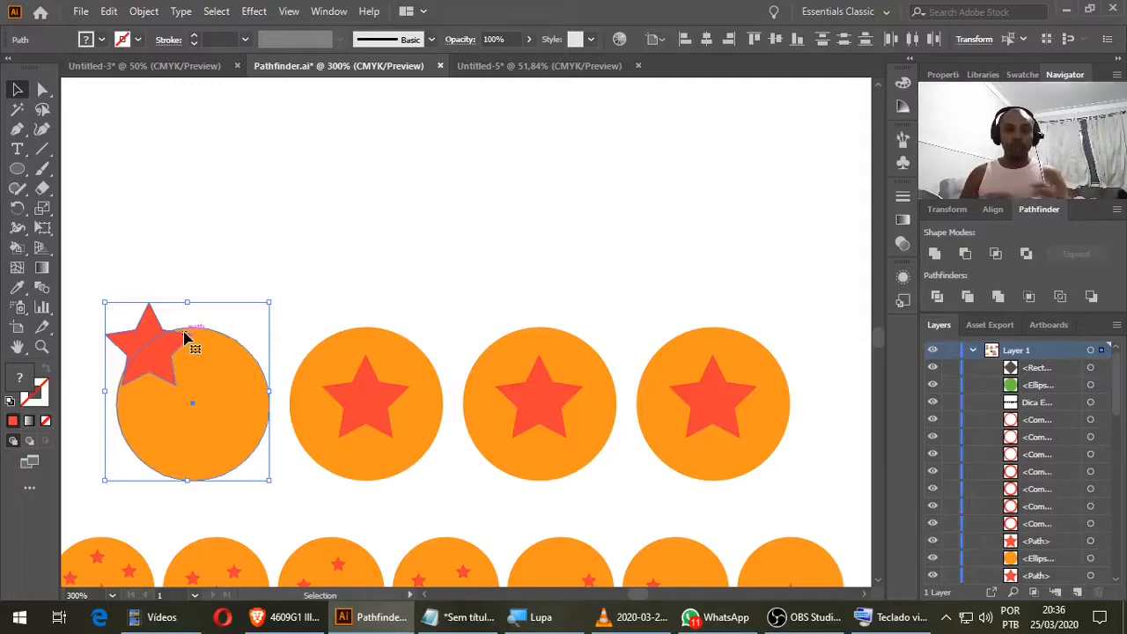
Copy the red star to the upper-right edge of the first orange circle and fill the copy with yellow.
left_click(225, 293)
left_click_drag(145, 313, 230, 293)
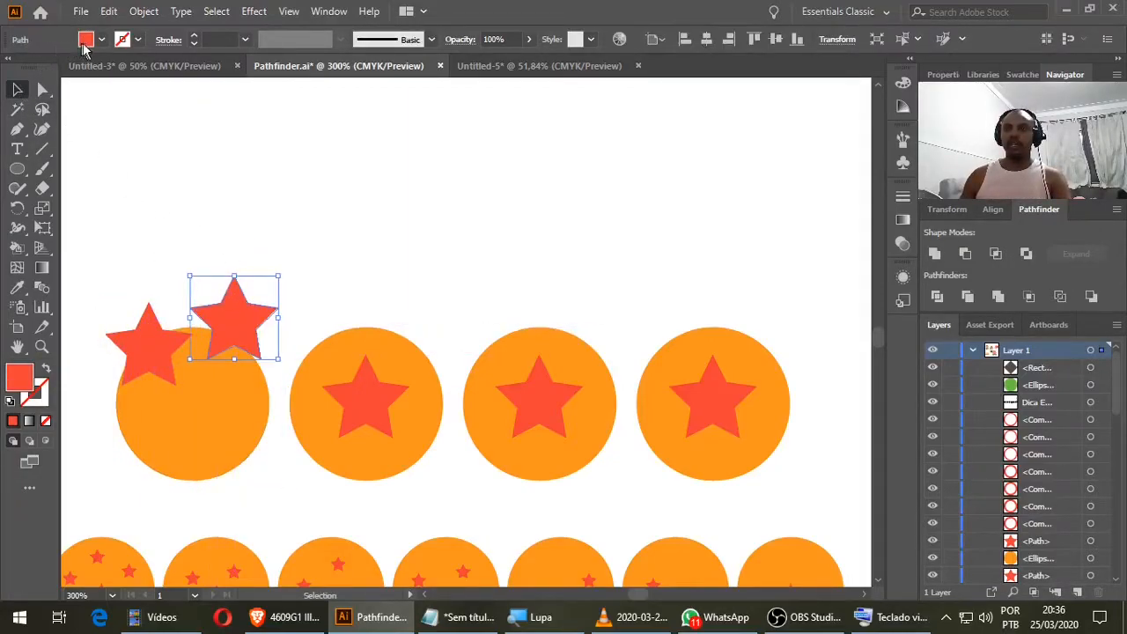
left_click(101, 40)
left_click(70, 72)
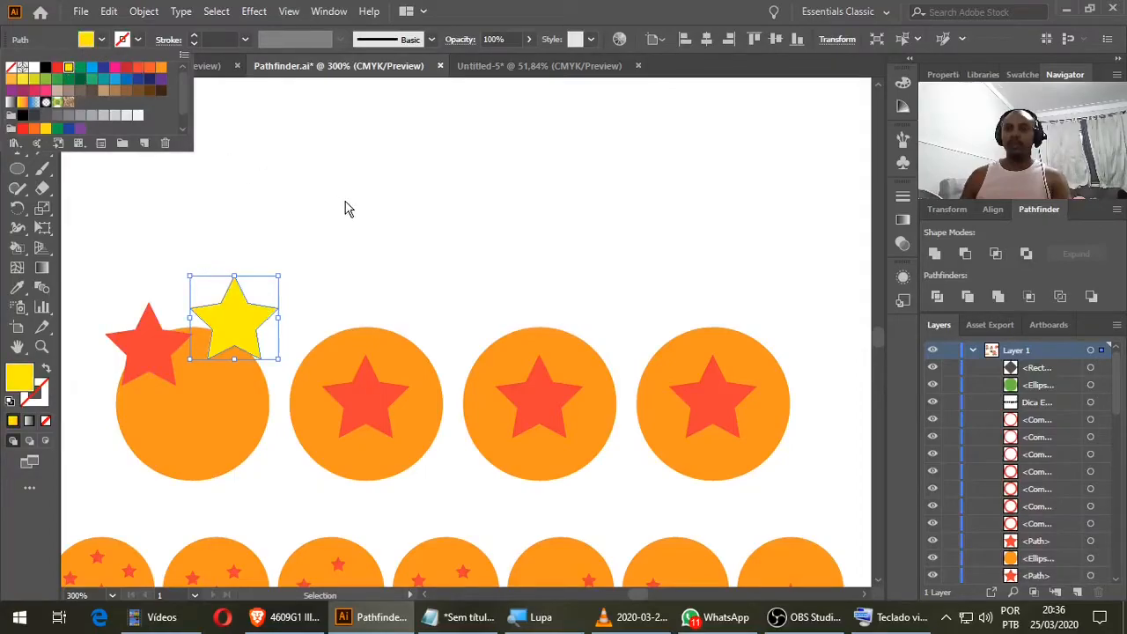
left_click(344, 206)
Copy the yellow star to the lower-right edge of the first circle and fill the copy with light blue.
left_click_drag(242, 320, 247, 440)
left_click(103, 39)
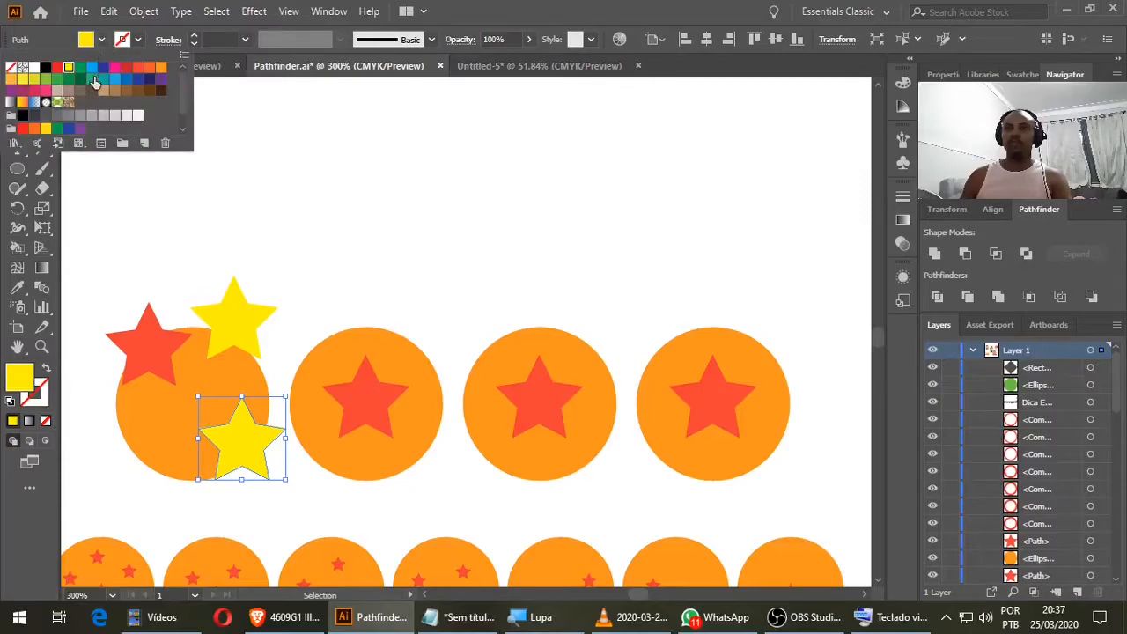
left_click(96, 73)
left_click(415, 209)
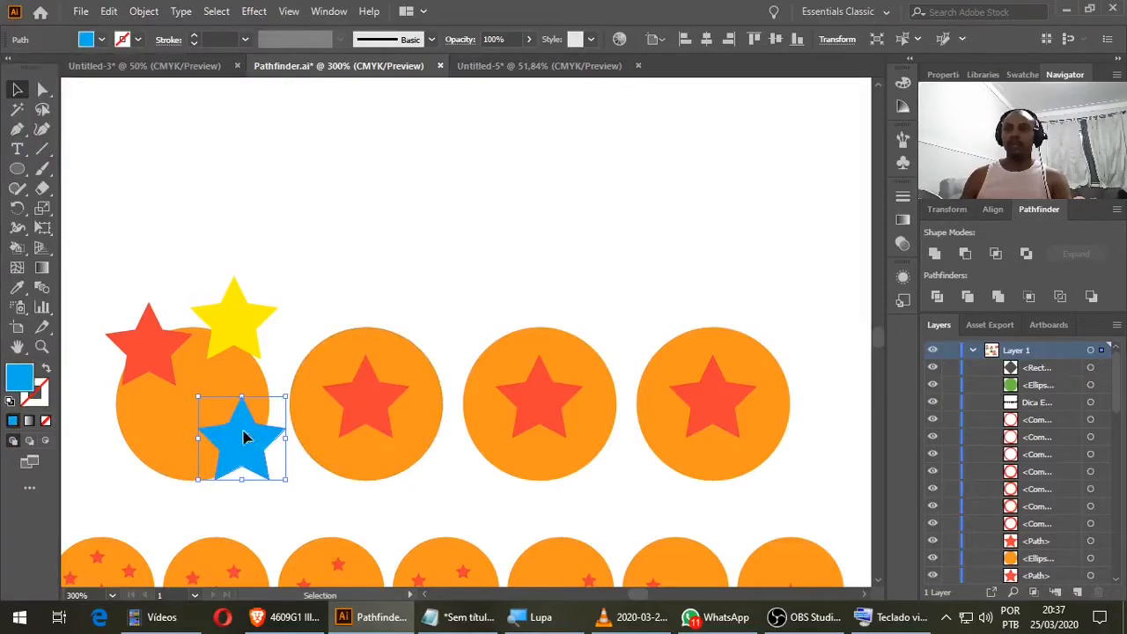
Copy the blue star to the lower-left part of the first circle, enlarge the copy and fill it with magenta.
left_click_drag(242, 441, 165, 427)
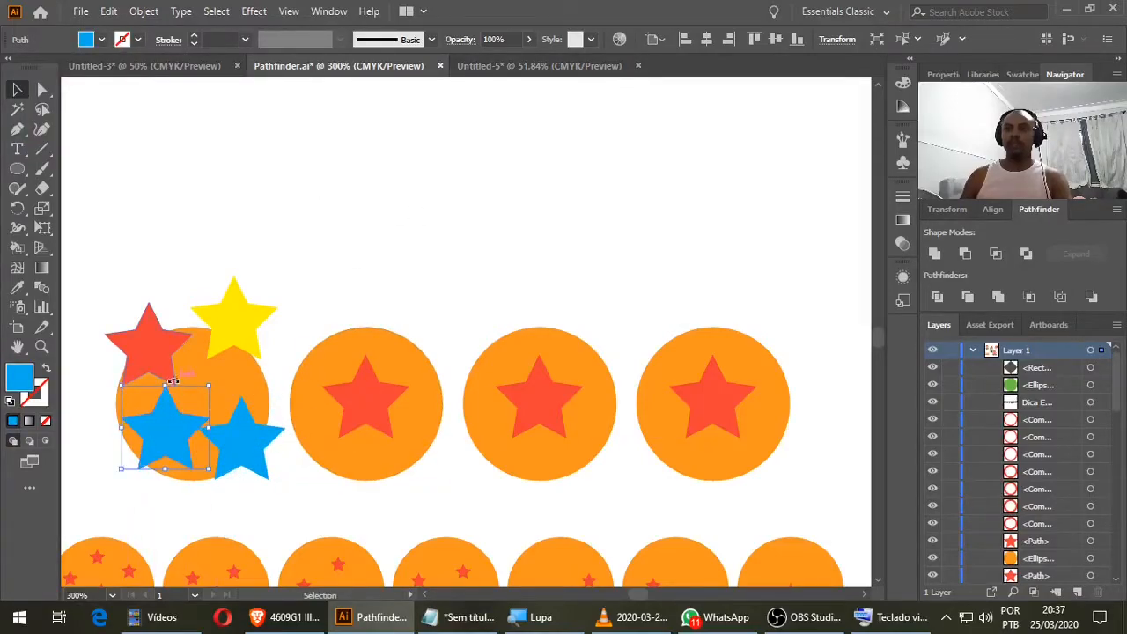
mouse_move(120, 381)
left_mouse_down()
mouse_move(107, 358)
mouse_move(104, 370)
left_mouse_up()
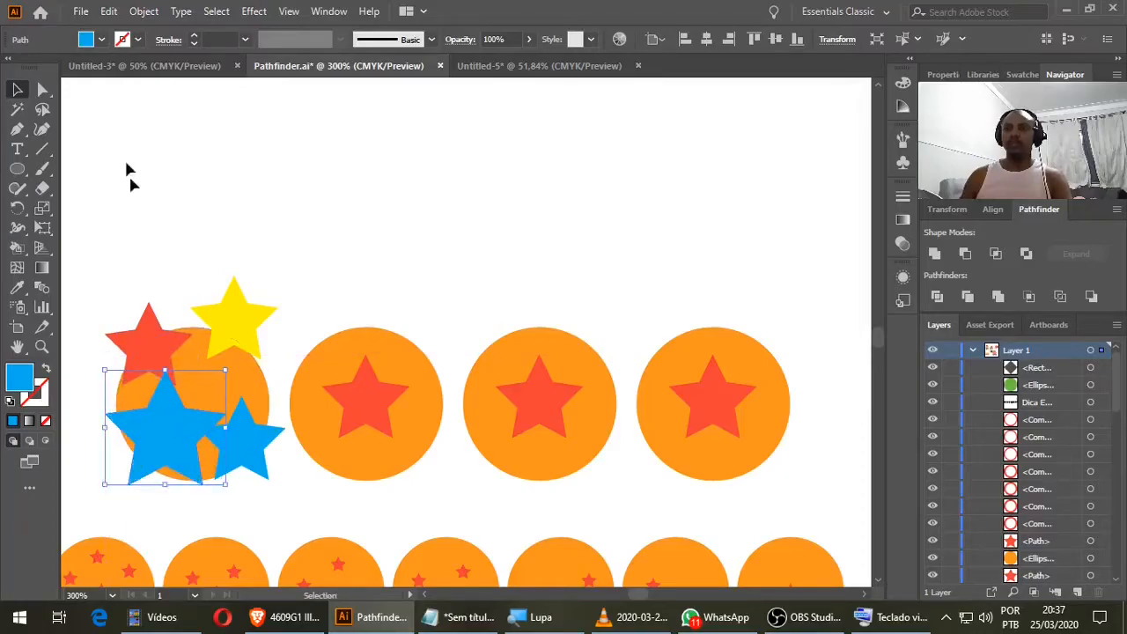
left_click(102, 41)
left_click(114, 70)
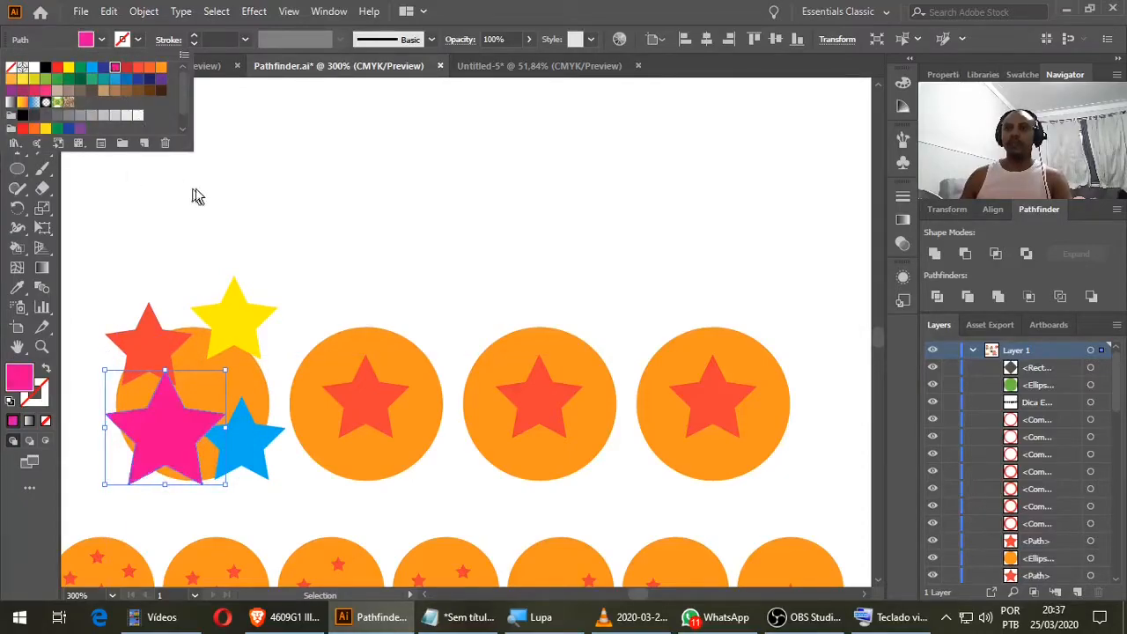
left_click(183, 262)
Unite the first circle with all four of its stars, and undo the operation.
left_click_drag(110, 258, 277, 484)
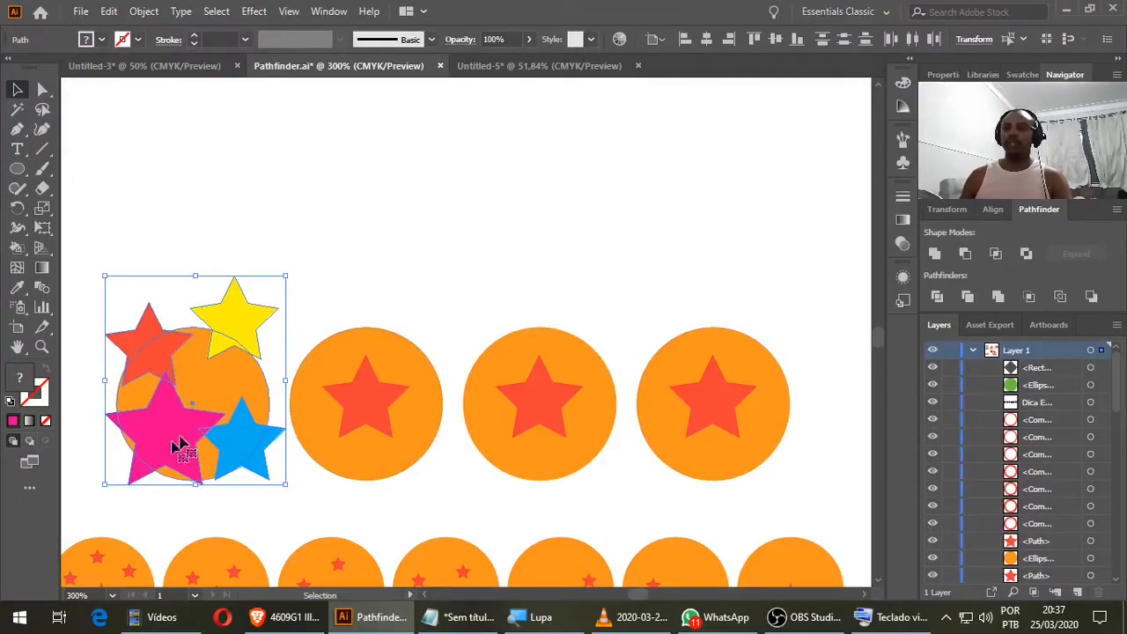
left_click(936, 256)
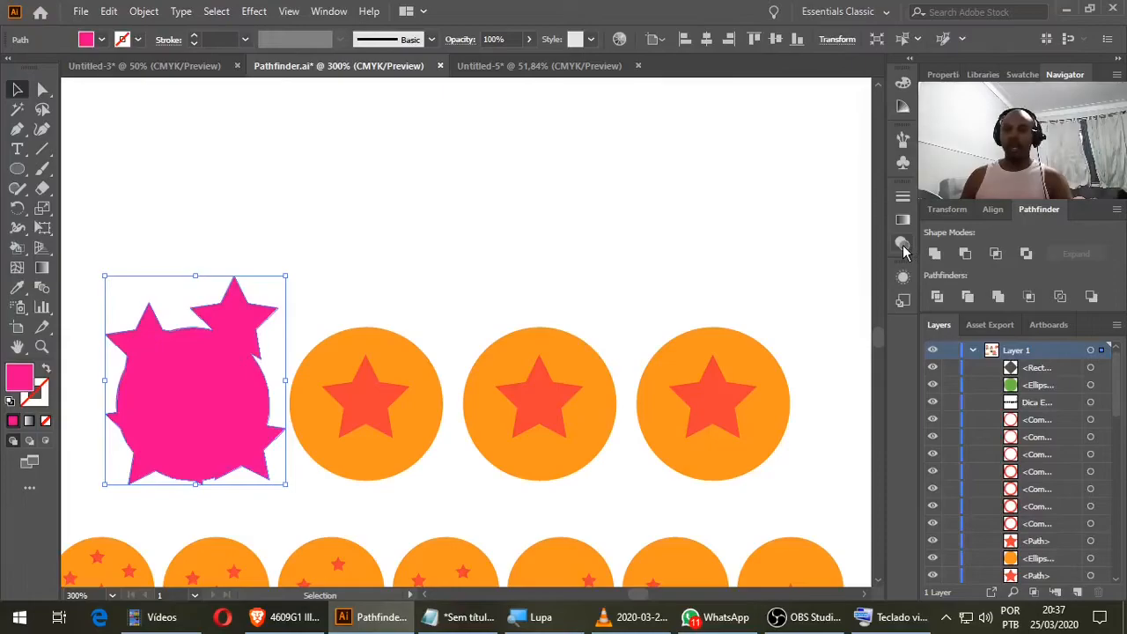
key("ctrl+z")
left_click(355, 251)
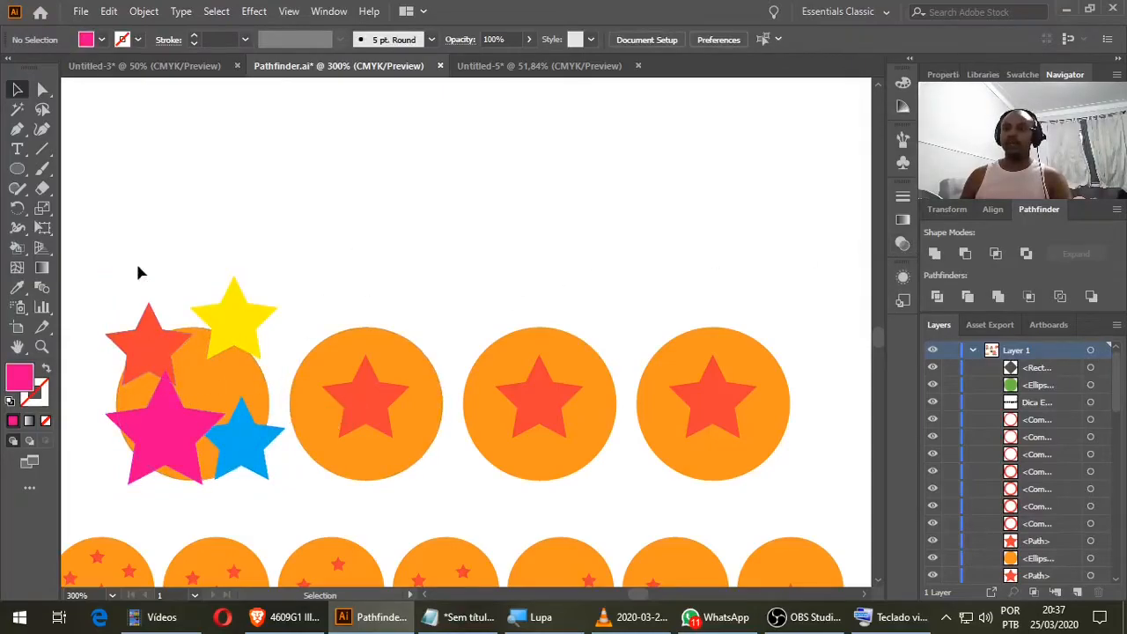
Unite only the first circle with its blue and red stars, and undo the operation.
left_click(227, 385)
left_click(245, 438, "shift")
left_click(151, 343, "shift")
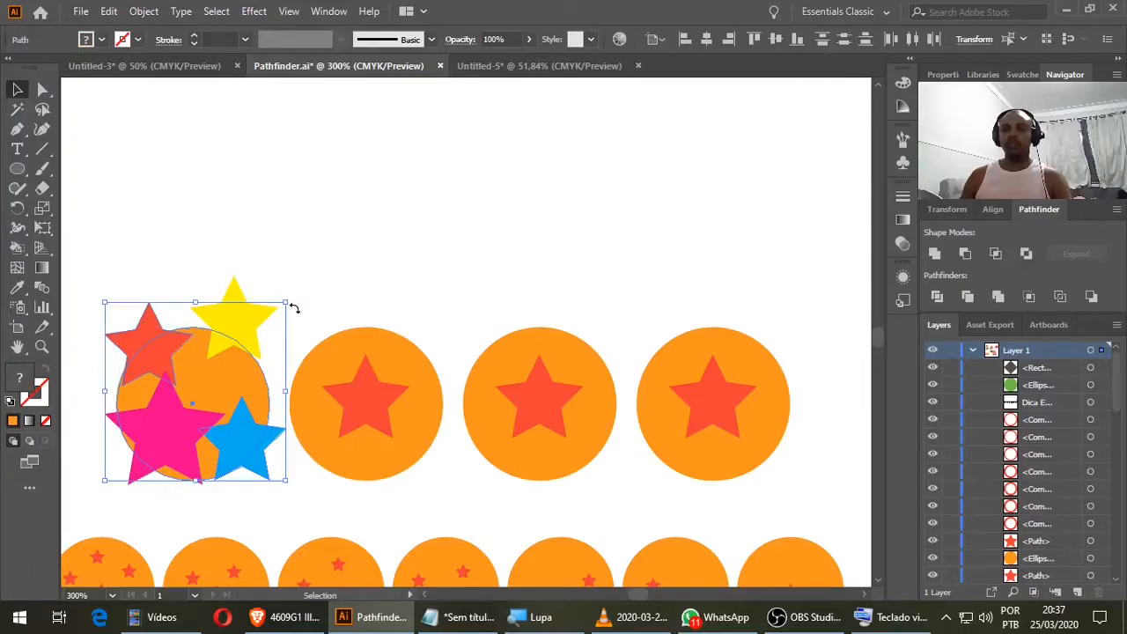
left_click(934, 253)
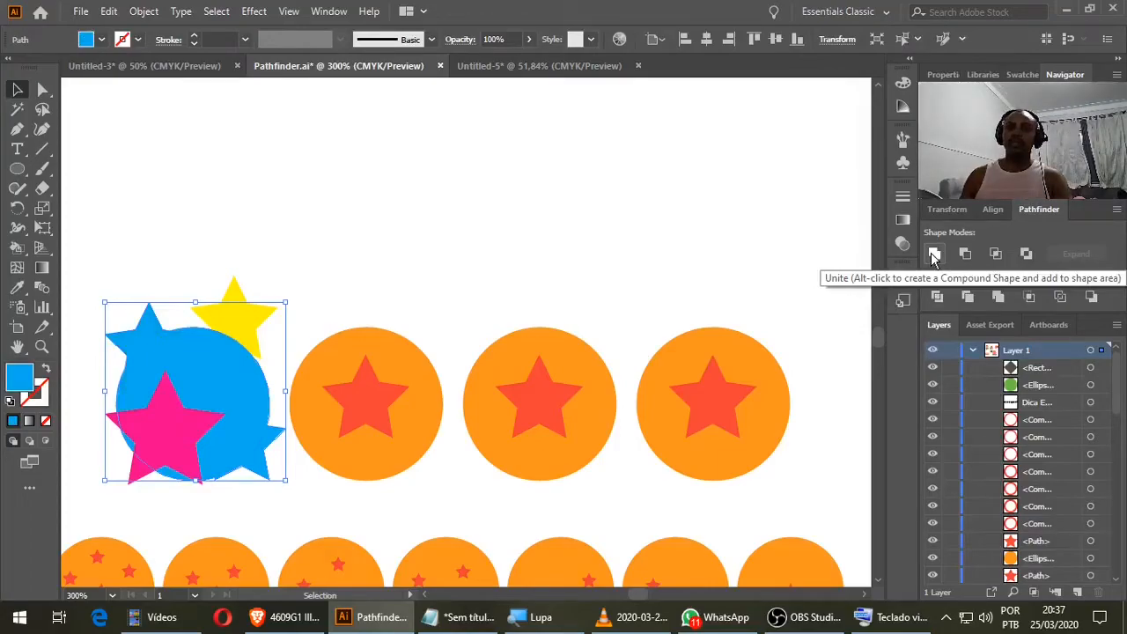
key("ctrl+z")
left_click(287, 293)
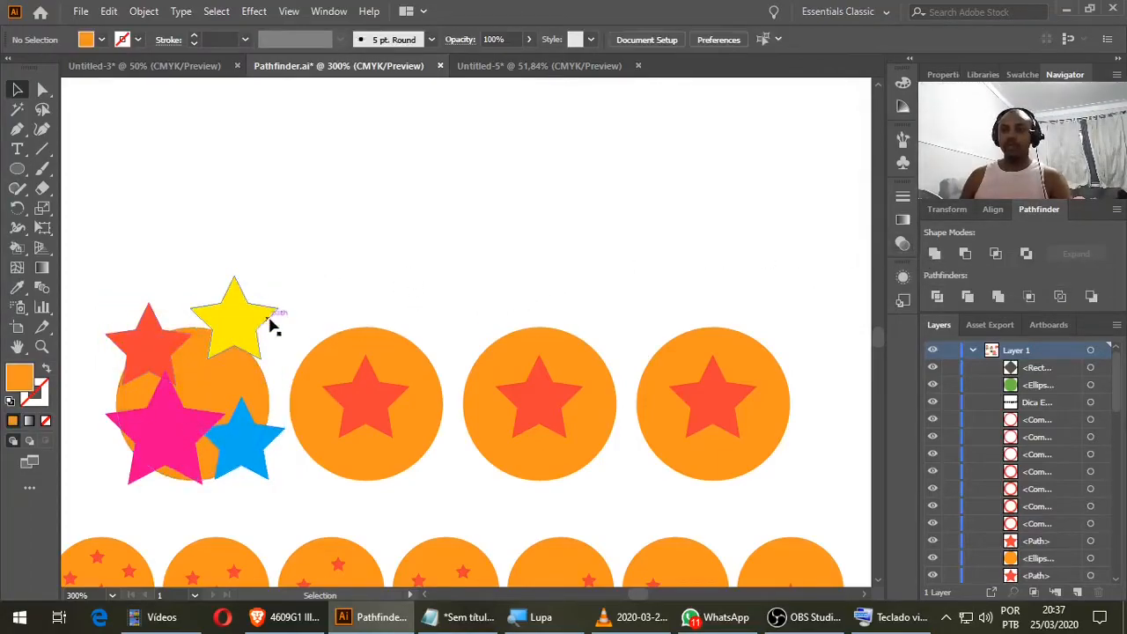
Delete the yellow, blue and magenta stars around the first circle.
left_click(236, 318)
key("Delete")
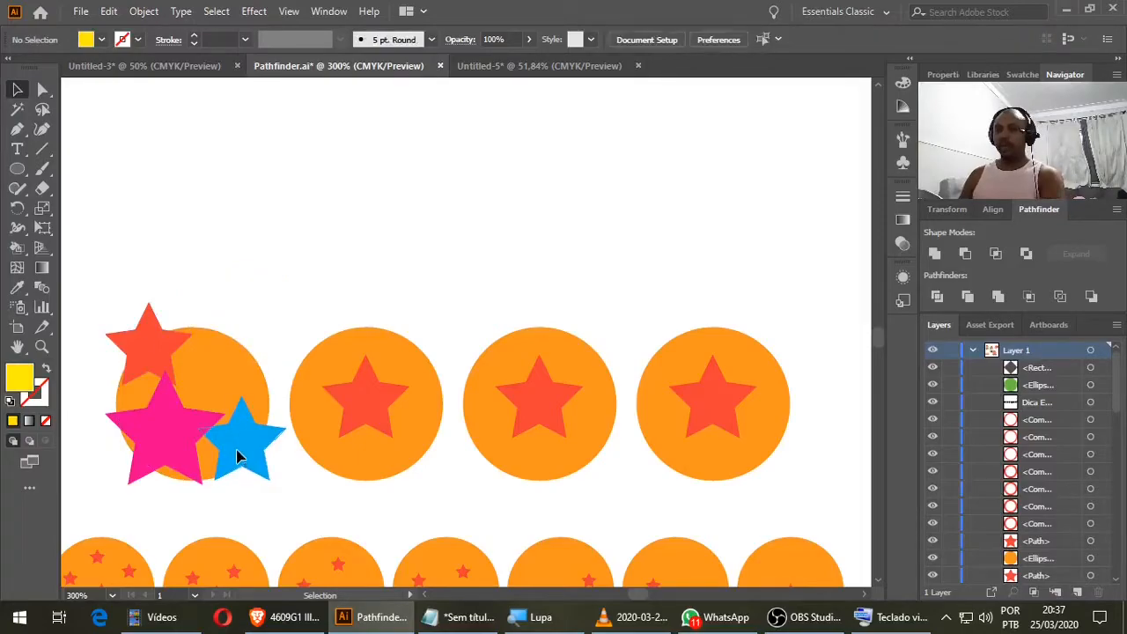
left_click(244, 453)
key("Delete")
left_click(166, 448)
key("Delete")
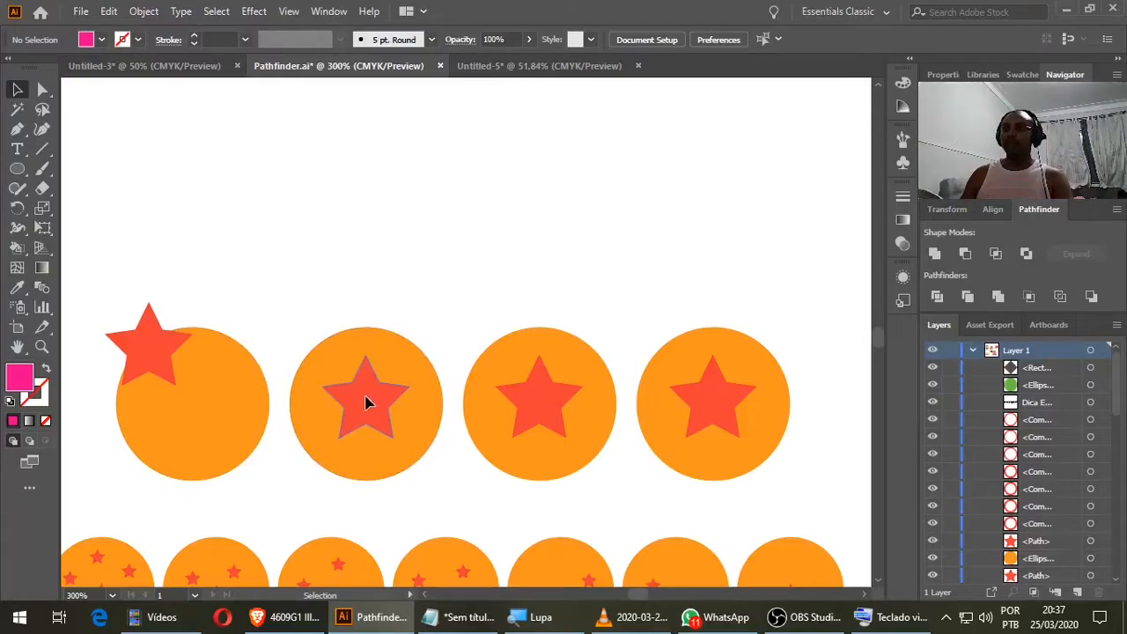
Move the second circle's star onto its lower-left edge and place a copy of it on the upper-left edge.
left_click_drag(365, 398, 342, 307)
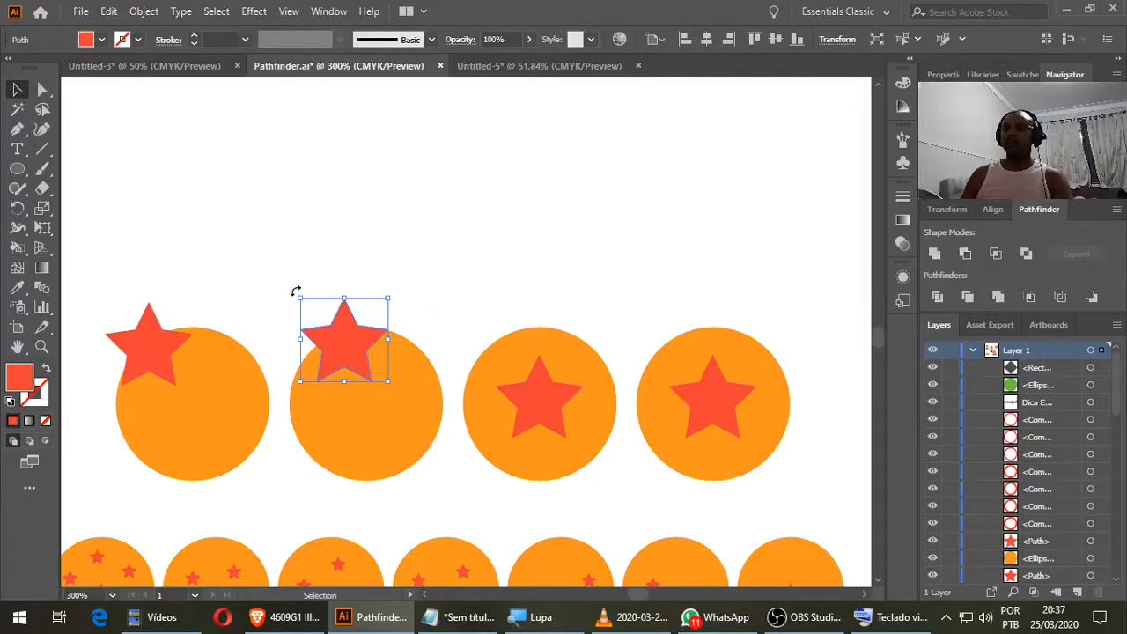
left_click_drag(280, 289, 410, 418)
left_click(402, 308)
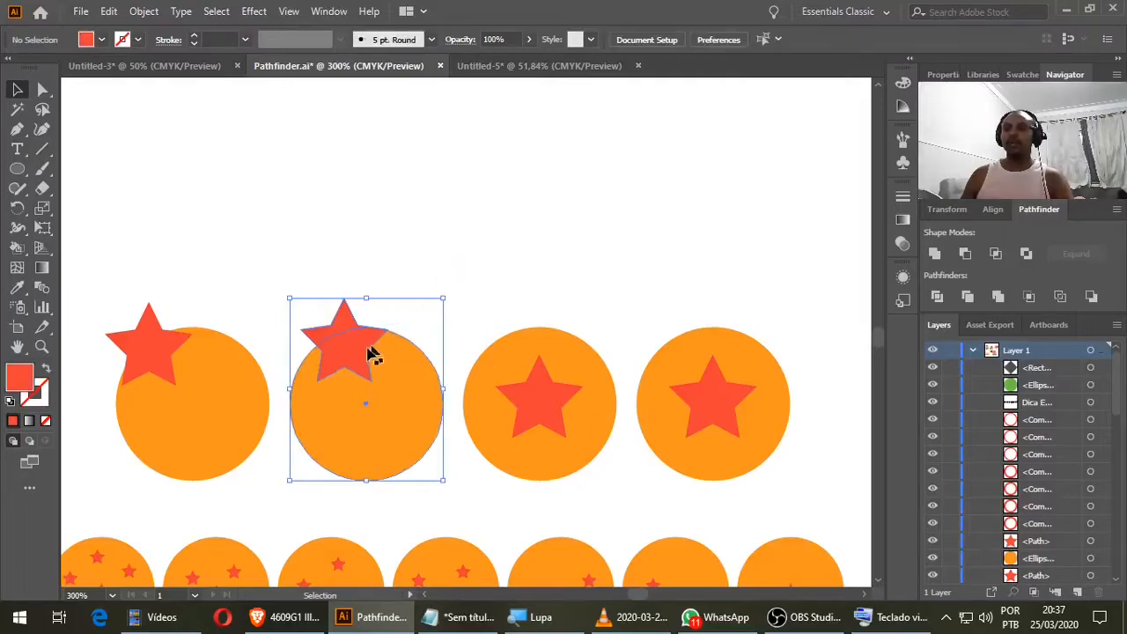
left_click_drag(344, 365, 330, 480)
left_click_drag(299, 313, 385, 477)
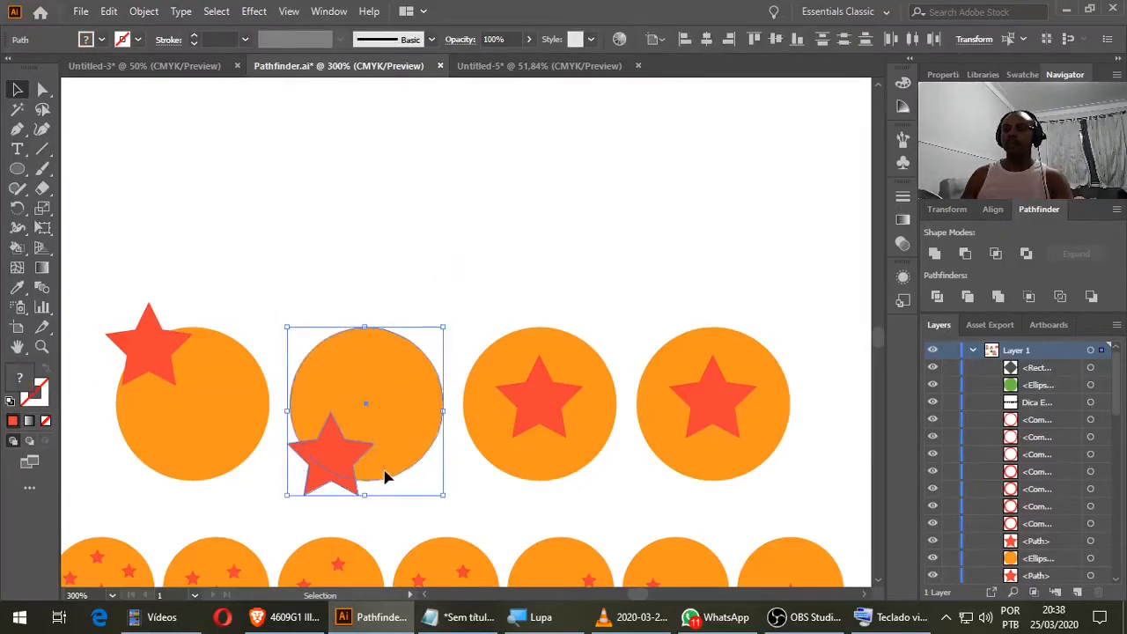
left_click(406, 307)
left_click_drag(328, 453, 333, 346)
Subtract the two stars from the second circle with Minus Front, and undo the operation.
left_click_drag(274, 271, 438, 494)
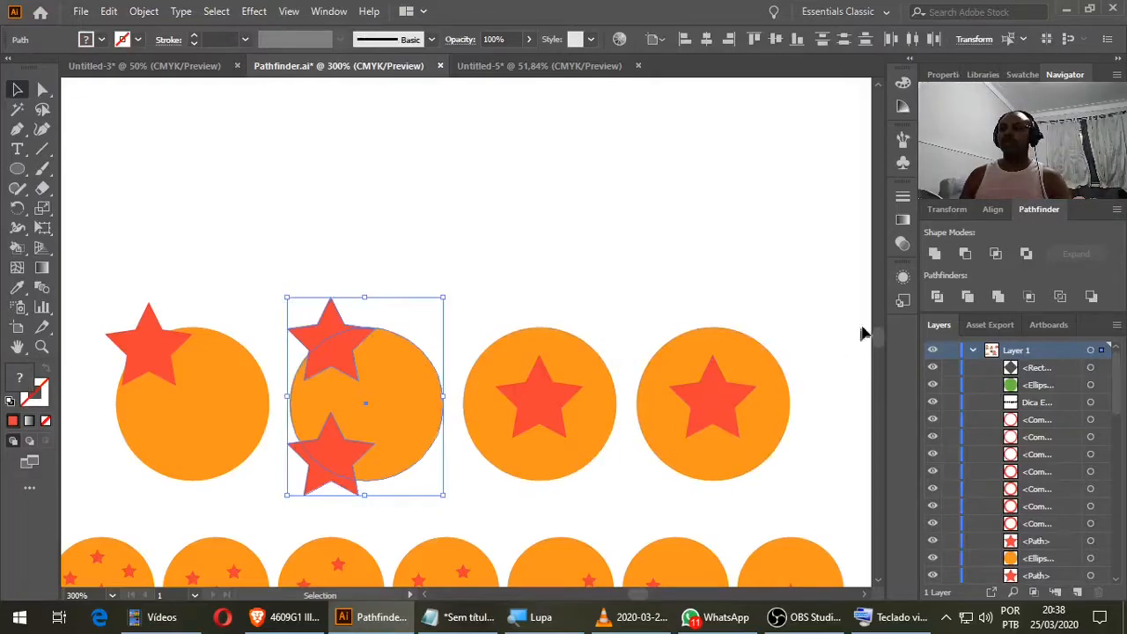
left_click(963, 254)
left_click(572, 250)
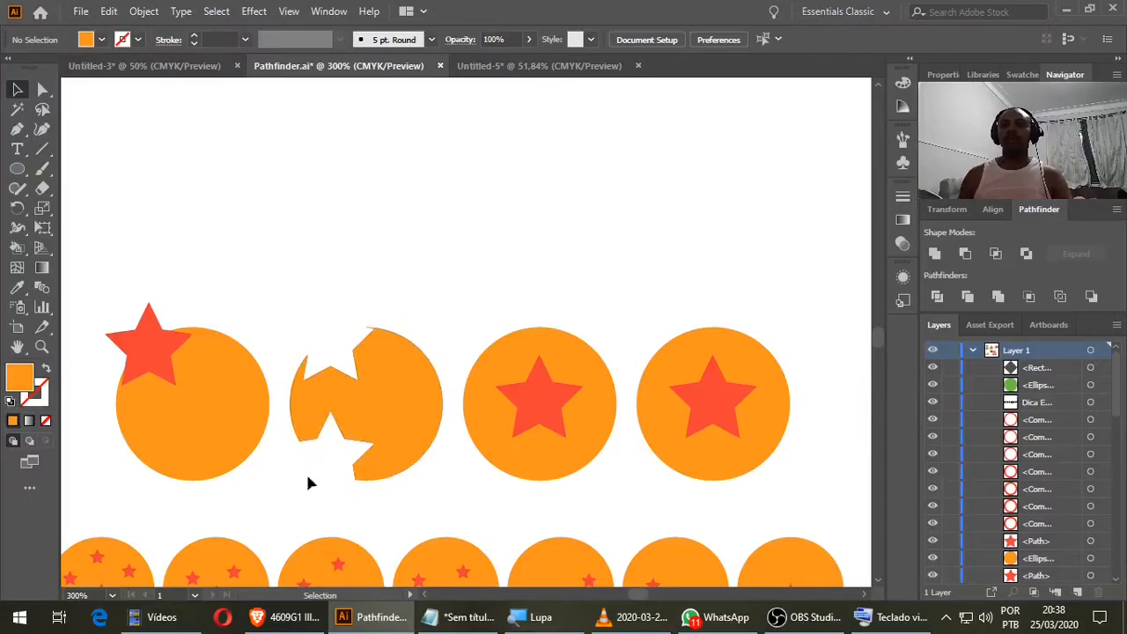
key("ctrl+z")
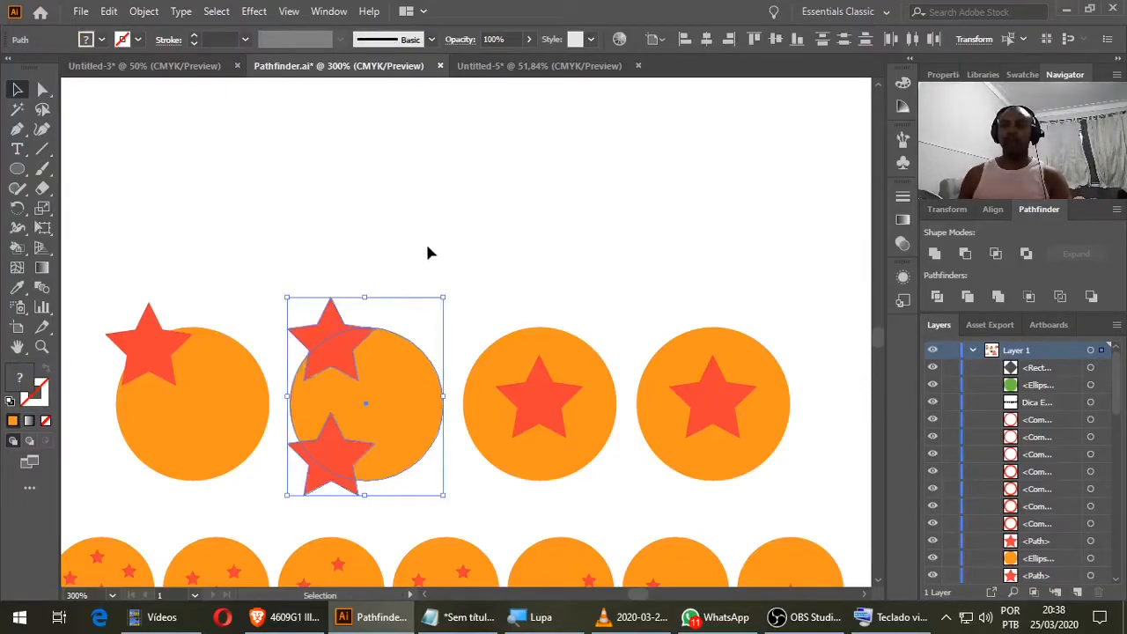
left_click(426, 246)
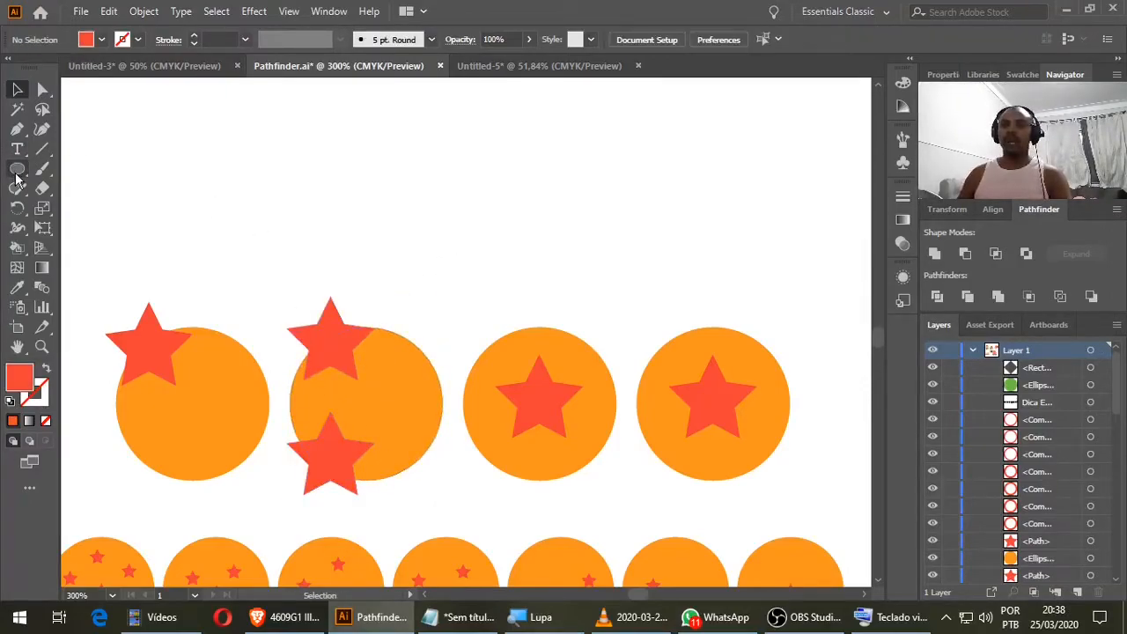
Draw a horizontal line above the first two circles and give it a dark green stroke.
left_click(43, 150)
mouse_move(185, 209)
left_mouse_down()
mouse_move(507, 209)
mouse_move(499, 202)
left_mouse_up()
left_click(139, 40)
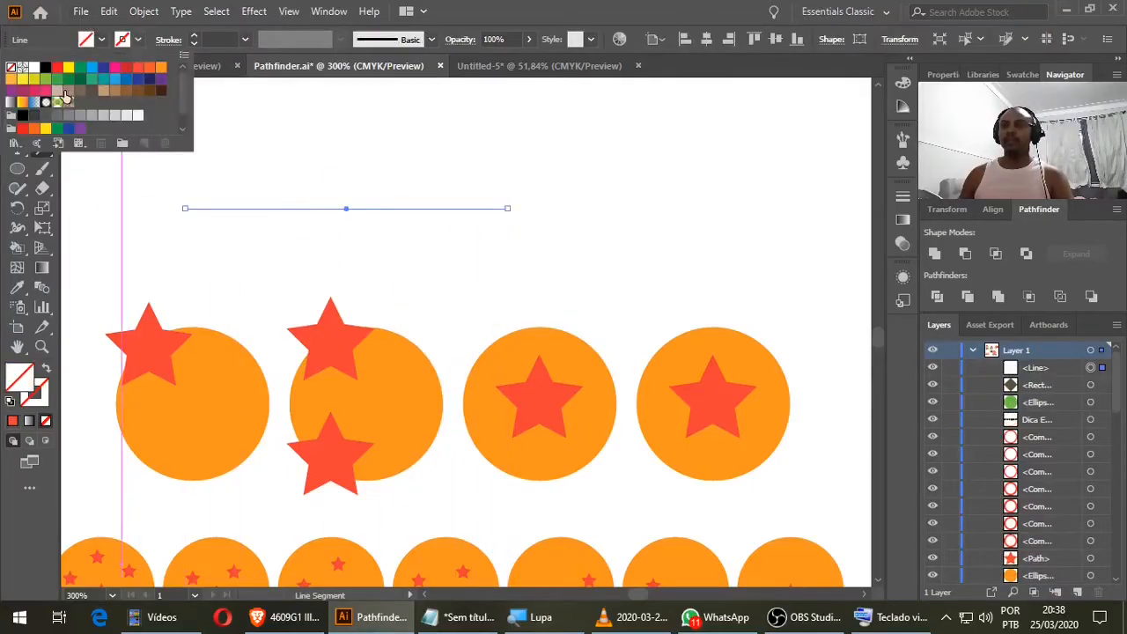
left_click(81, 81)
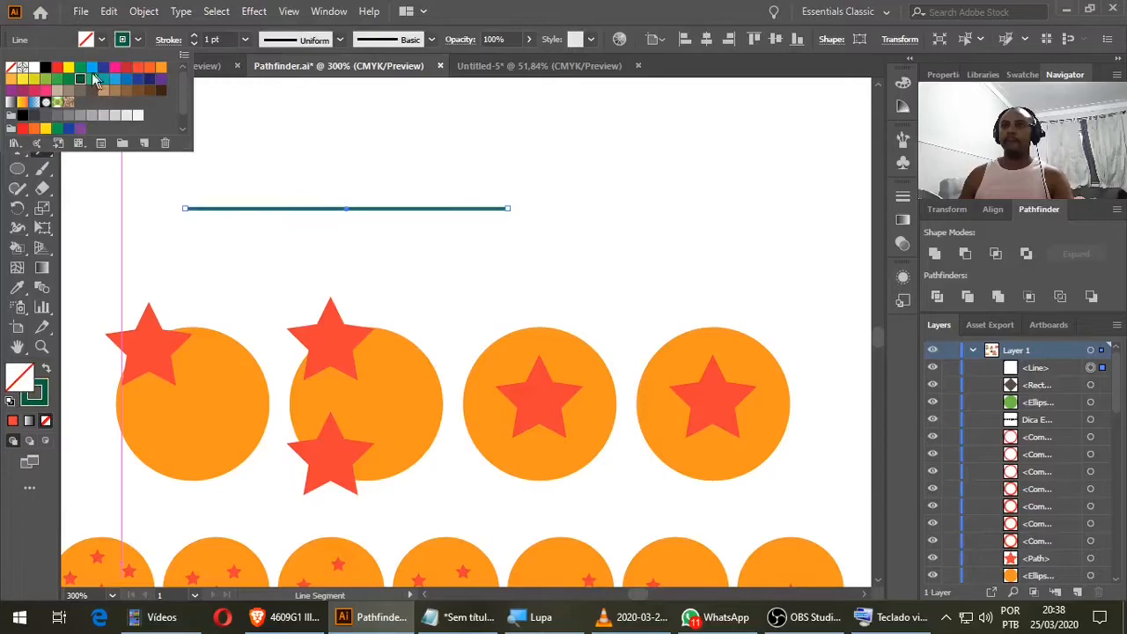
Set the green line's stroke to 40 pt with the leaf-shaped width profile that tapers at both ends.
left_click(247, 39)
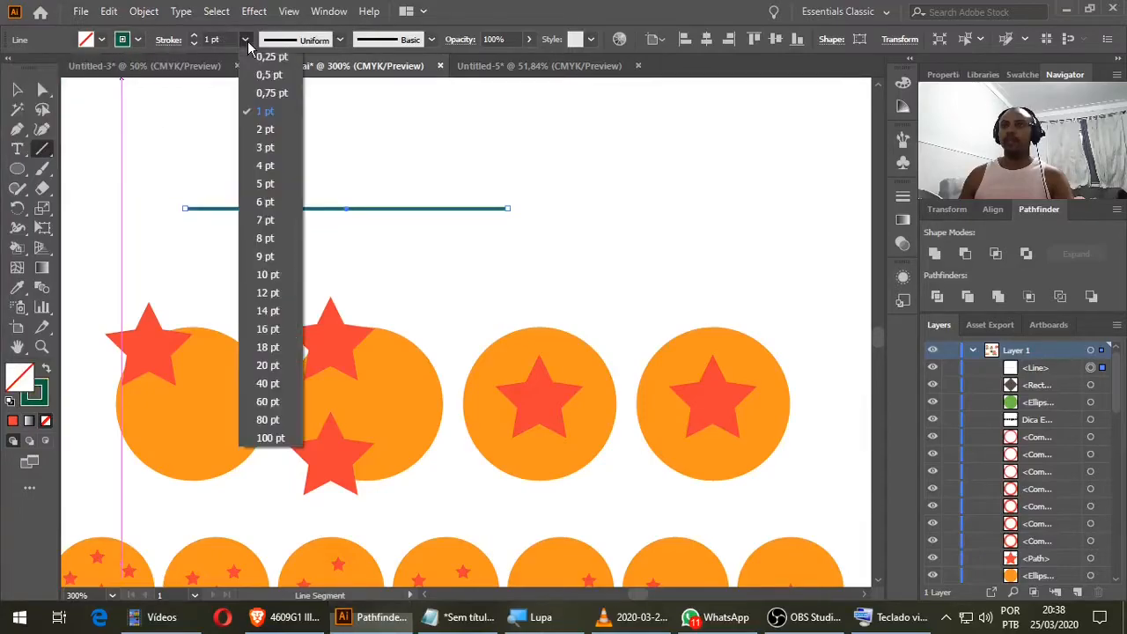
left_click(273, 384)
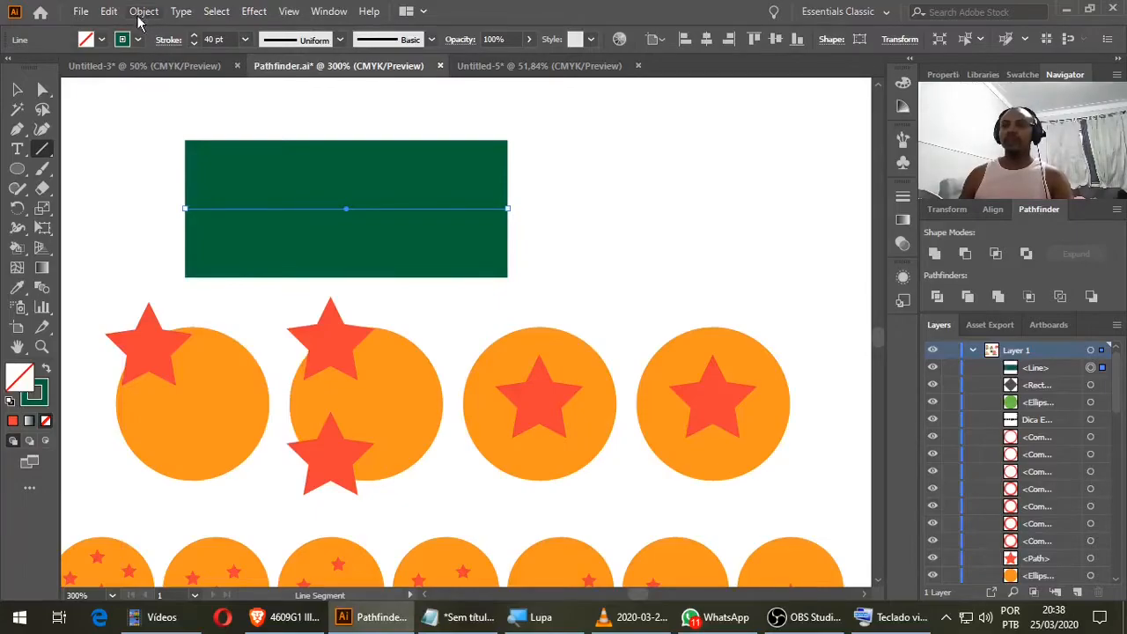
left_click(339, 39)
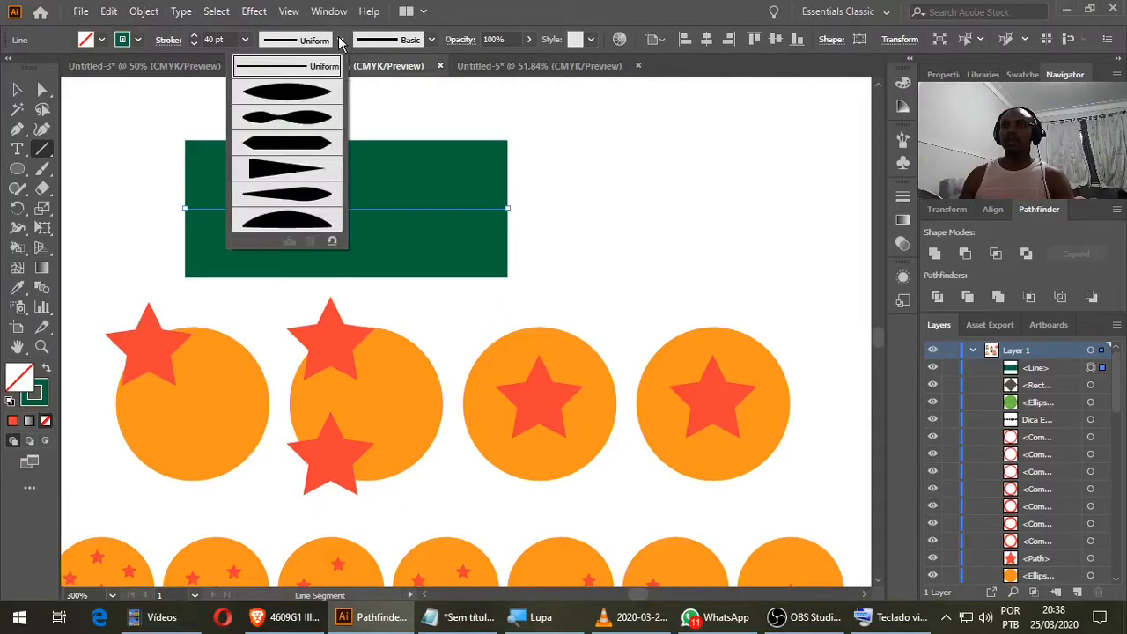
left_click(306, 95)
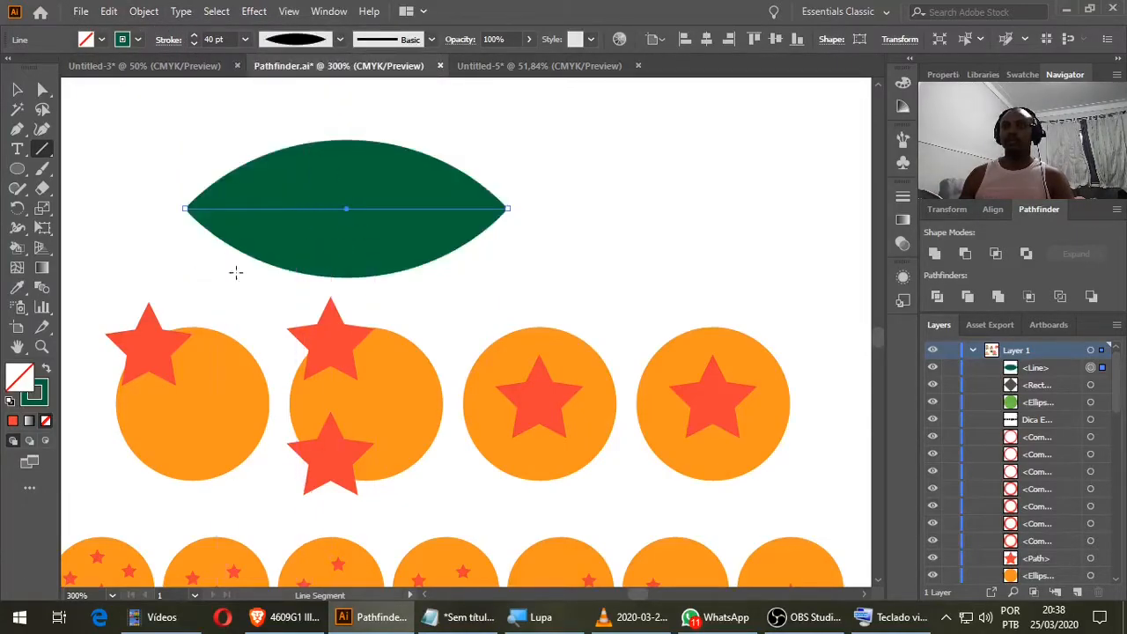
left_click(144, 11)
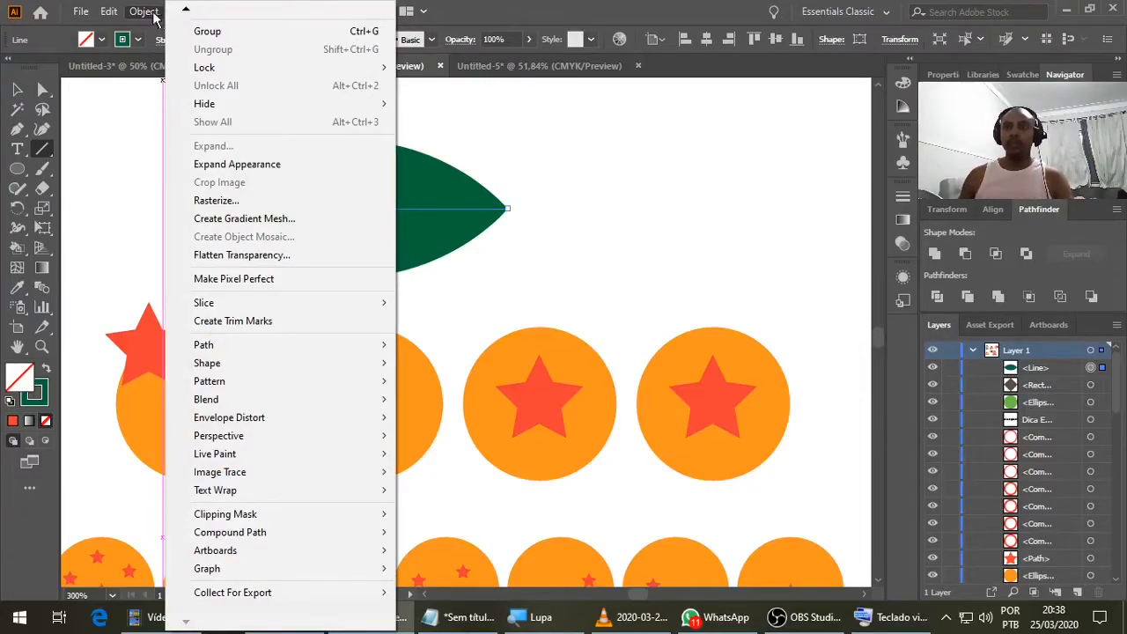
mouse_move(236, 350)
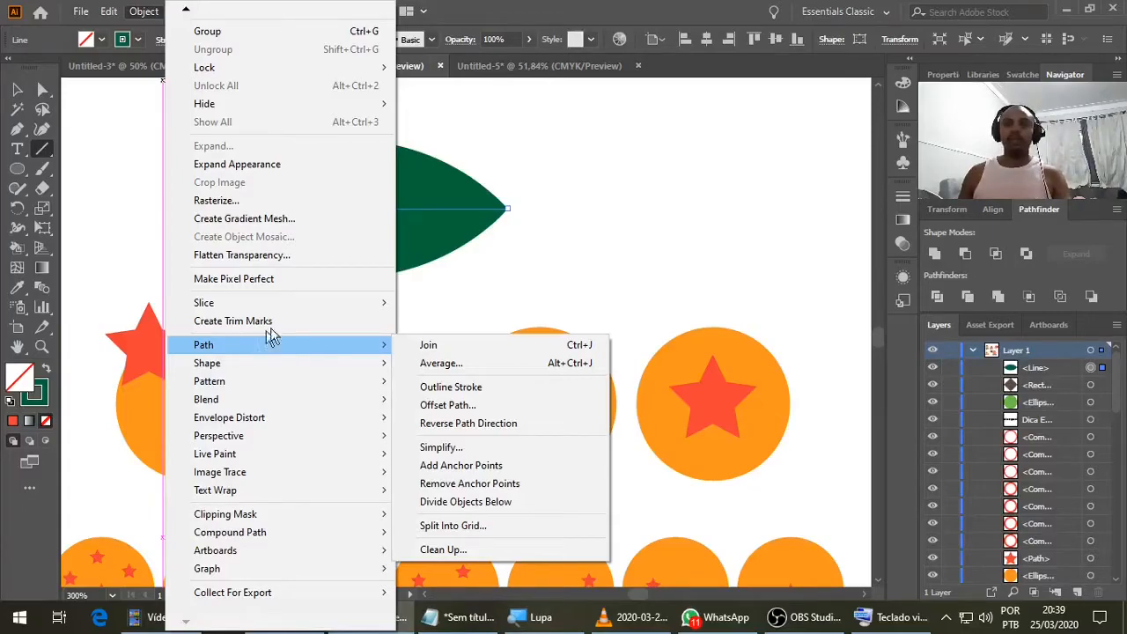
left_click(627, 10)
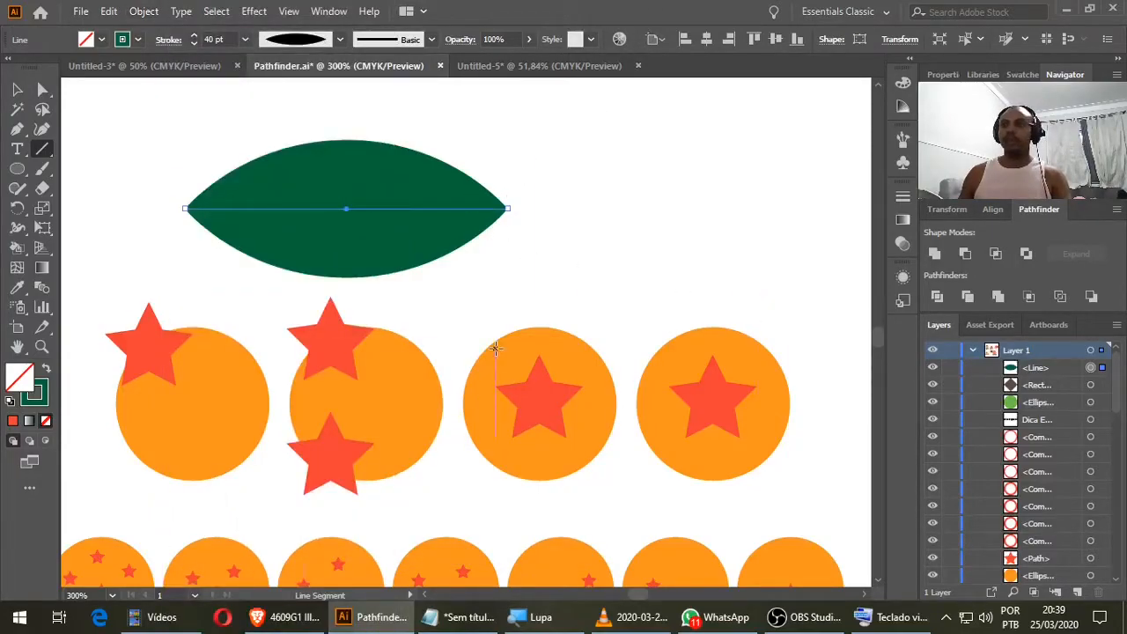
Copy the second circle's upper star onto the lower-left edge of the green leaf shape.
key("v")
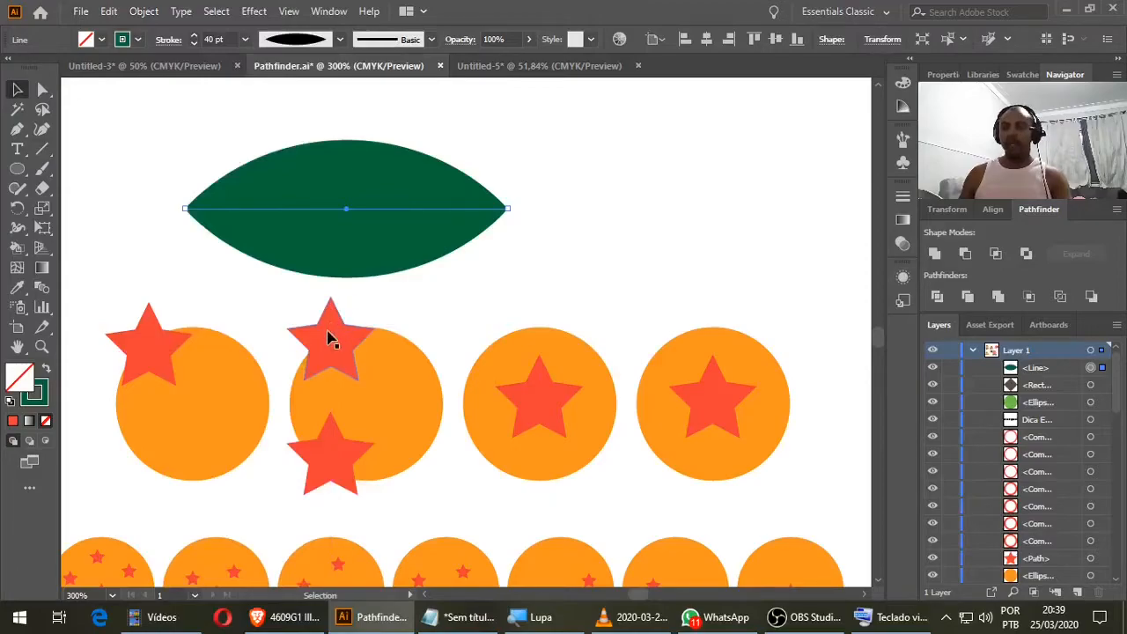
left_click_drag(328, 338, 253, 262)
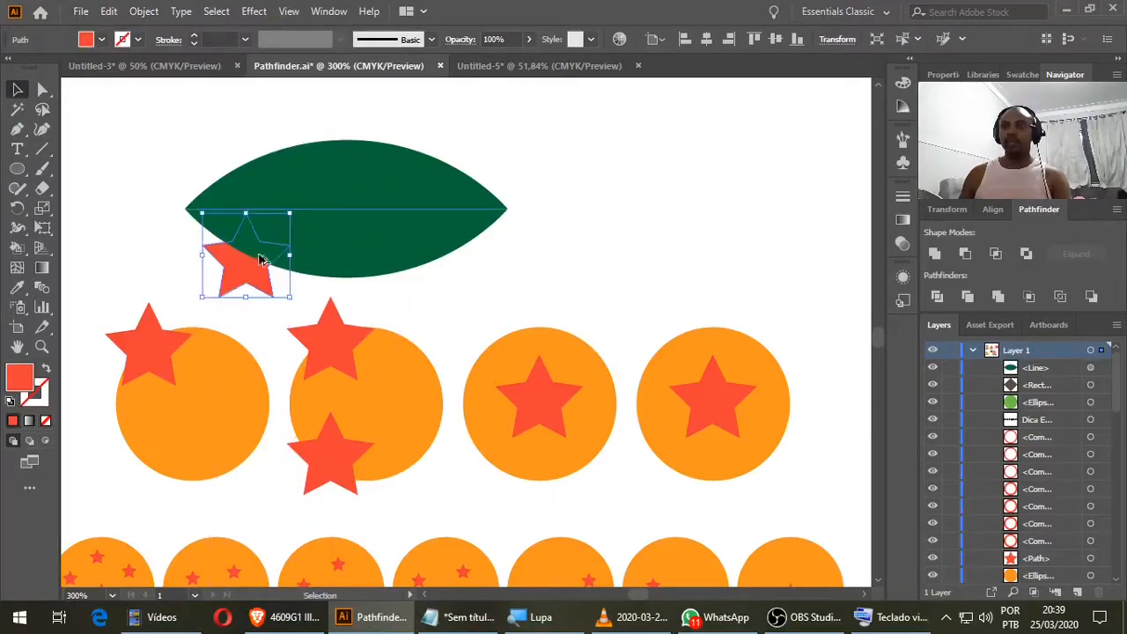
left_click(299, 263)
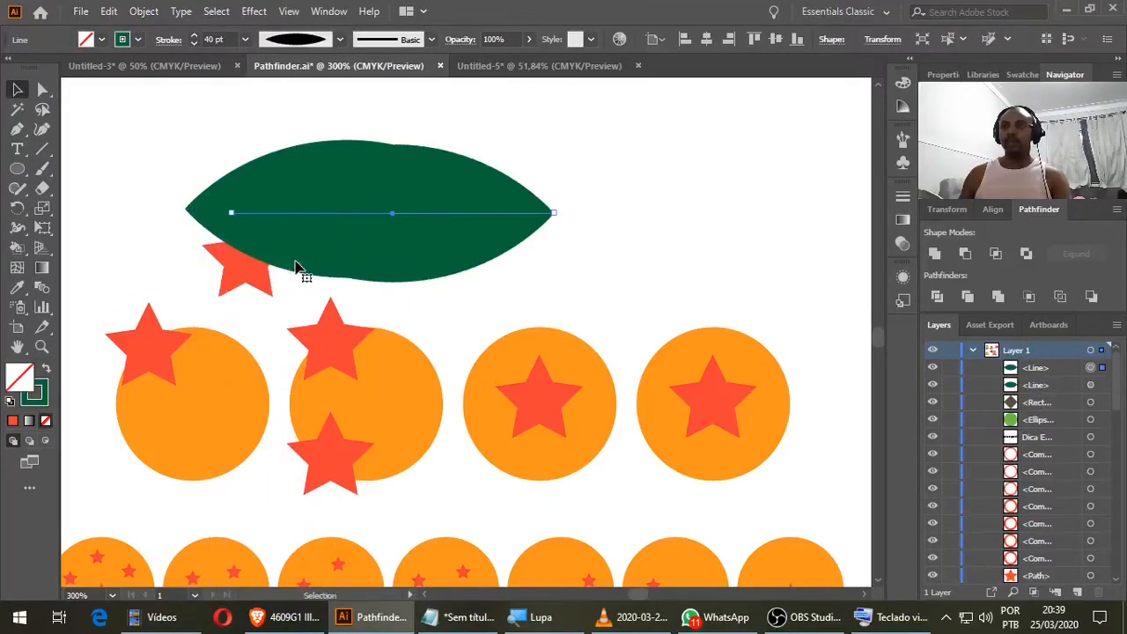
Bring the star on the green leaf's lower-left edge to the front of the stacking order.
left_click(238, 282)
right_click(246, 257)
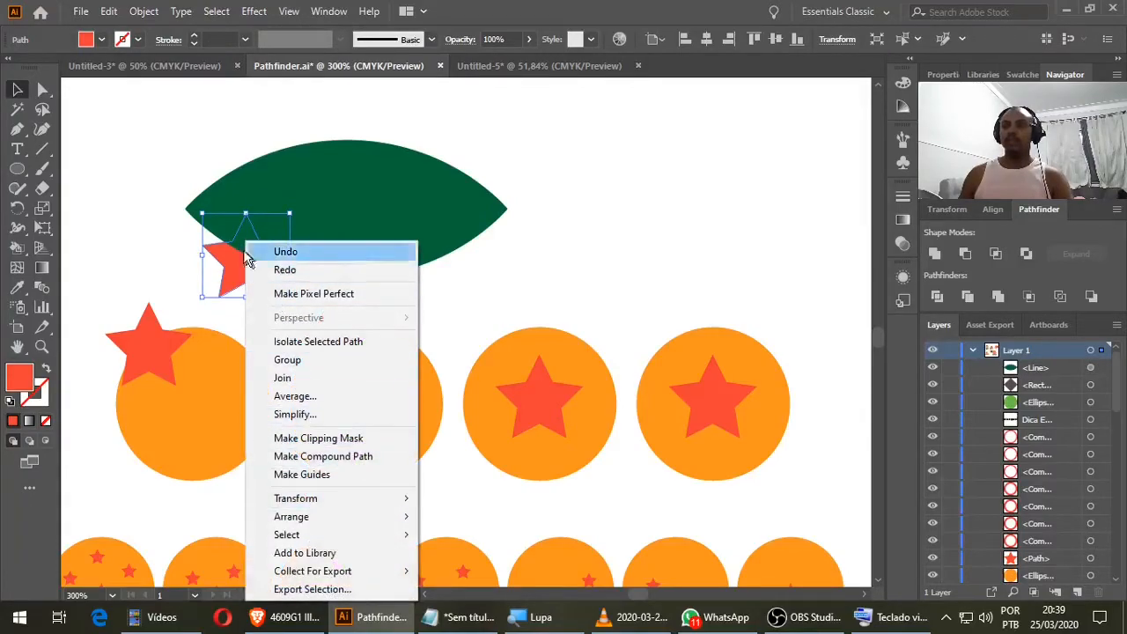
mouse_move(319, 520)
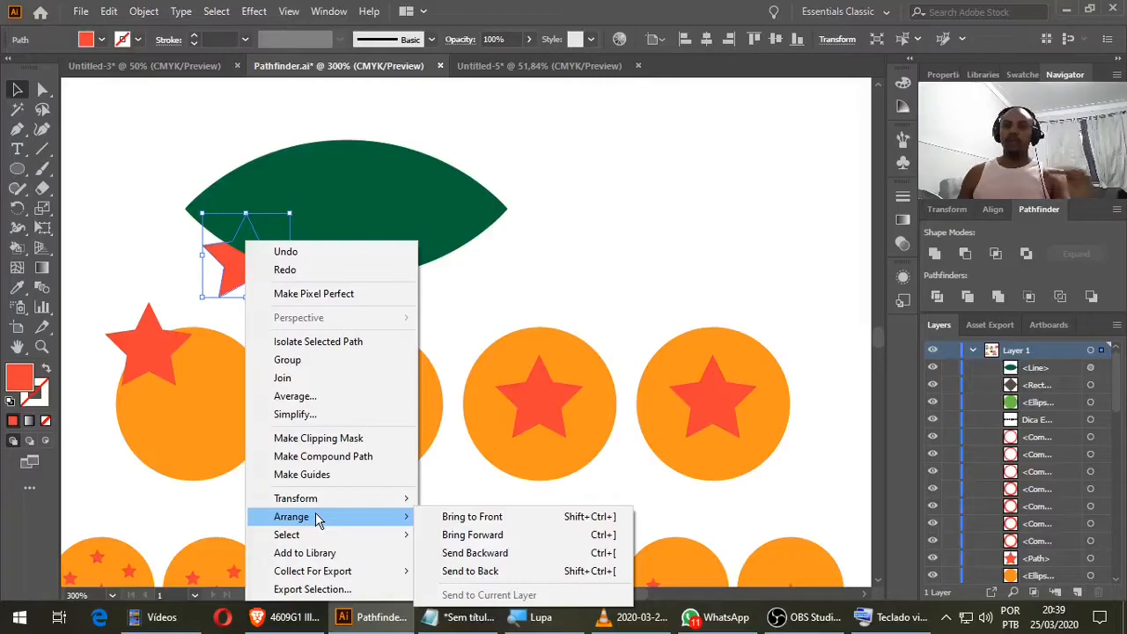
left_click(494, 520)
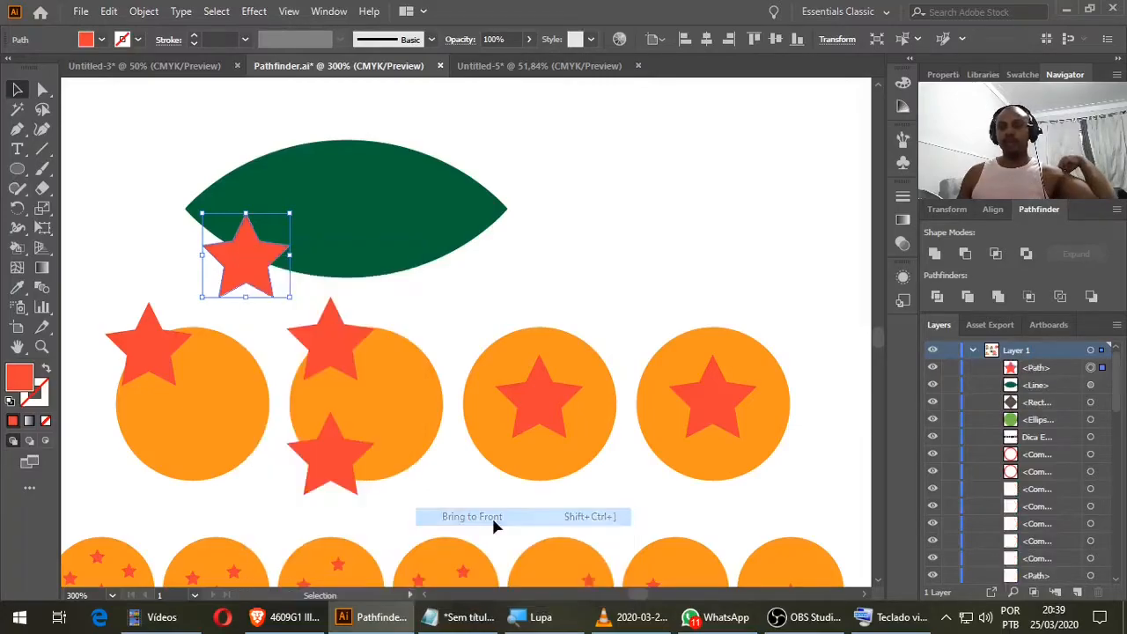
Review the Arrange options available for the star's stacking order, without applying any.
left_click(144, 12)
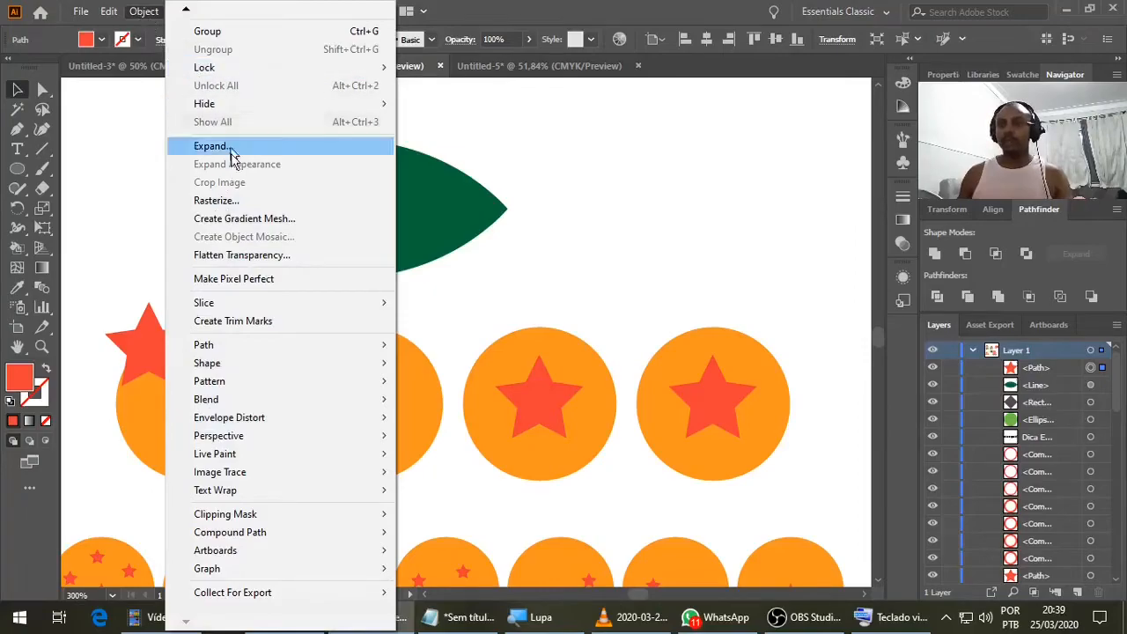
left_click(546, 240)
left_click(253, 245)
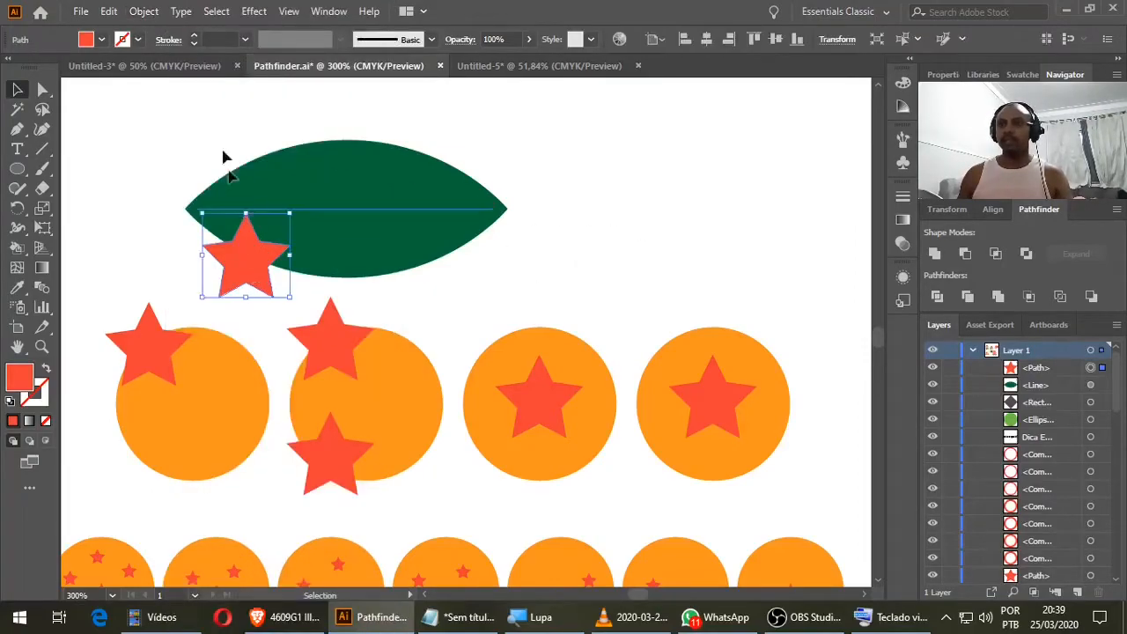
left_click(145, 11)
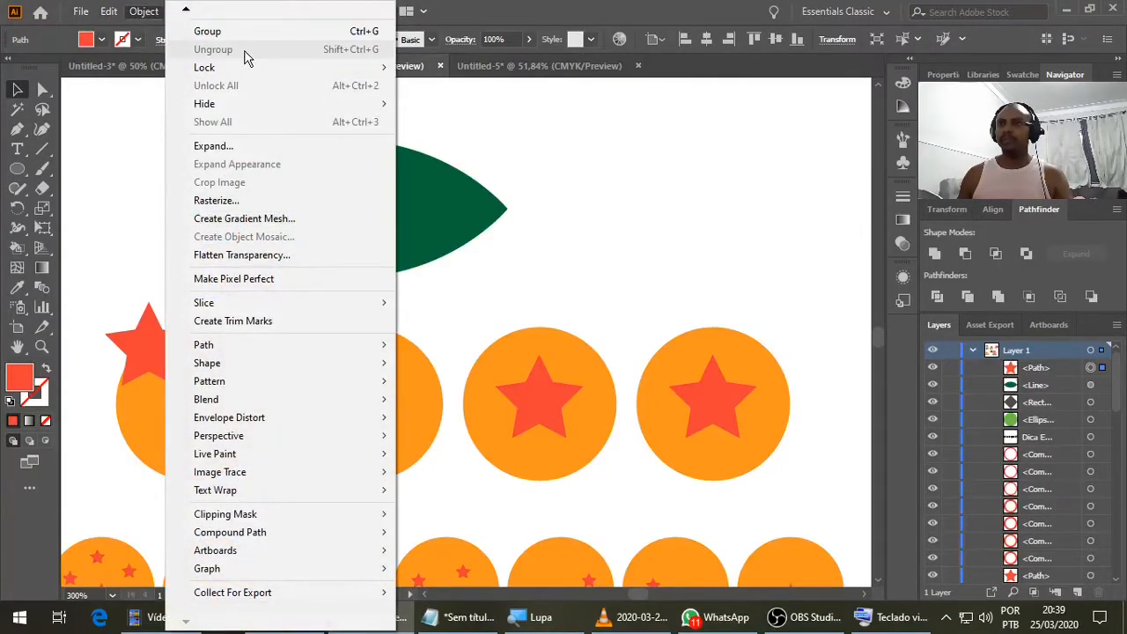
mouse_move(184, 11)
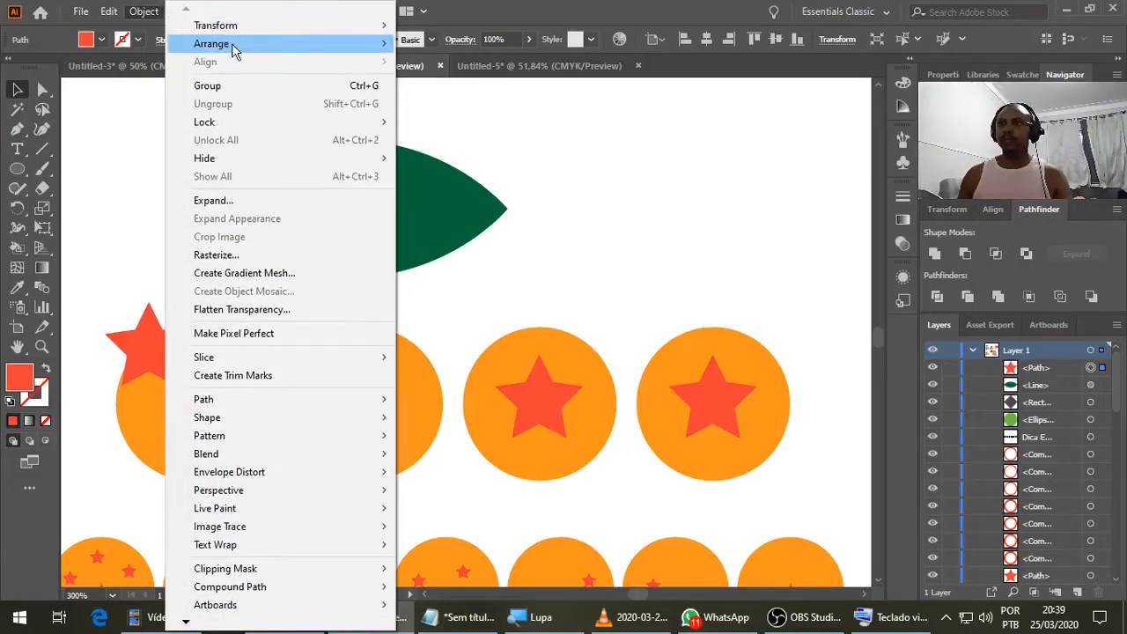
mouse_move(231, 44)
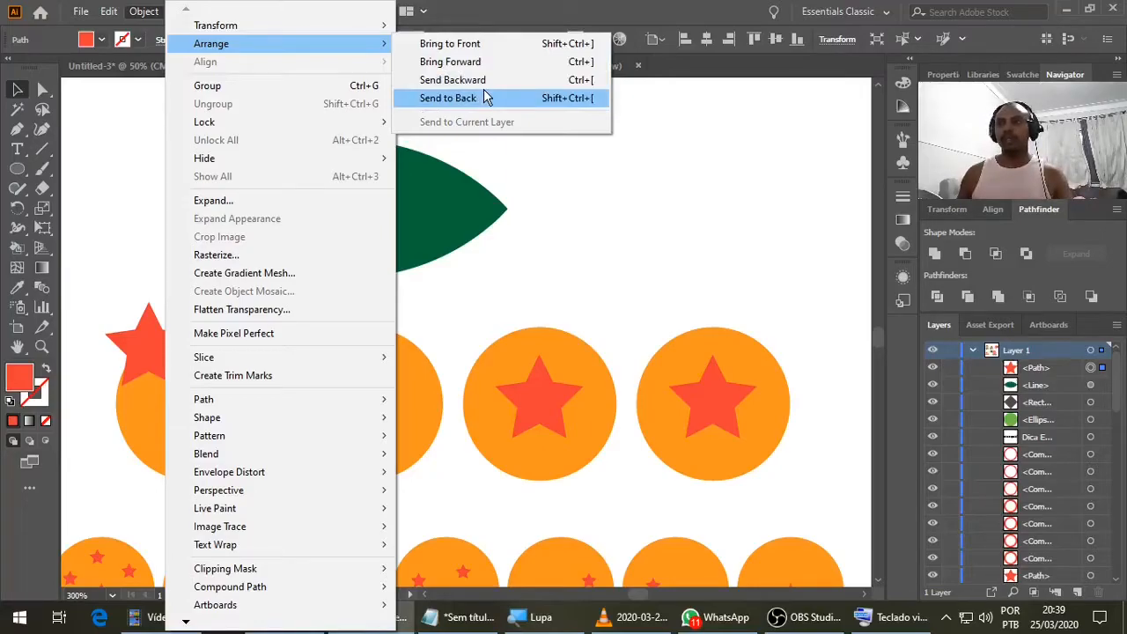
left_click(557, 210)
left_click(255, 265)
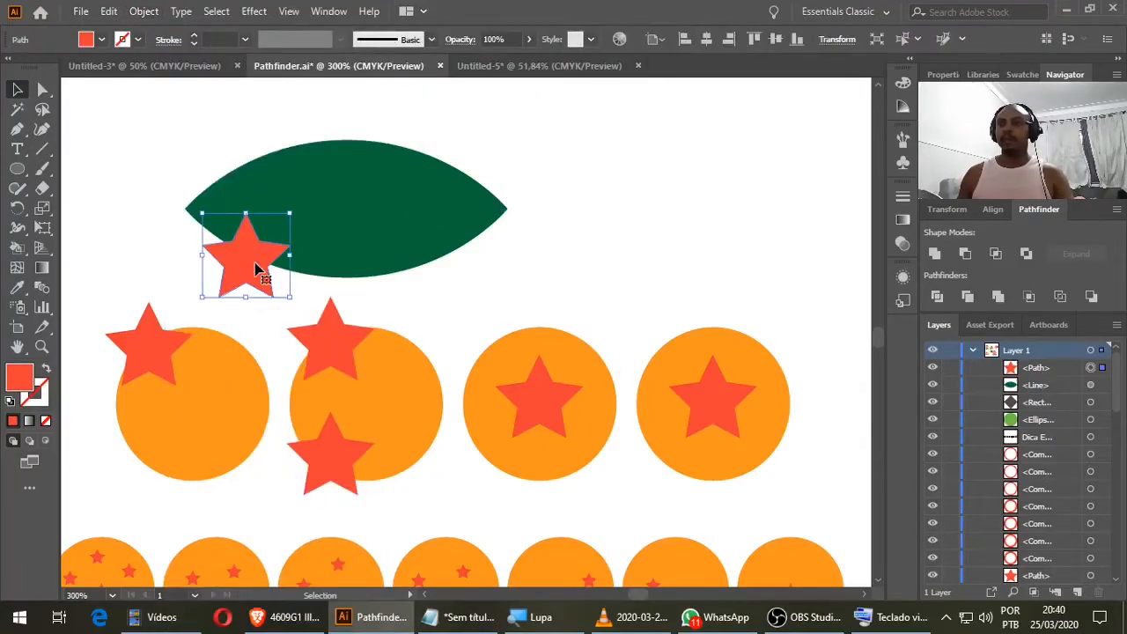
Place three more star copies along the leaf's lower edge and try to subtract all four stars with Minus Front.
left_click_drag(254, 265, 480, 250)
left_click_drag(161, 128, 565, 274)
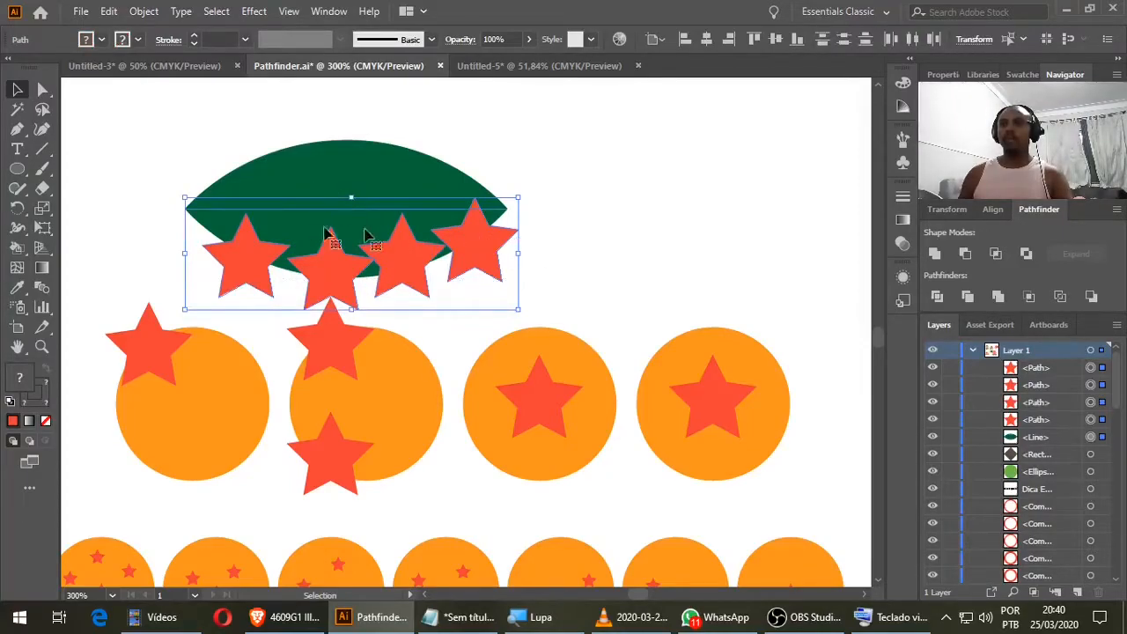
left_click(967, 257)
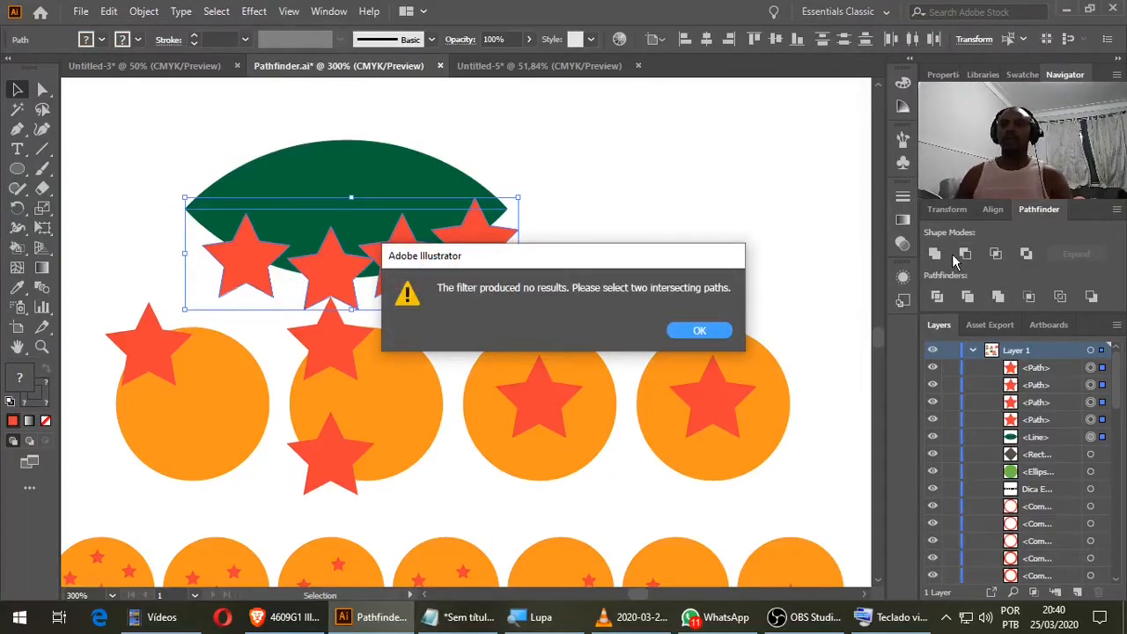
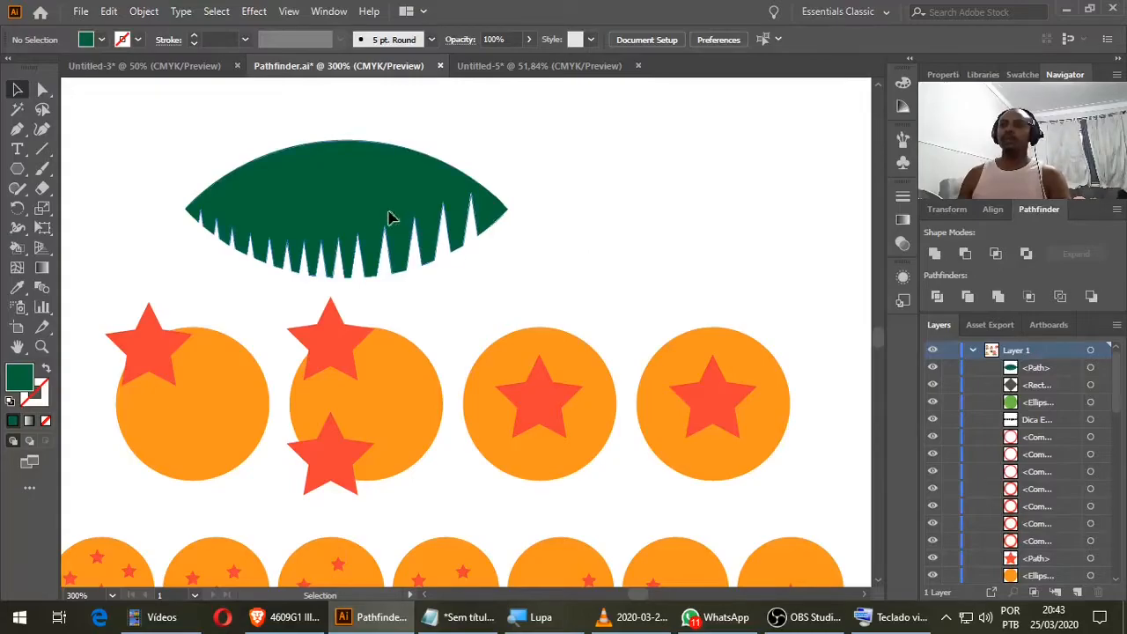
Move and flatten the serrated green leaf, and rotate a copy of it upward around its right tip.
left_click_drag(391, 219, 374, 225)
left_click_drag(327, 144, 328, 189)
left_click_drag(322, 234, 338, 165)
left_click_drag(448, 176, 405, 215)
left_click(16, 208)
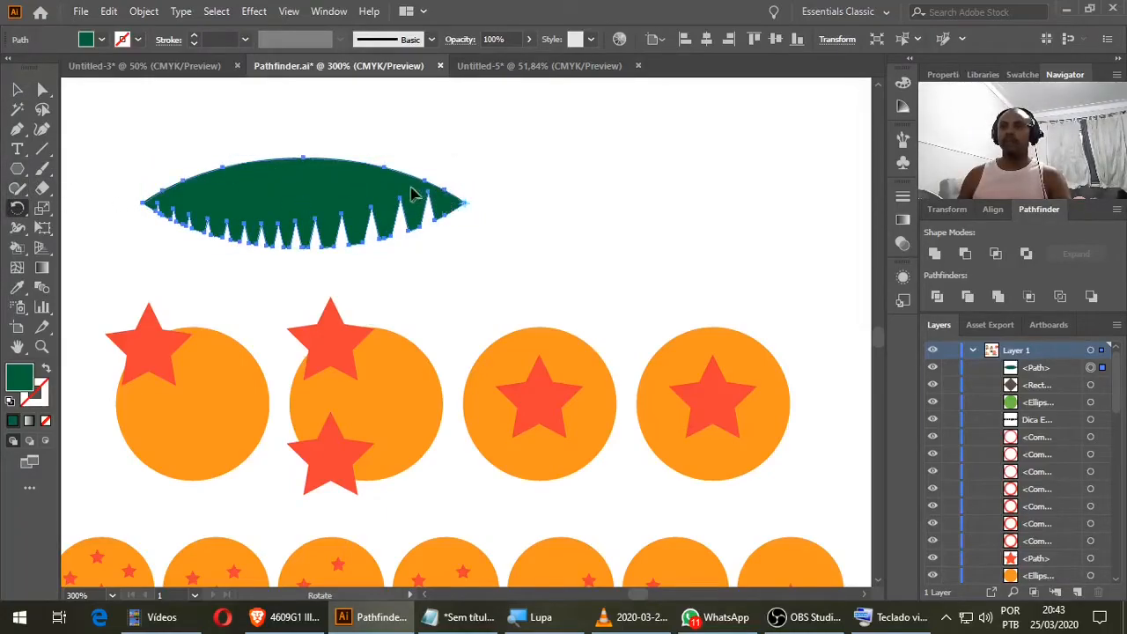
left_click_drag(414, 193, 420, 168)
Repeat the rotated copy several times around the shared tip to build a fan of leaves.
key("ctrl+d")
key("ctrl+d")
key("ctrl+d")
key("ctrl+d")
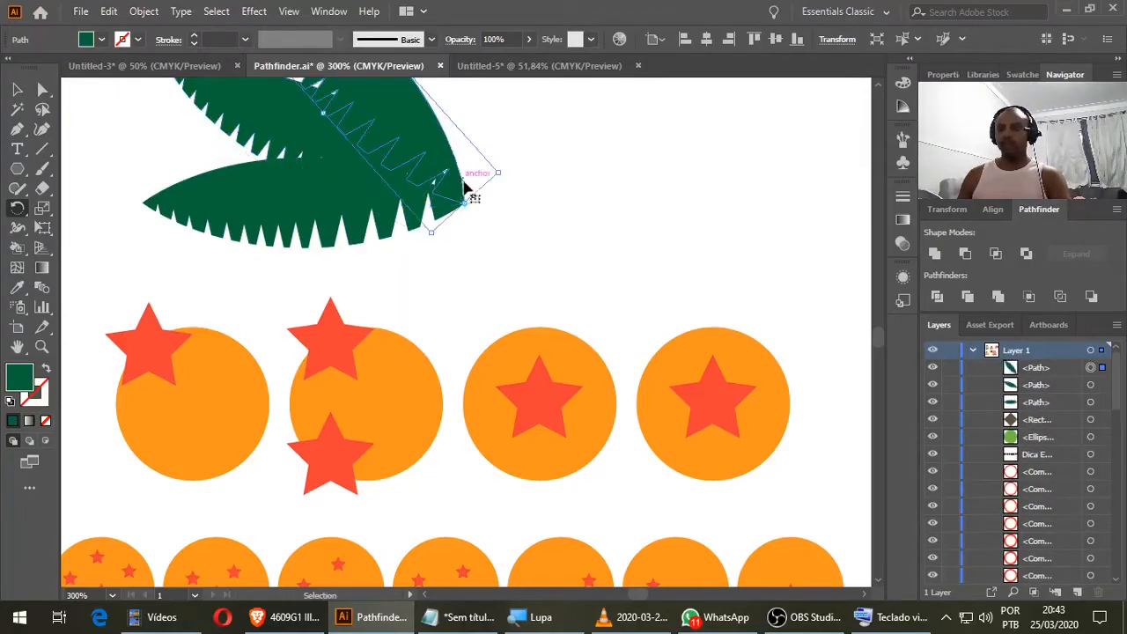
key("ctrl+d")
key("ctrl+d")
key("ctrl+d")
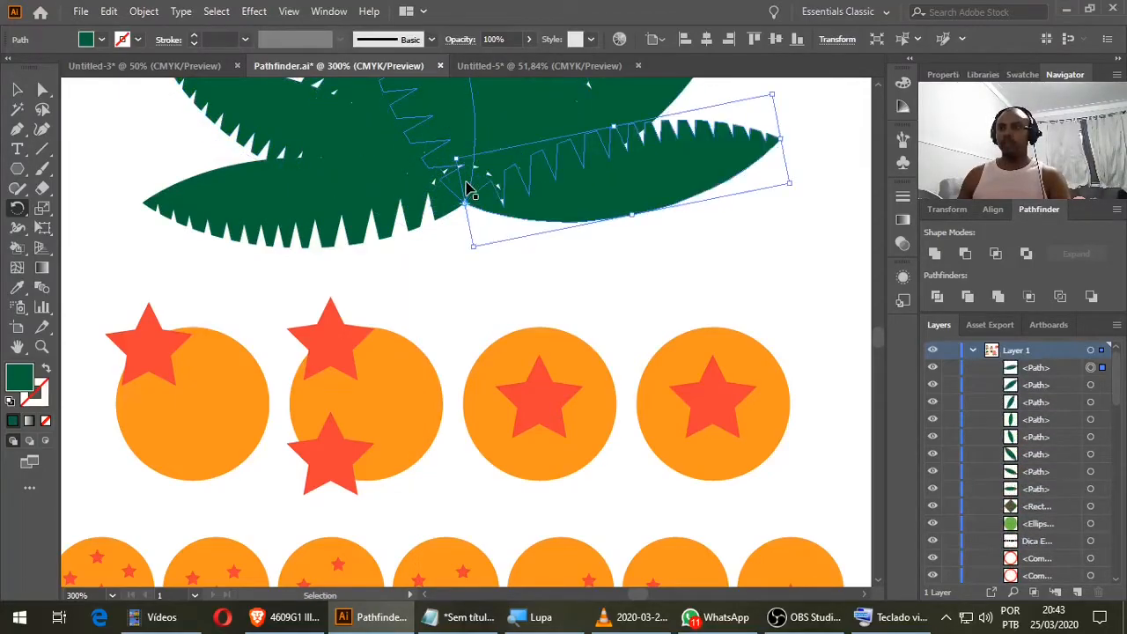
scroll(474, 255, "down", 1)
left_click_drag(758, 195, 725, 260)
Undo the repeated leaf copies, keeping only the original leaf and its first rotated copy.
key("ctrl+z")
key("ctrl+z")
key("ctrl+z")
key("ctrl+z")
key("ctrl+z")
key("ctrl+z")
key("ctrl+z")
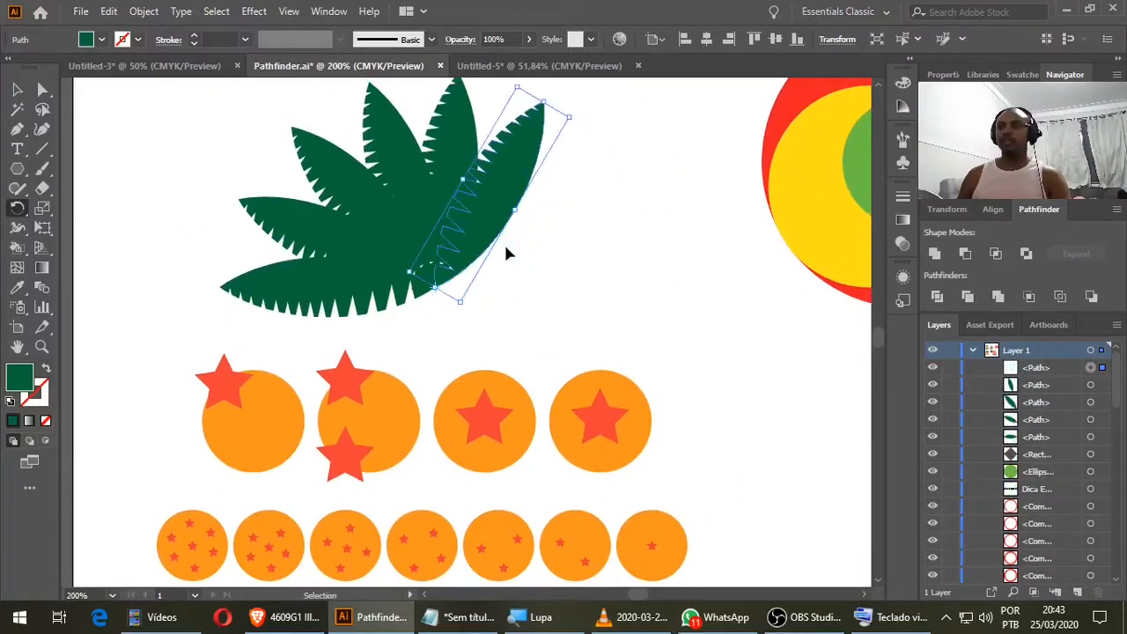
Rotate the upper leaf to a steeper angle around the tip it shares with the original leaf.
key("r")
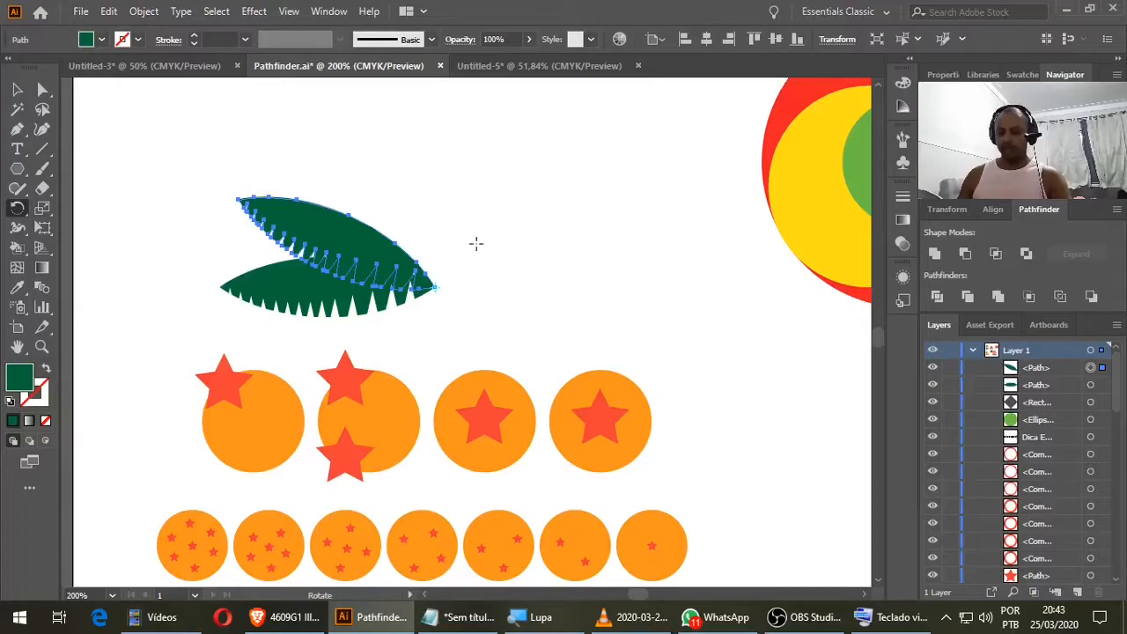
left_click_drag(370, 240, 393, 229)
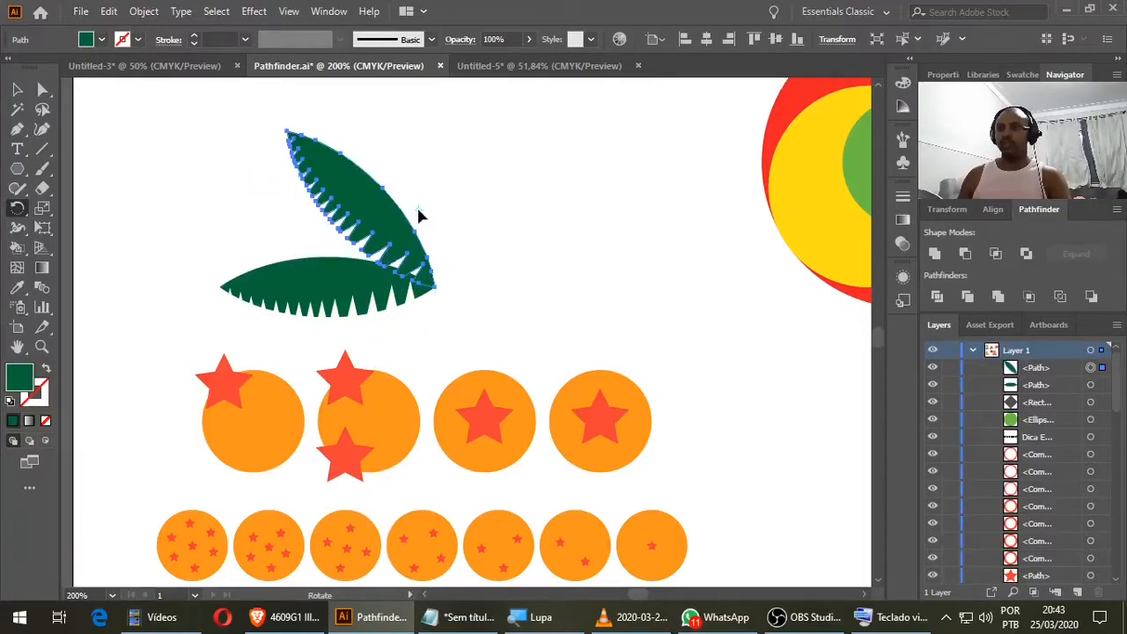
left_click(419, 214, "alt")
left_click(660, 370)
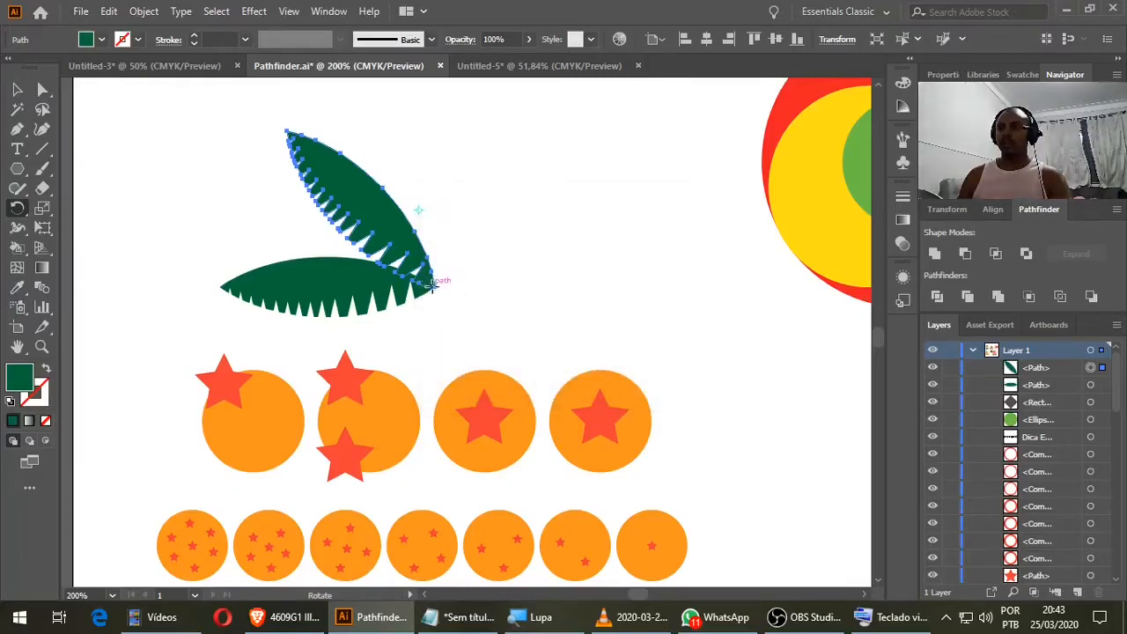
Rotate two copies of the steep leaf clockwise around the shared base to form a four-leaf fan.
left_click(432, 288)
left_click_drag(390, 221, 531, 272)
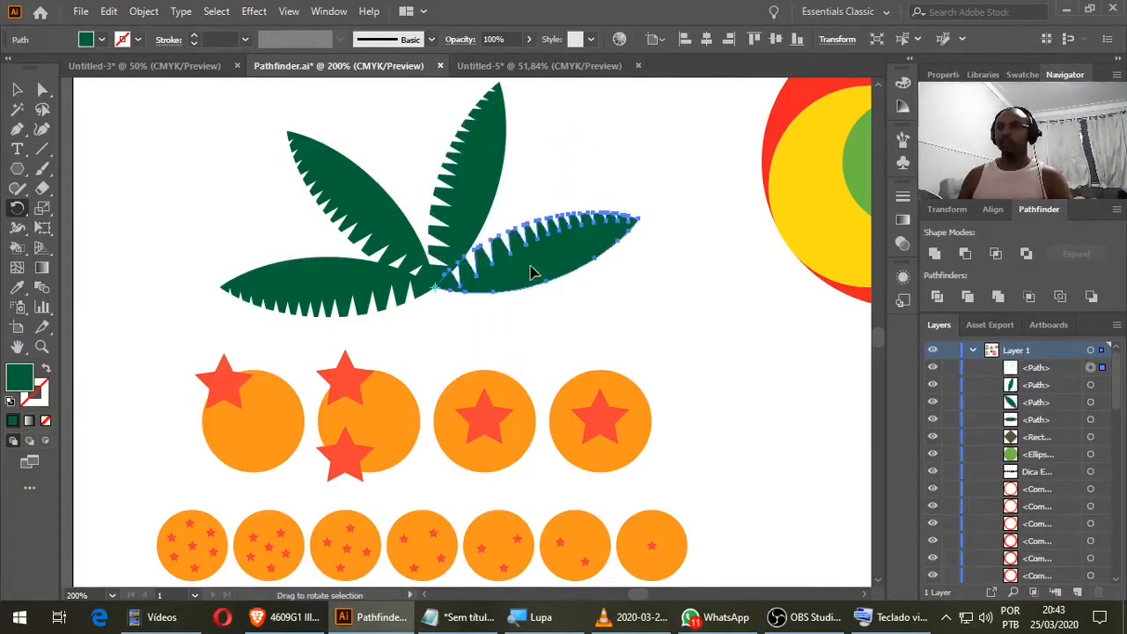
key("v")
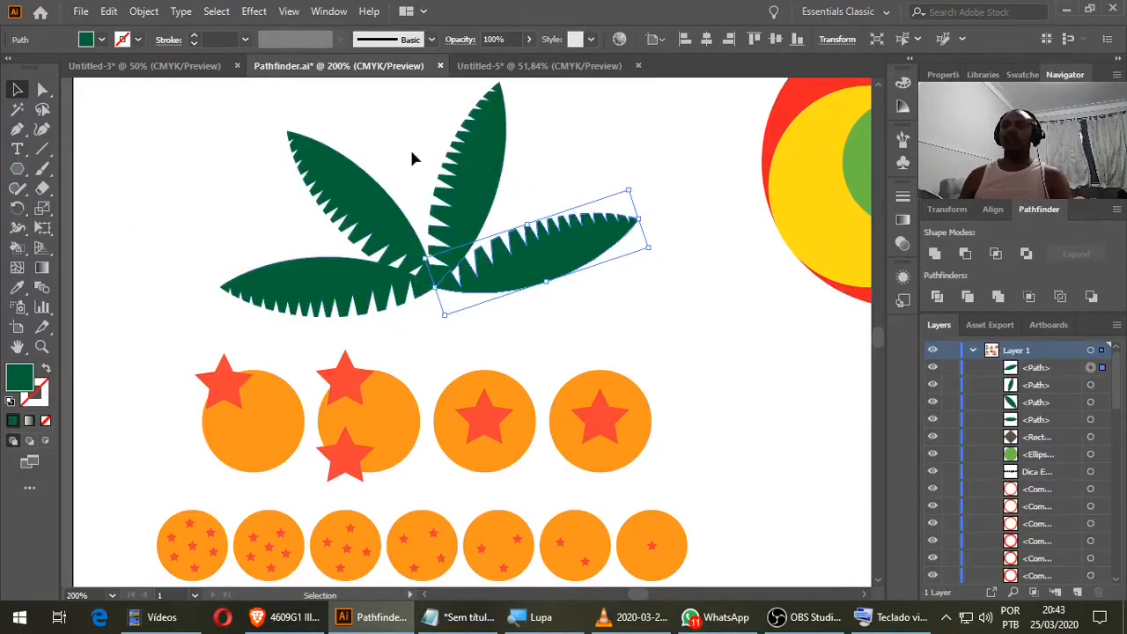
Turn the third, nearly upright leaf by 180° so its teeth face right.
left_click(475, 170)
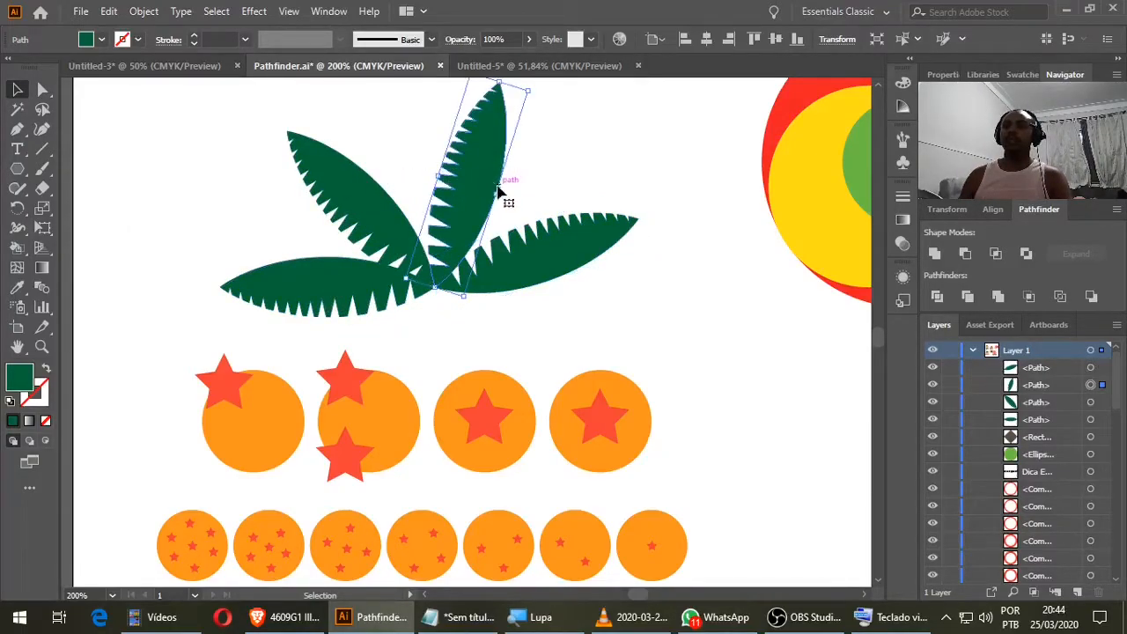
left_click_drag(535, 94, 357, 360)
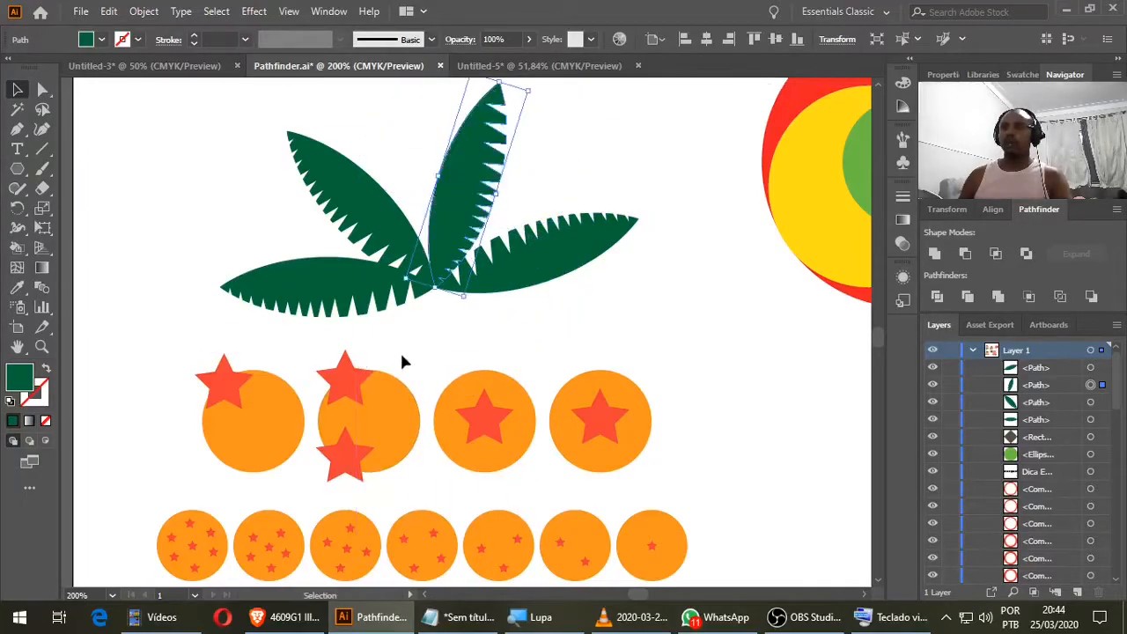
left_click(276, 227)
Turn the rightmost leaf by 180° so its teeth face downward, and deselect it.
left_click(508, 278)
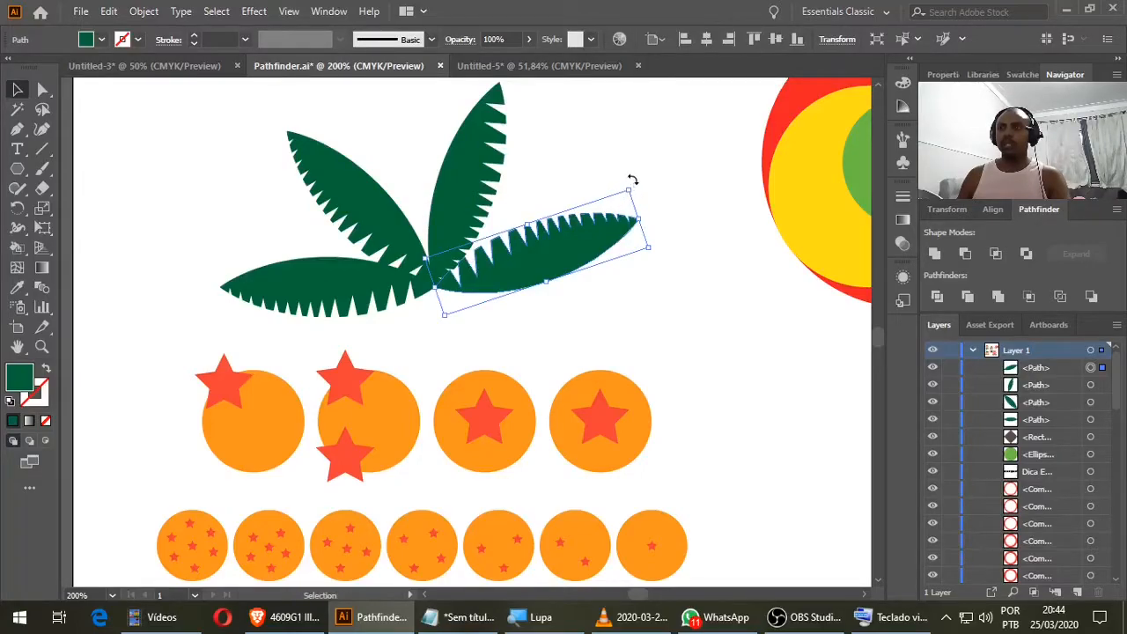
left_click(633, 188)
left_click(611, 226)
left_click_drag(630, 183, 456, 310)
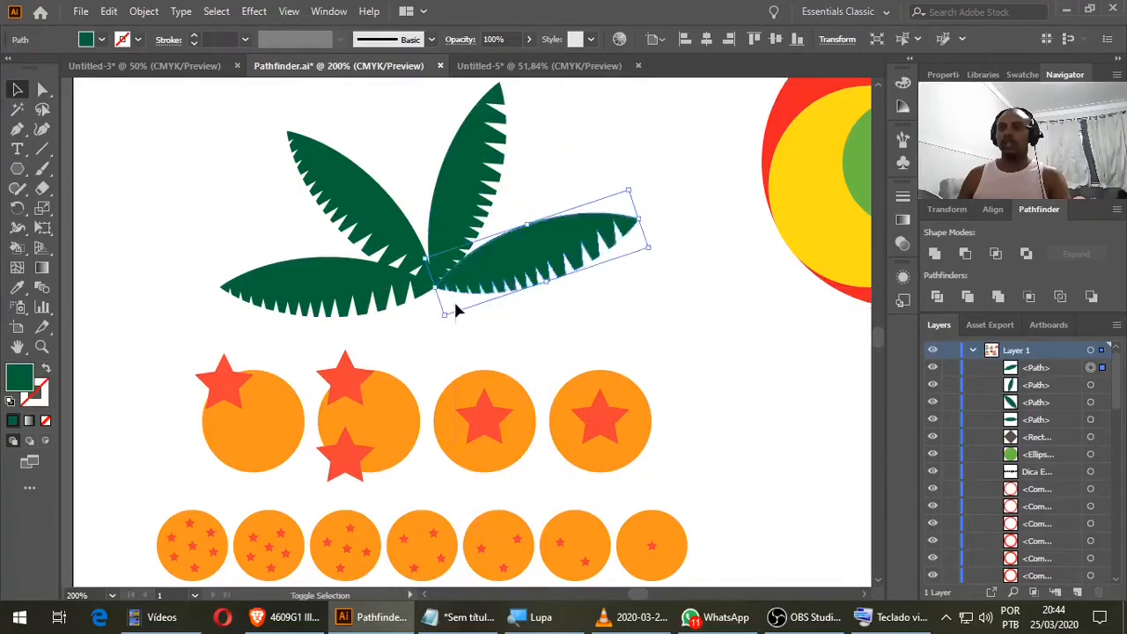
left_click(246, 232)
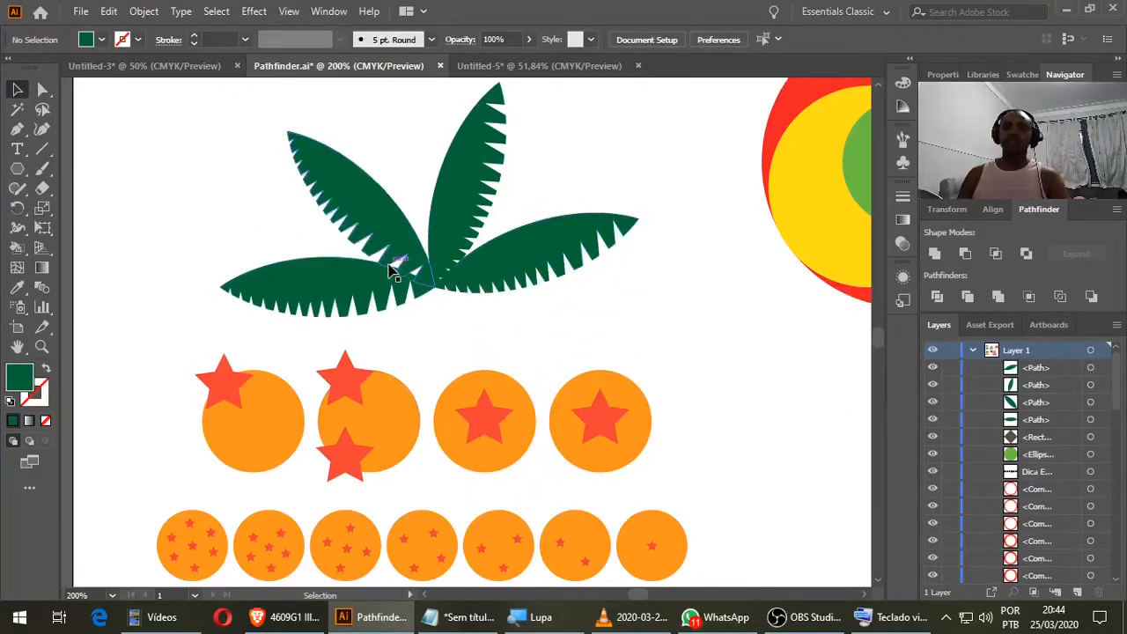
Delete all four green leaves above the circles.
left_click_drag(244, 159, 590, 309)
key("Delete")
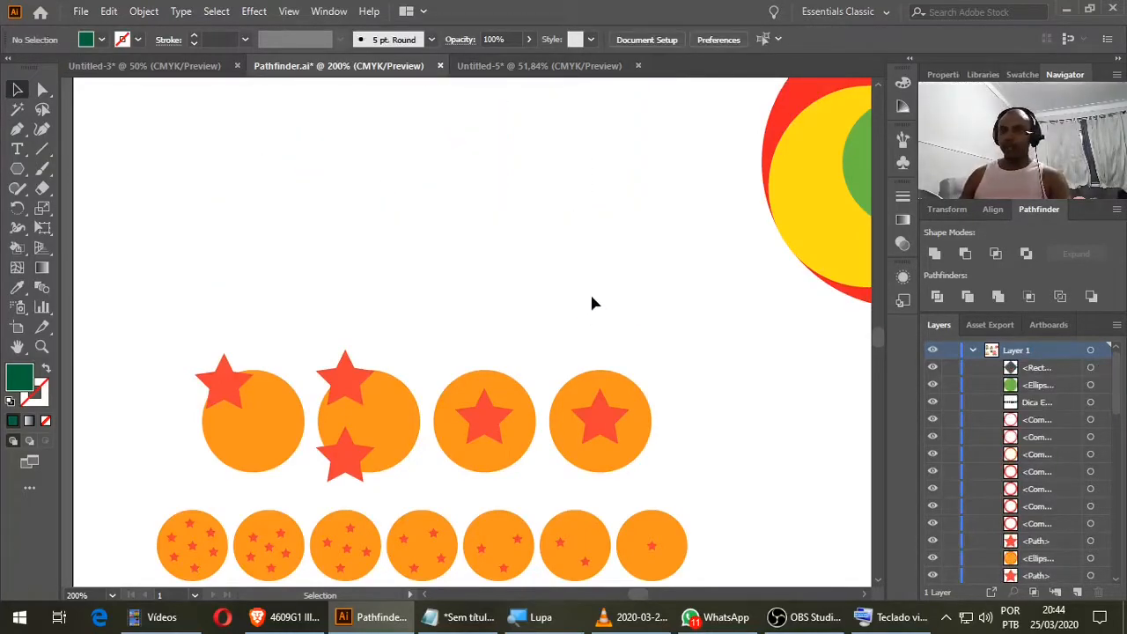
Arrange three stars across the third circle's edge, at its top, lower left and lower right, and shrink the lower-left one.
scroll(374, 454, "up", 1)
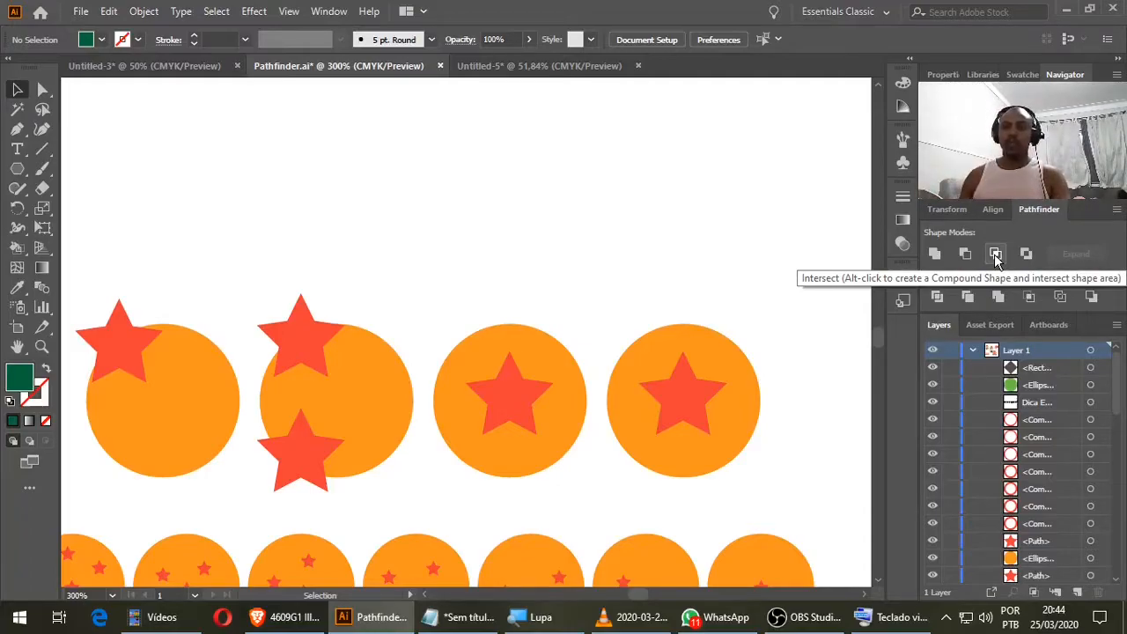
left_click_drag(507, 407, 458, 453)
left_click_drag(422, 304, 579, 495)
left_click(619, 326)
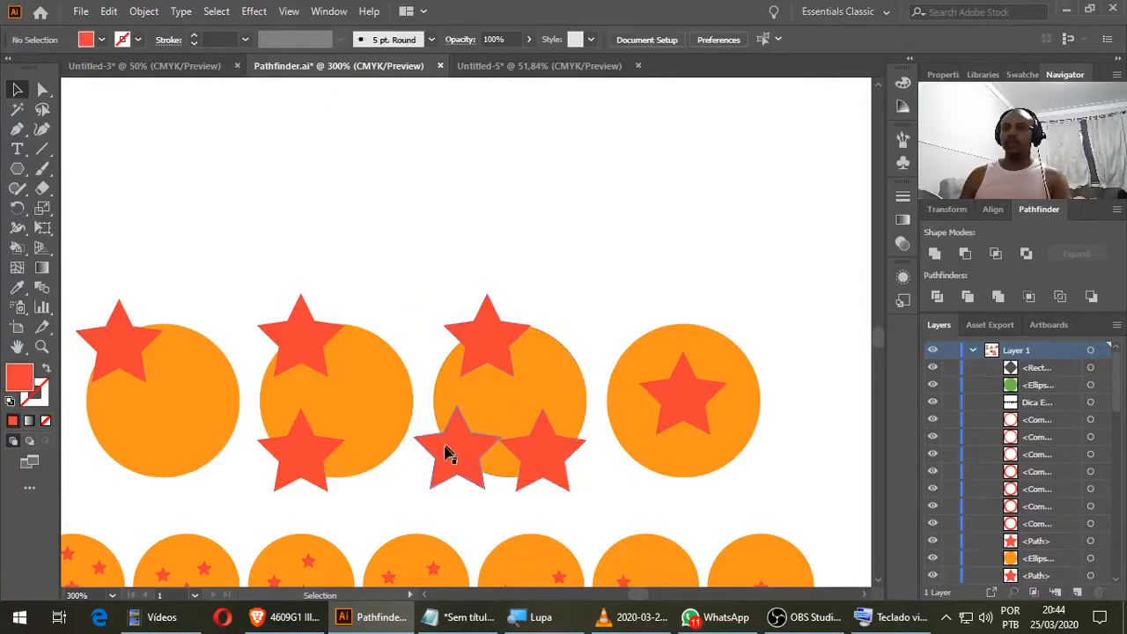
left_click(431, 469, "shift")
left_click_drag(410, 490, 430, 472)
Try the Intersect shape mode on the third circle together with its three stars.
left_click_drag(429, 265, 576, 498)
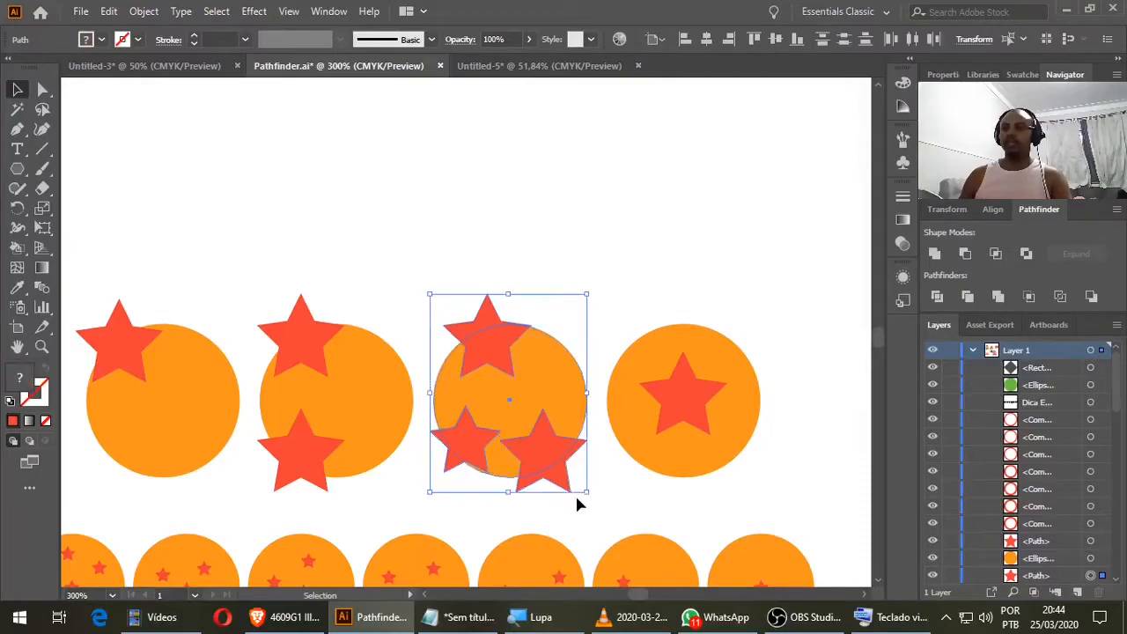
left_click(996, 254)
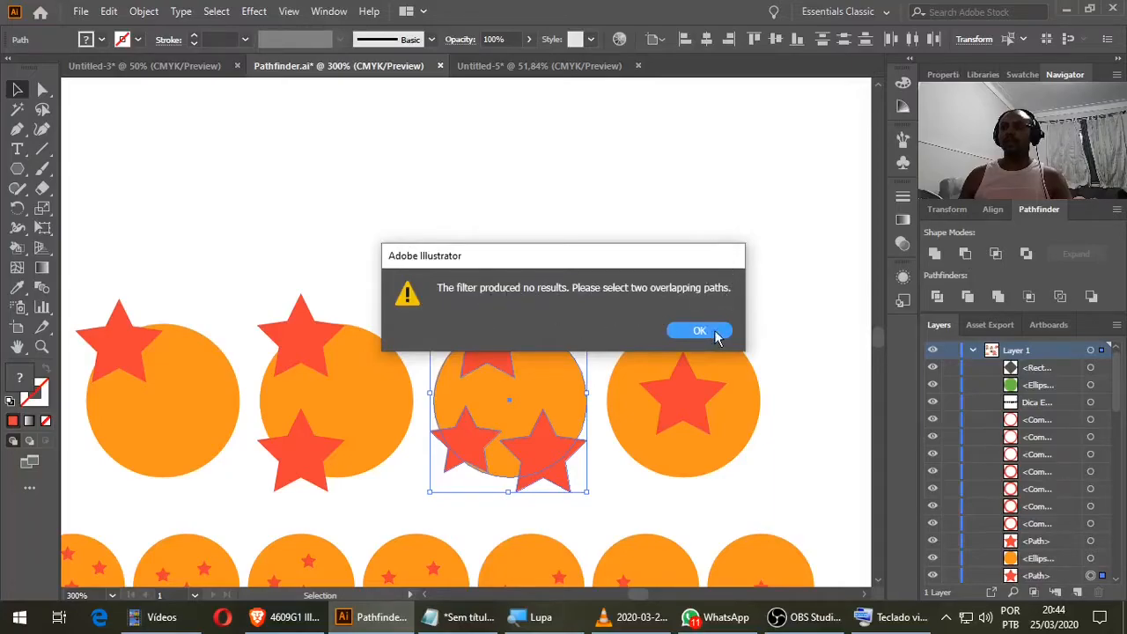
left_click(700, 331)
left_click(675, 250)
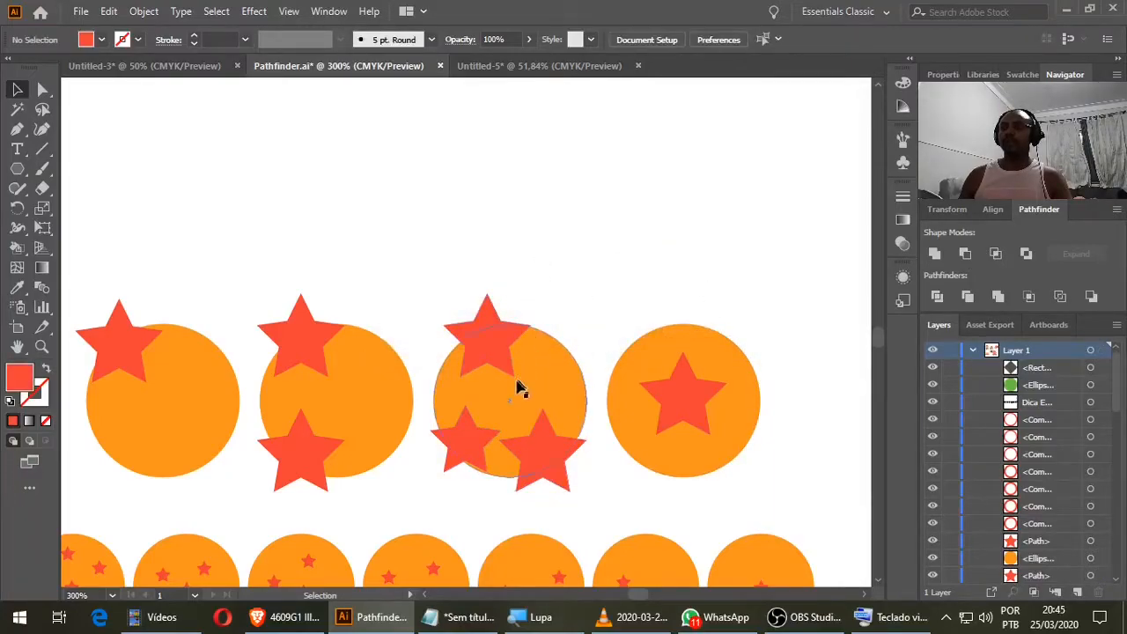
Move the third circle's lower-left star above the circle, and undo the move.
left_click(520, 387)
left_click(490, 341)
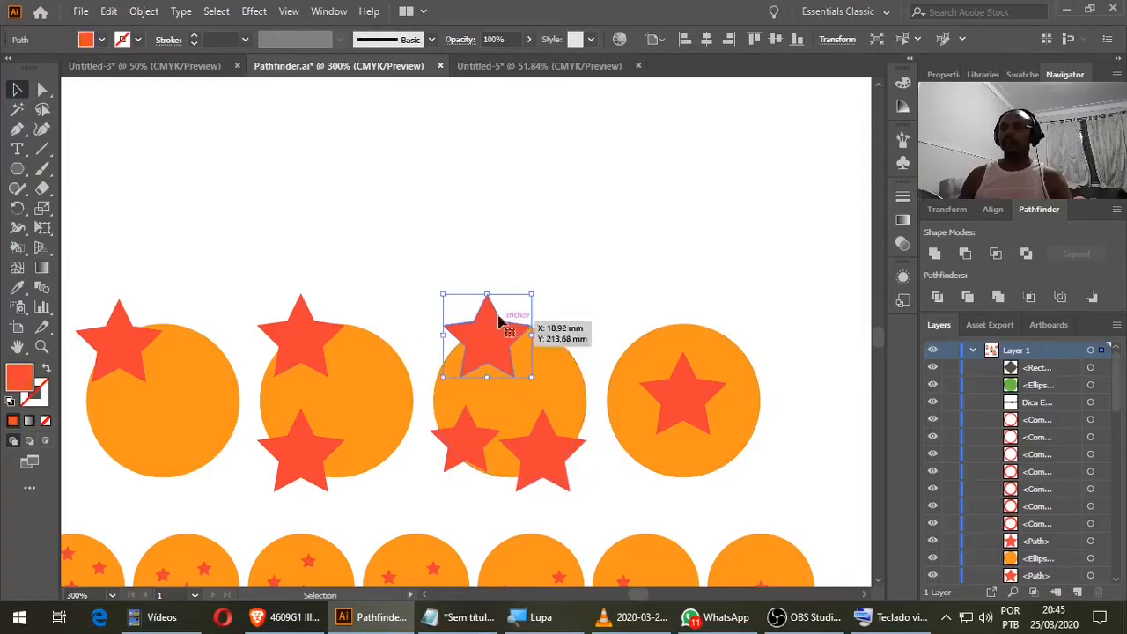
left_click(533, 458)
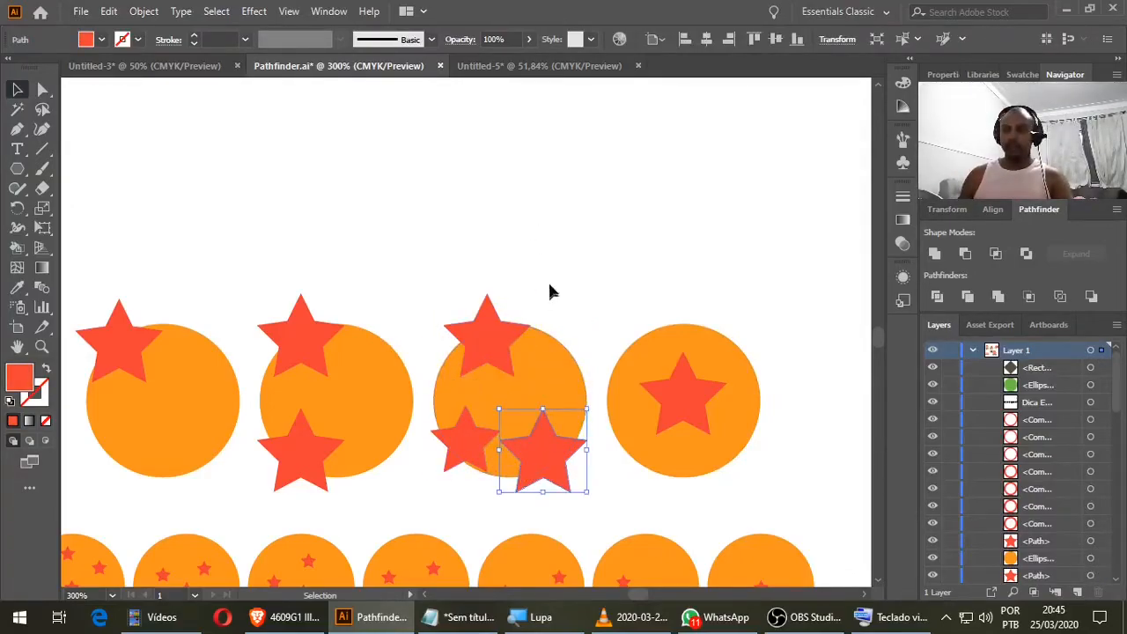
left_click_drag(472, 438, 447, 268)
key("ctrl+z")
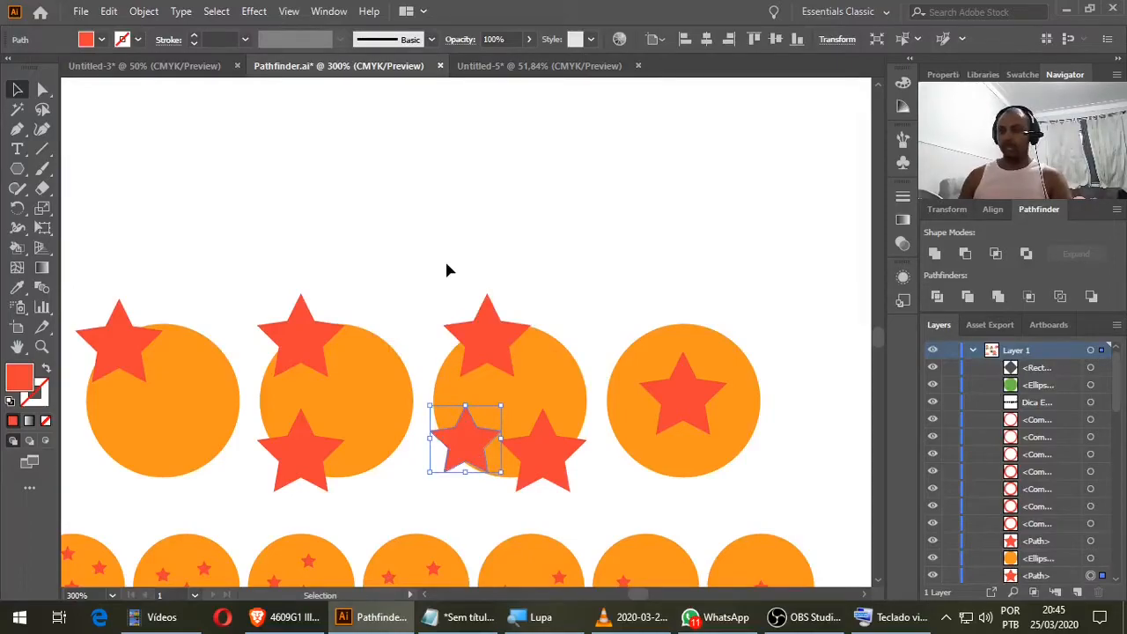
Delete the third circle's lower-left and lower-right stars.
key("Delete")
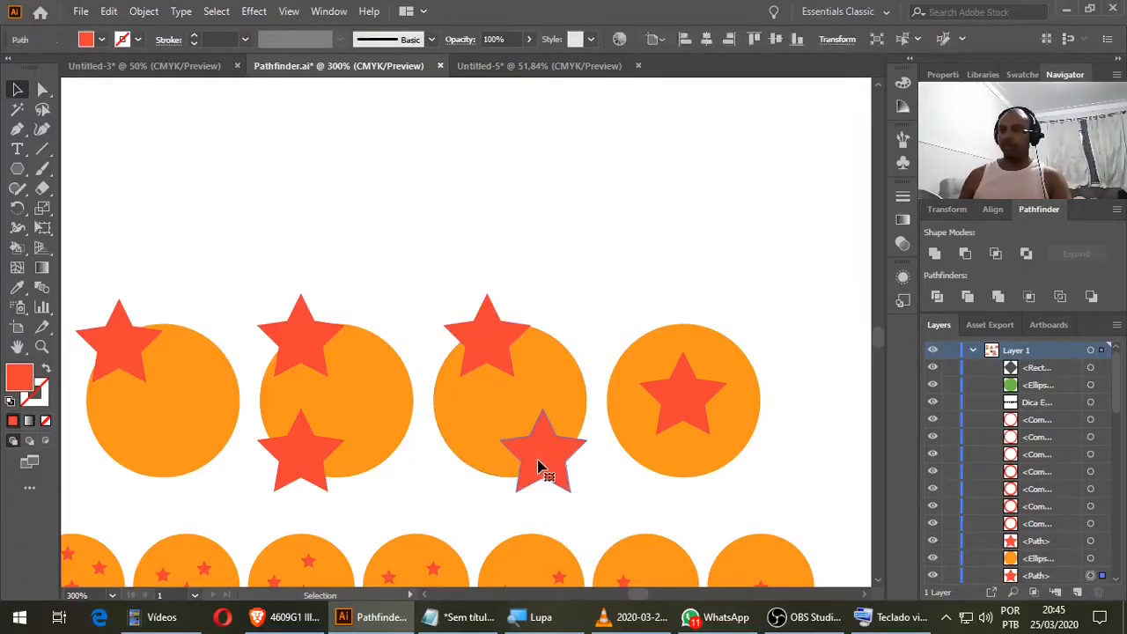
left_click(541, 466)
key("Delete")
Try the Intersect shape mode on the third circle and its remaining star, and undo it.
left_click_drag(413, 261, 552, 377)
left_click(965, 253)
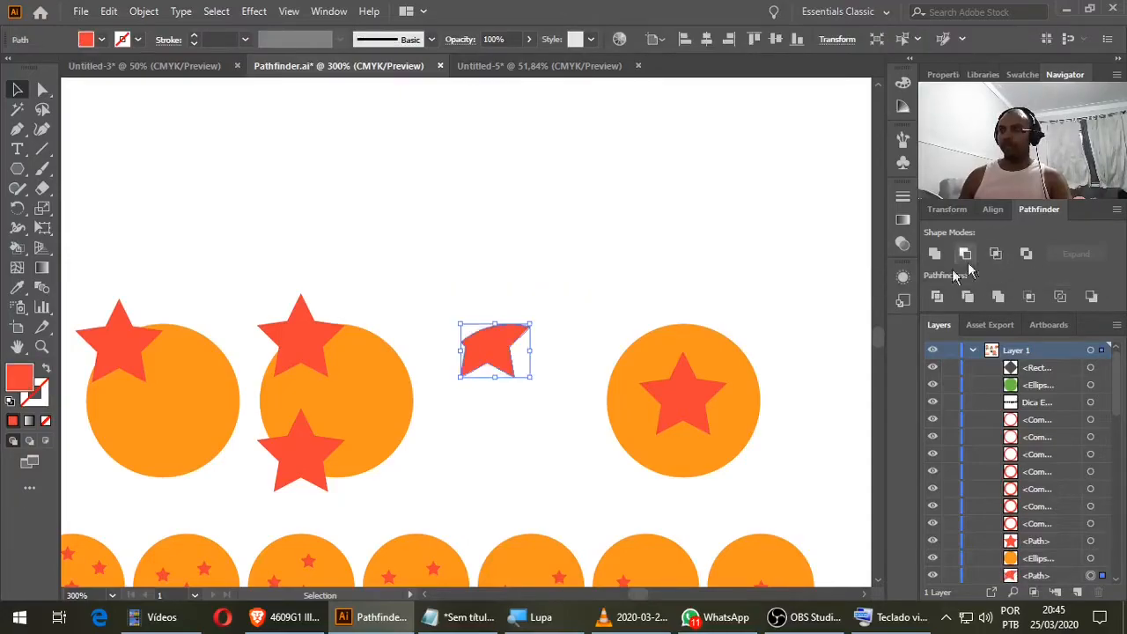
key("ctrl+z")
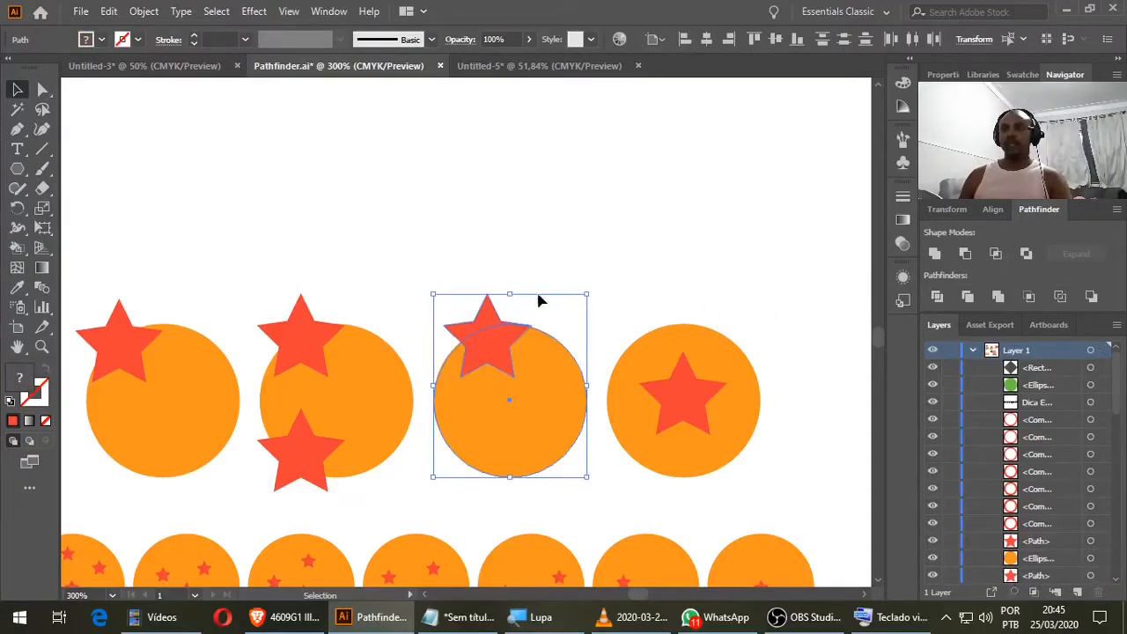
Copy the third circle's star to its upper-right edge and try Intersect on the circle with both stars.
left_click(540, 300)
left_click_drag(495, 330, 579, 361)
left_click_drag(469, 254, 585, 421)
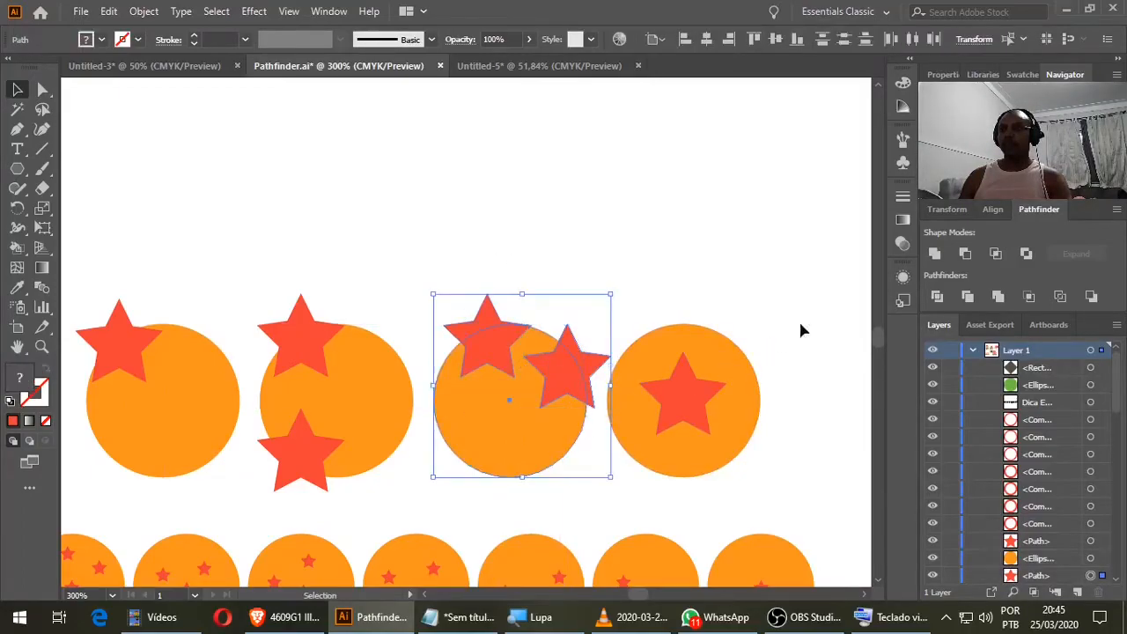
left_click(997, 255)
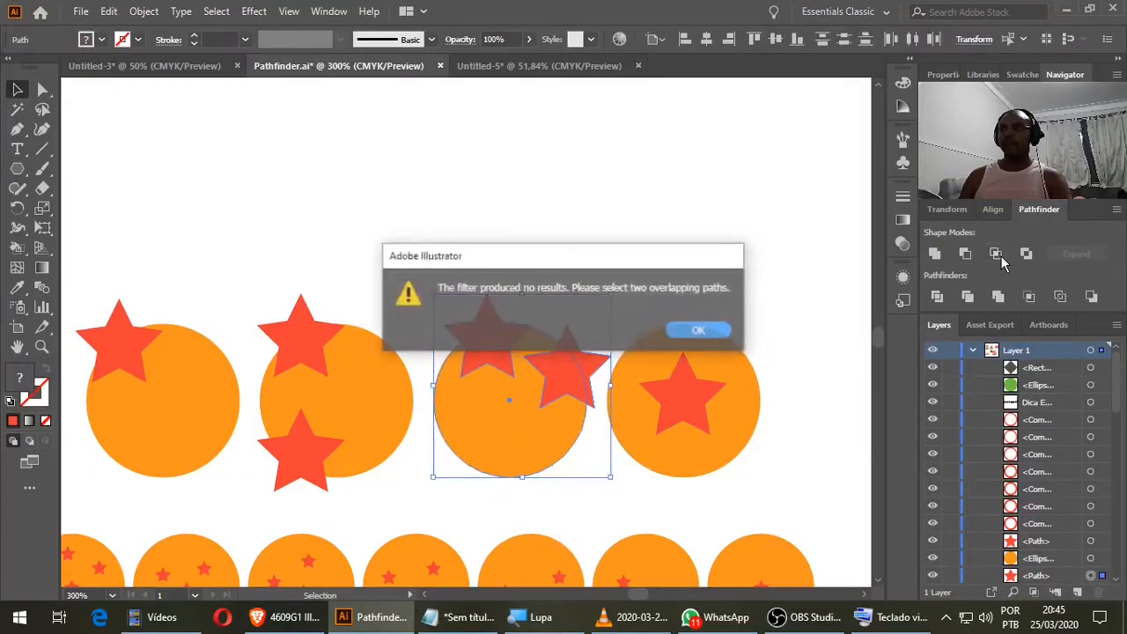
left_click(681, 331)
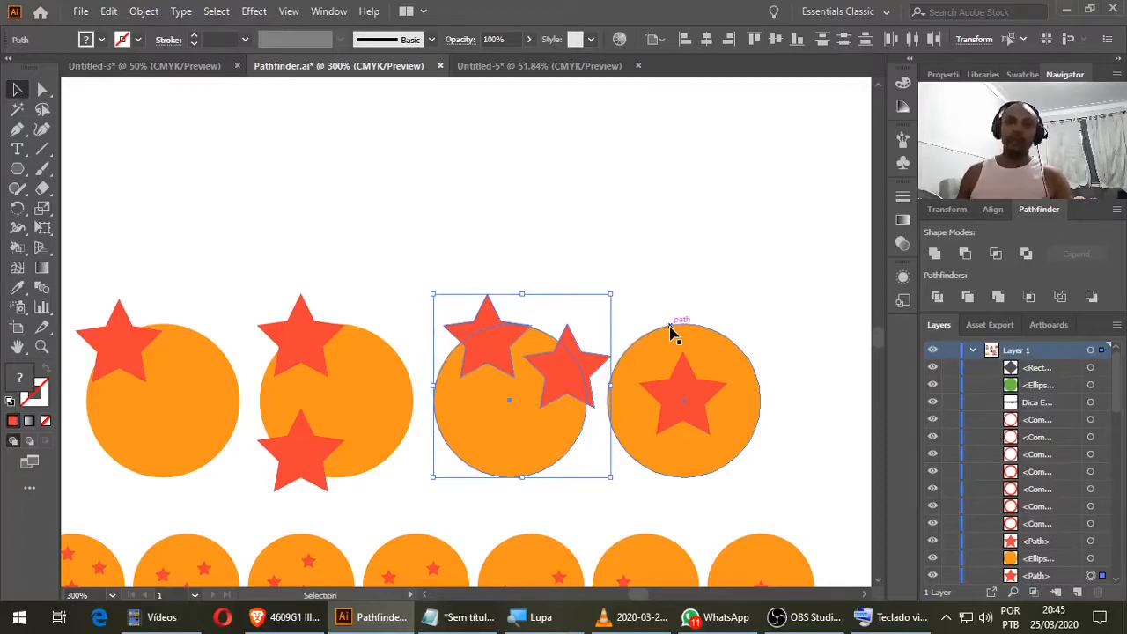
Copy a star to the third circle's lower left and combine its three stars into a compound shape with Unite.
left_click(561, 244)
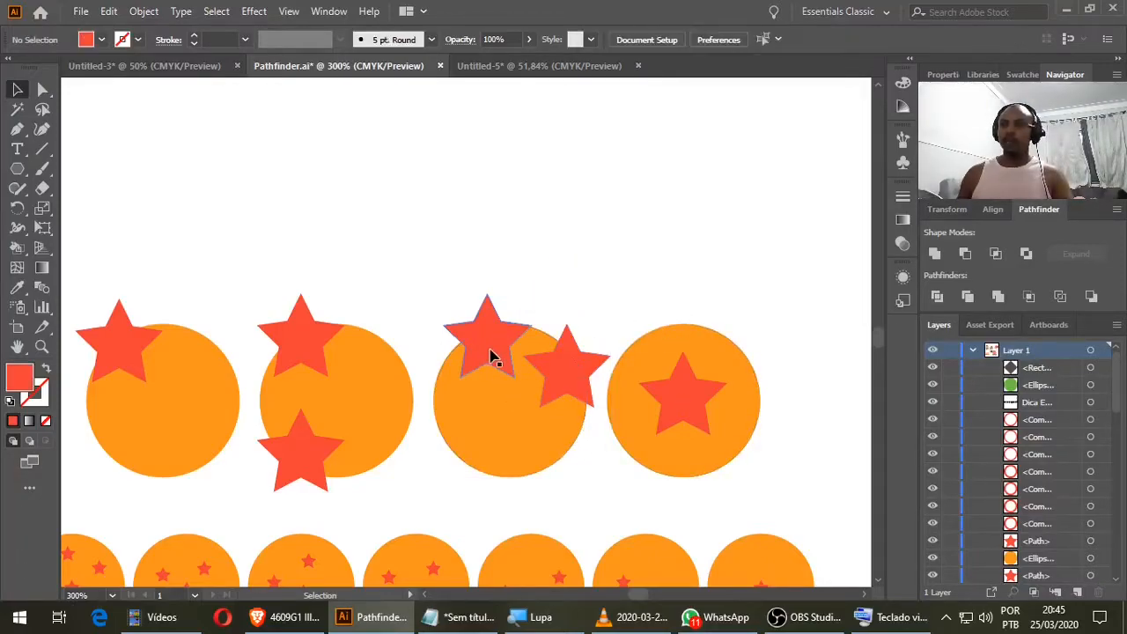
left_click(492, 357)
left_click_drag(572, 378, 480, 462)
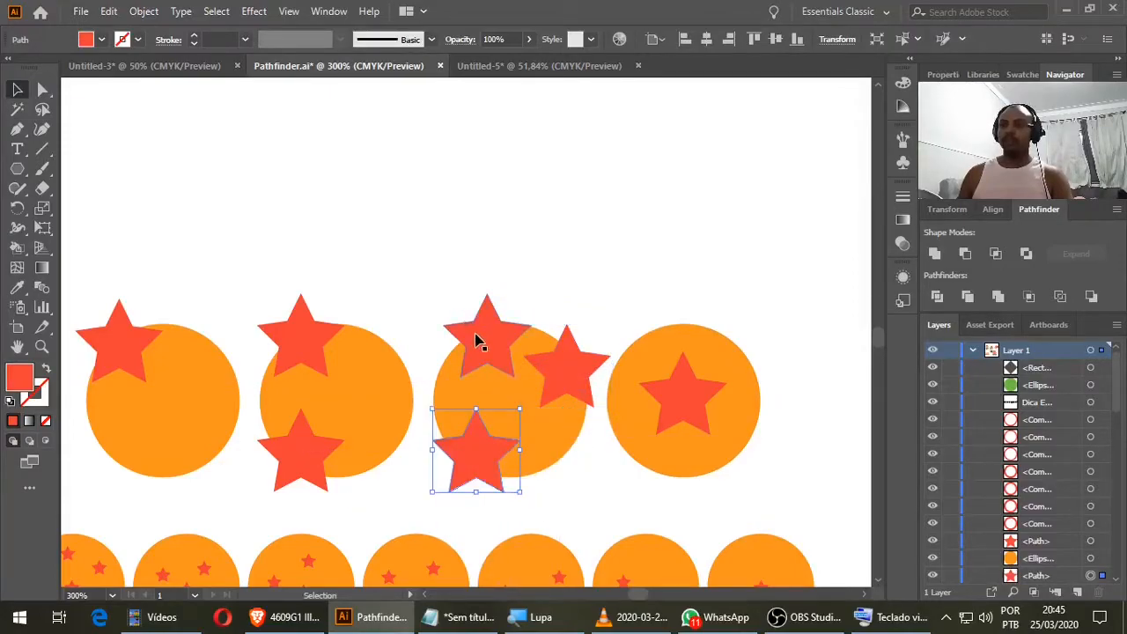
left_click(478, 341, "shift")
left_click(562, 375, "shift")
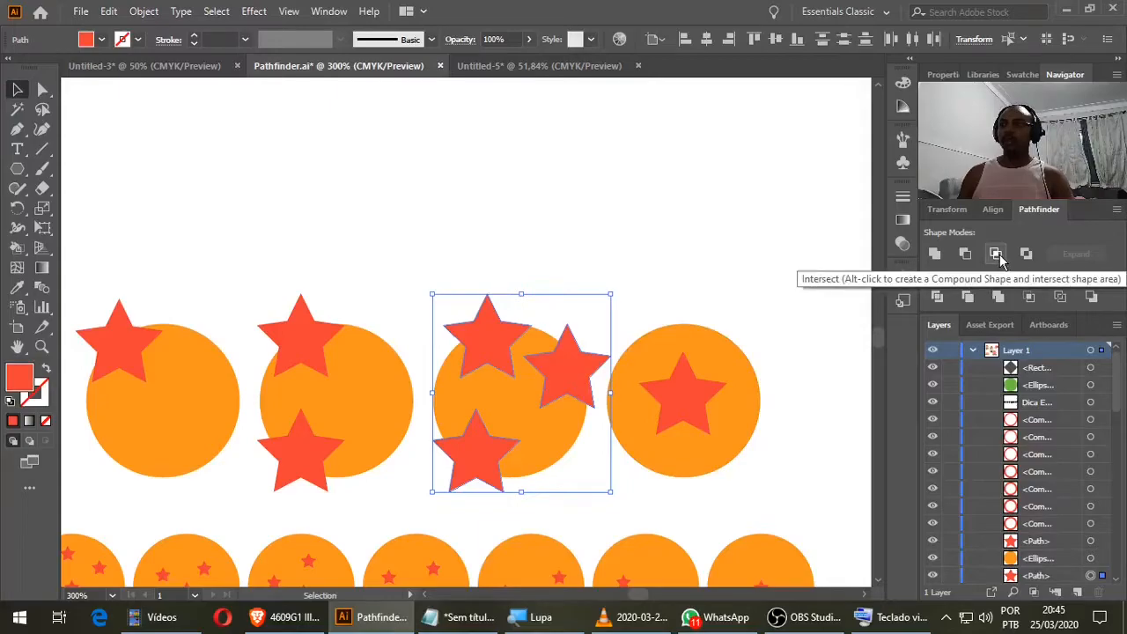
left_click(937, 255, "alt")
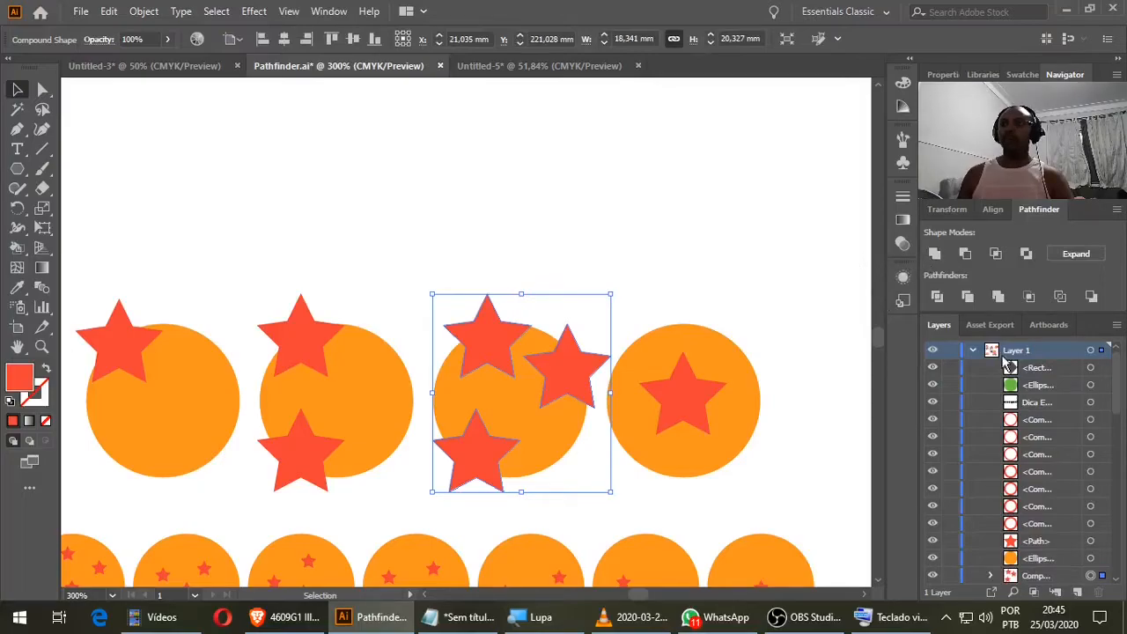
left_click(640, 227)
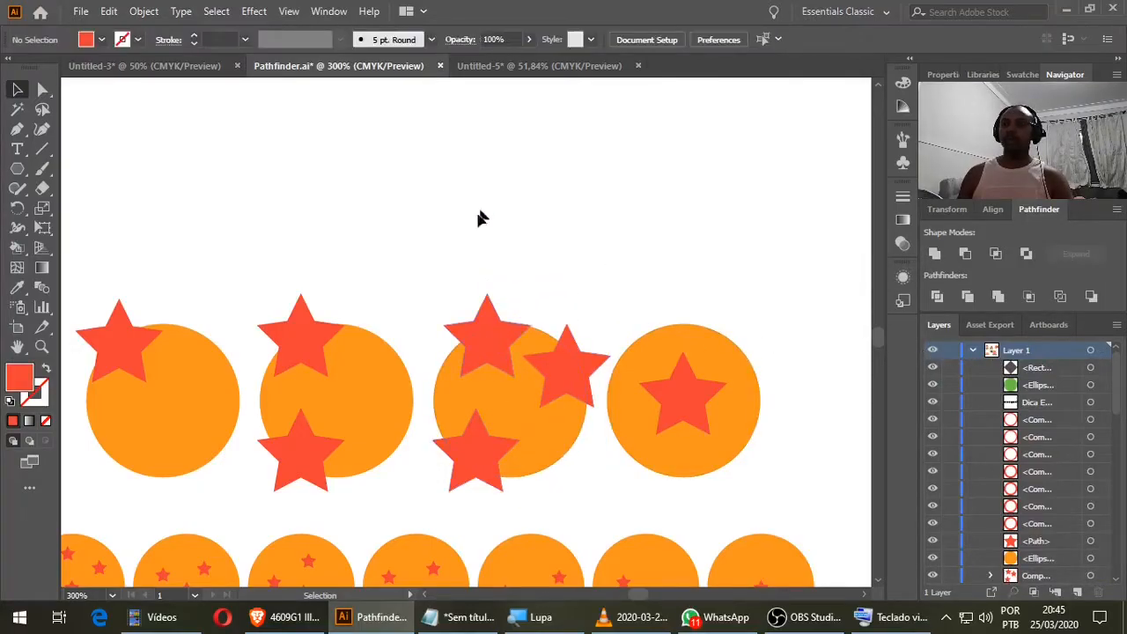
Try the Intersect shape mode on the third circle together with the compound shape of three stars.
left_click(480, 334)
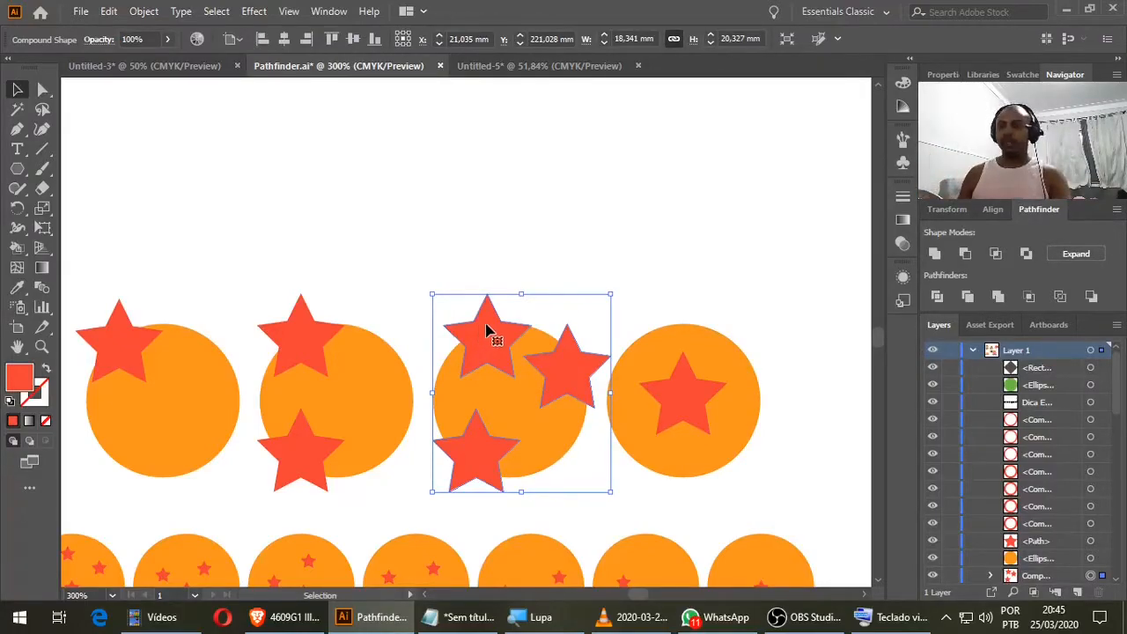
left_click(467, 232)
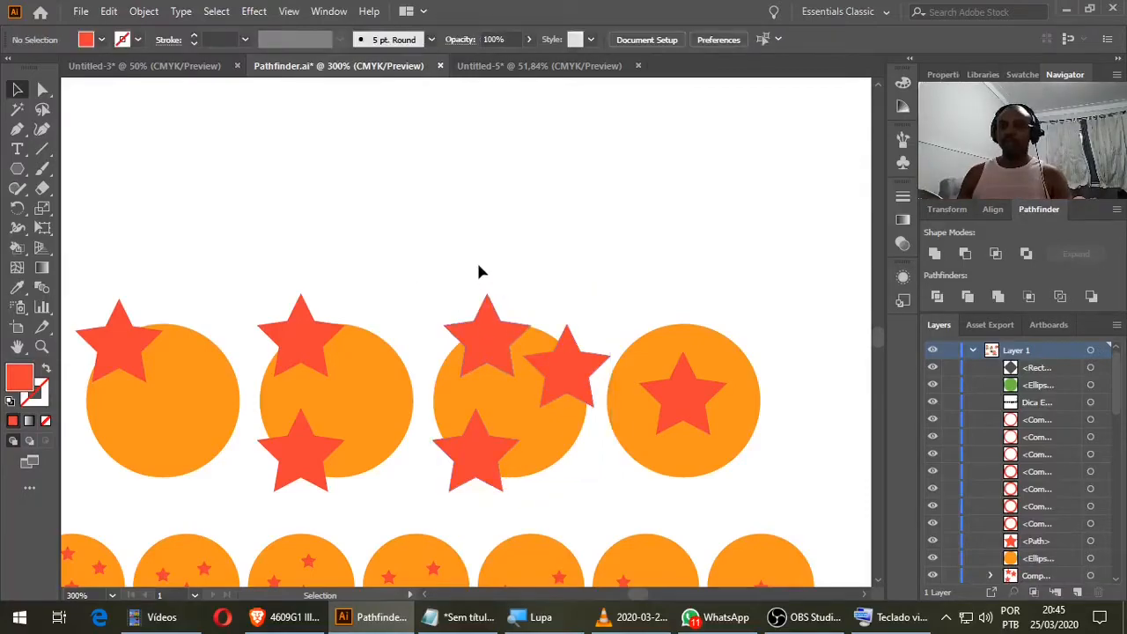
left_click_drag(470, 275, 554, 404)
left_click(995, 254)
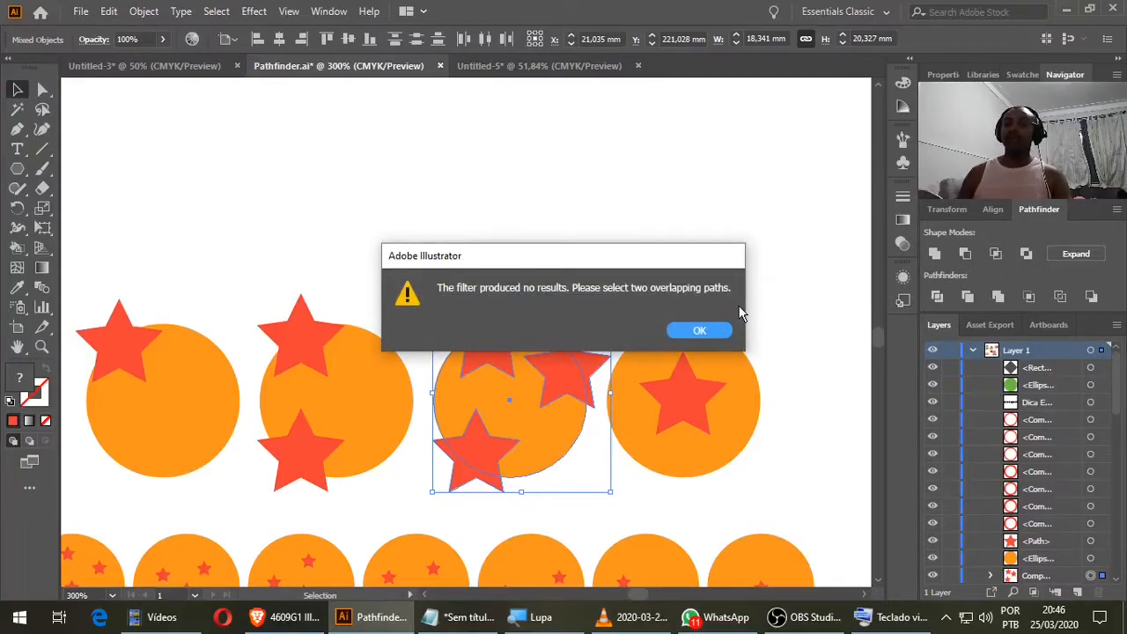
left_click(704, 331)
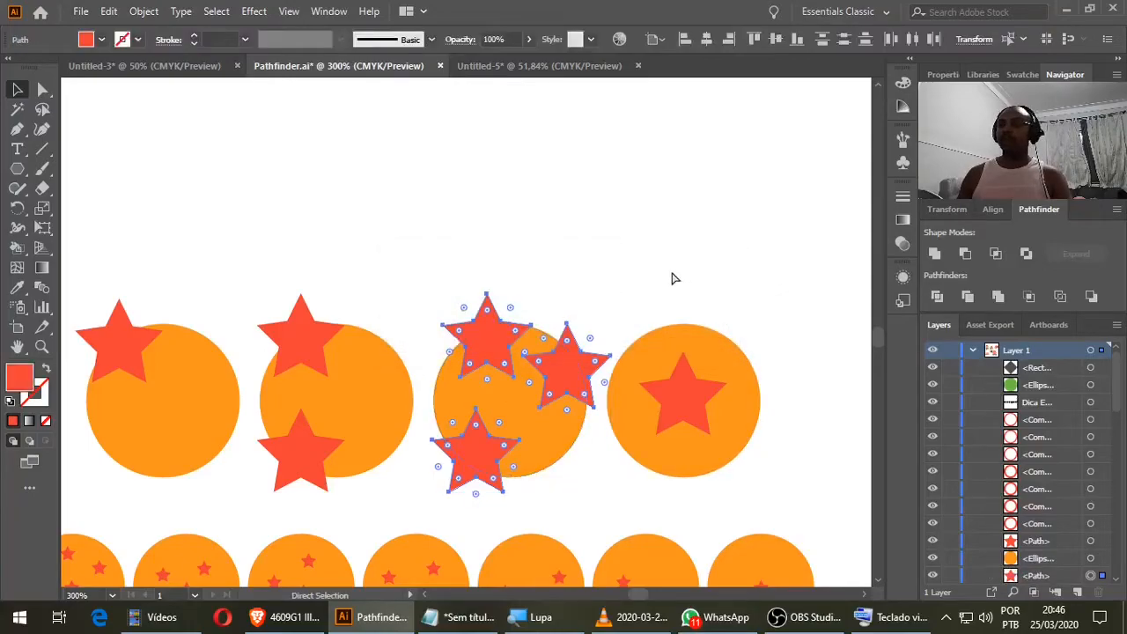
Undo the compound shape and the added star copies, back to the third circle's single top star.
key("v")
key("ctrl+z")
key("ctrl+z")
key("ctrl+z")
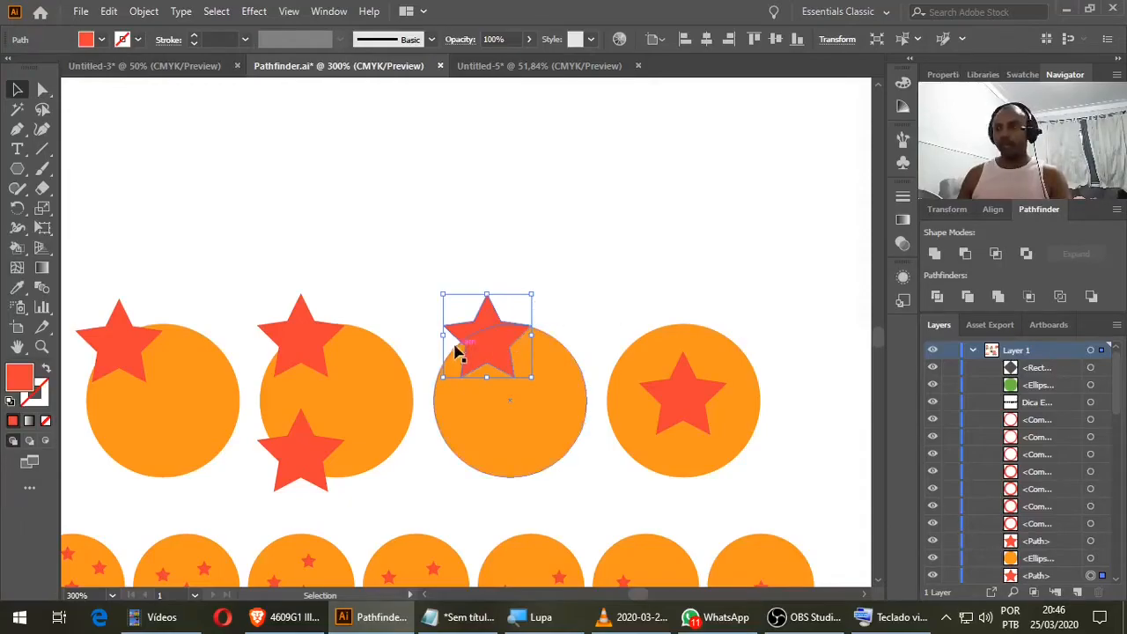
Copy the top star to the third circle's lower-left and lower-right edge, and unite the three stars.
left_click_drag(487, 347, 454, 456)
left_click(498, 352, "shift")
left_click(574, 468, "shift")
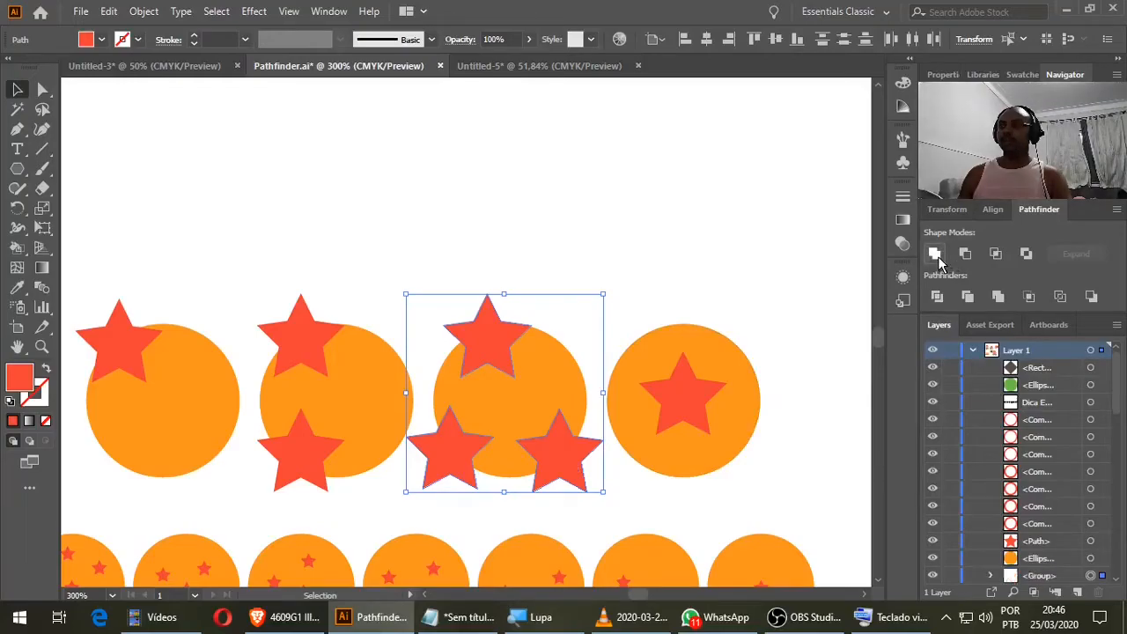
left_click(703, 219)
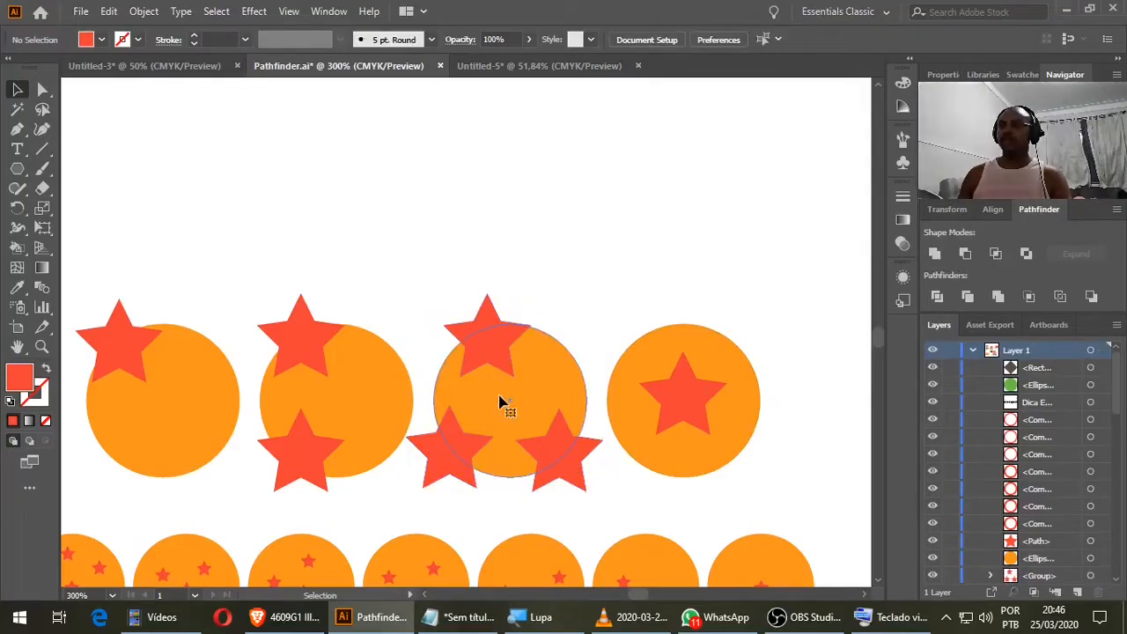
Try the Intersect shape mode on the third circle together with its united group of stars.
left_click(498, 402)
left_click(464, 338, "shift")
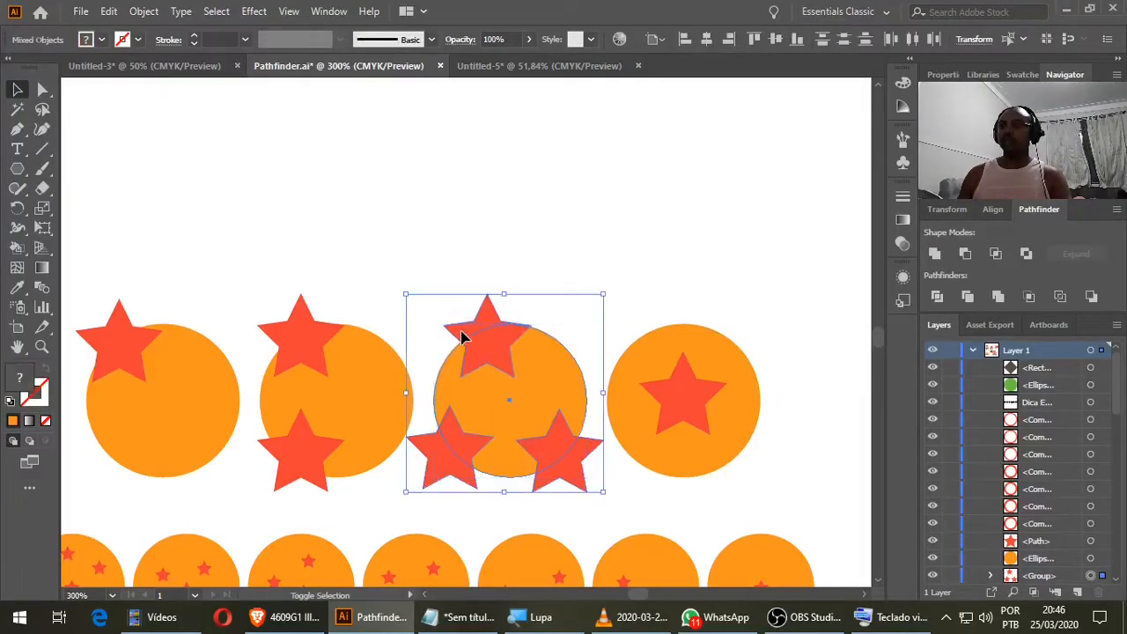
left_click(994, 255)
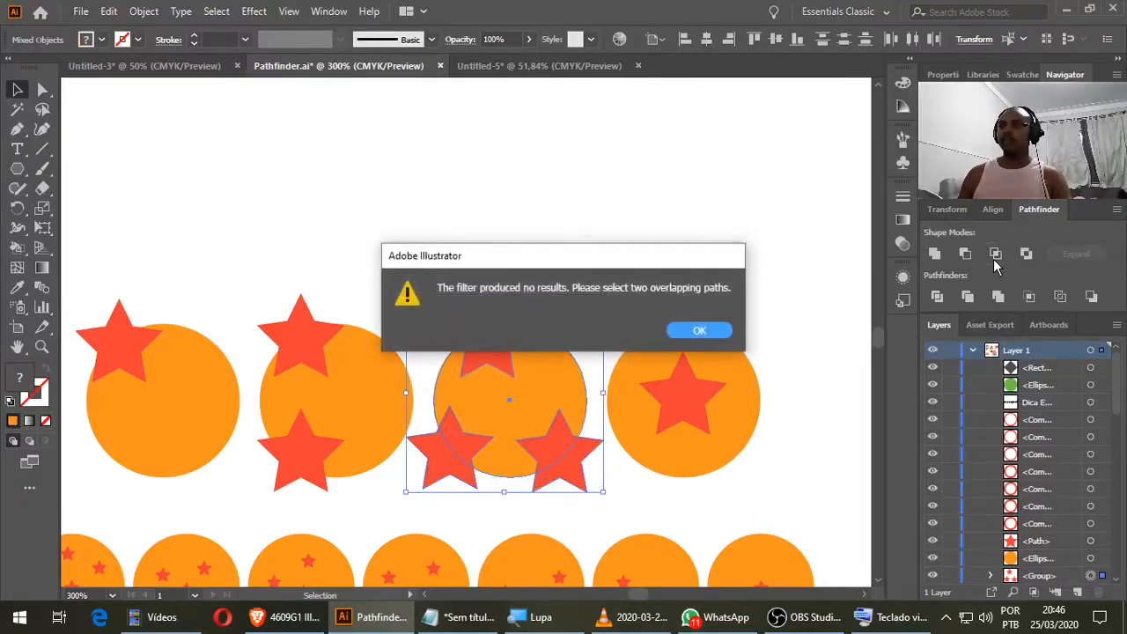
left_click(699, 332)
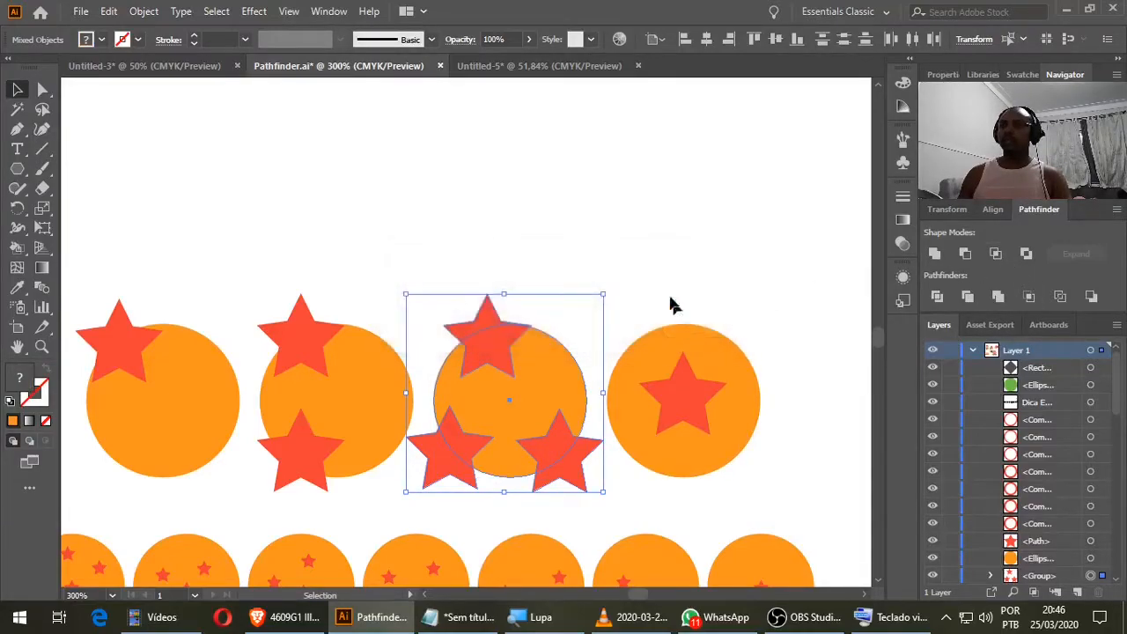
left_click(653, 238)
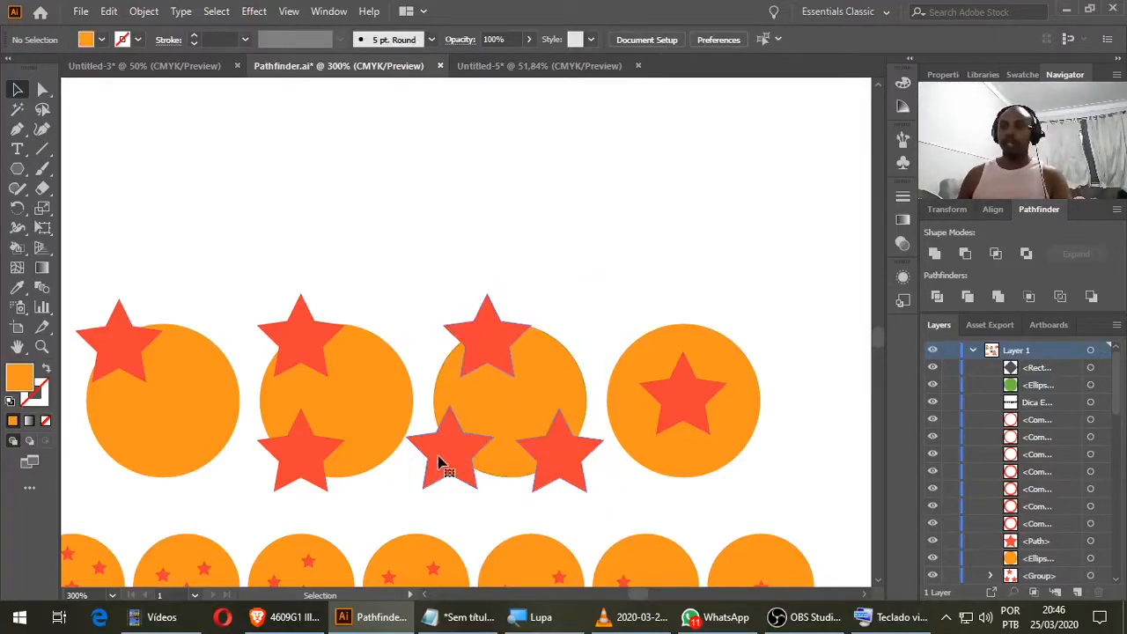
Delete the third circle's united stars and place a copy of the second circle's top star at its upper-left edge.
left_click(440, 464)
key("Delete")
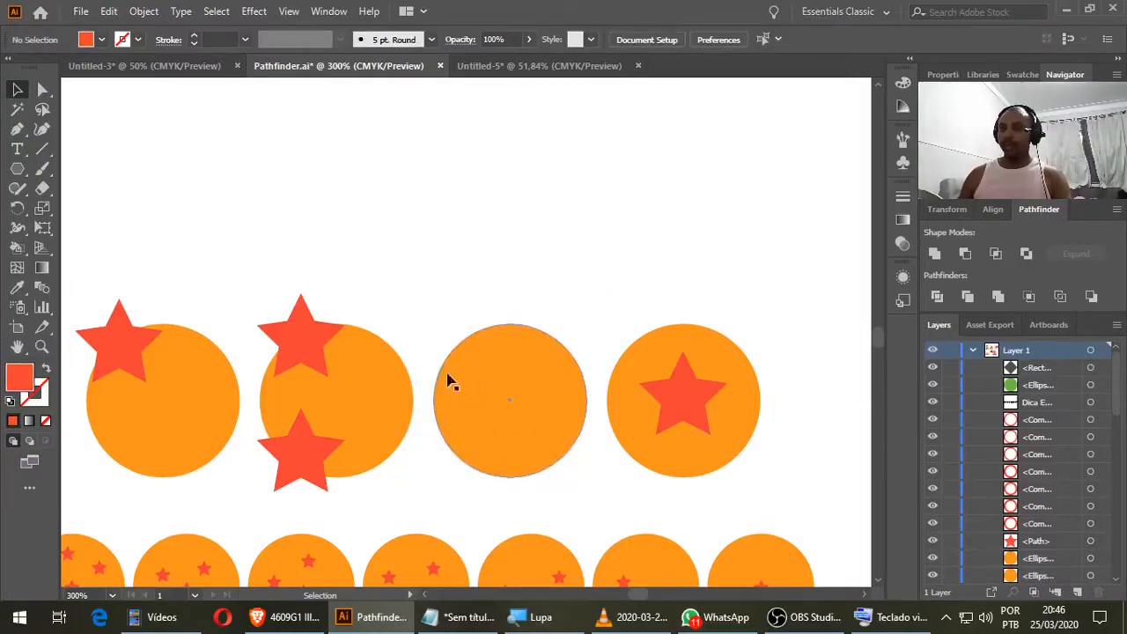
left_click_drag(304, 335, 474, 331)
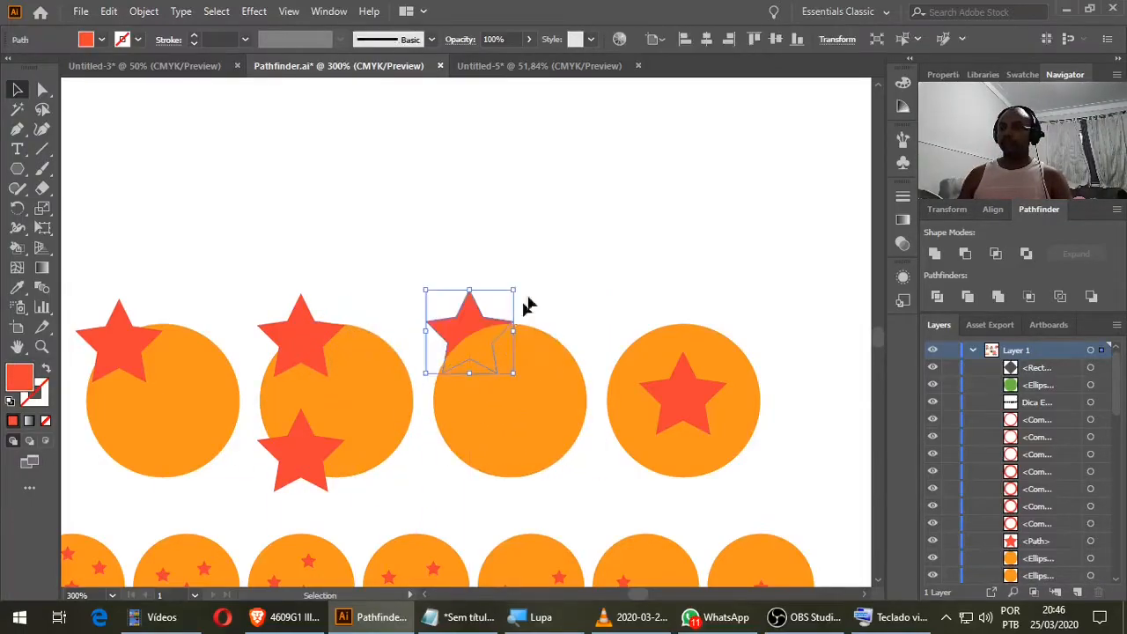
Intersect the third circle with the star behind its upper-left edge, and undo the operation.
left_click(447, 264)
left_click_drag(435, 252, 523, 396)
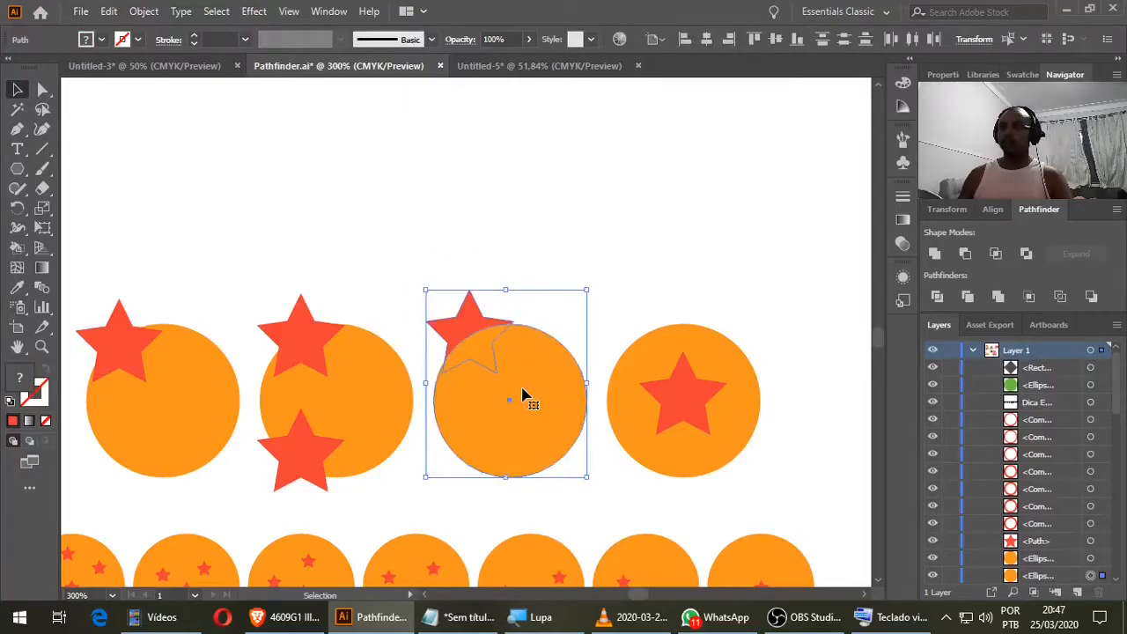
left_click(997, 255)
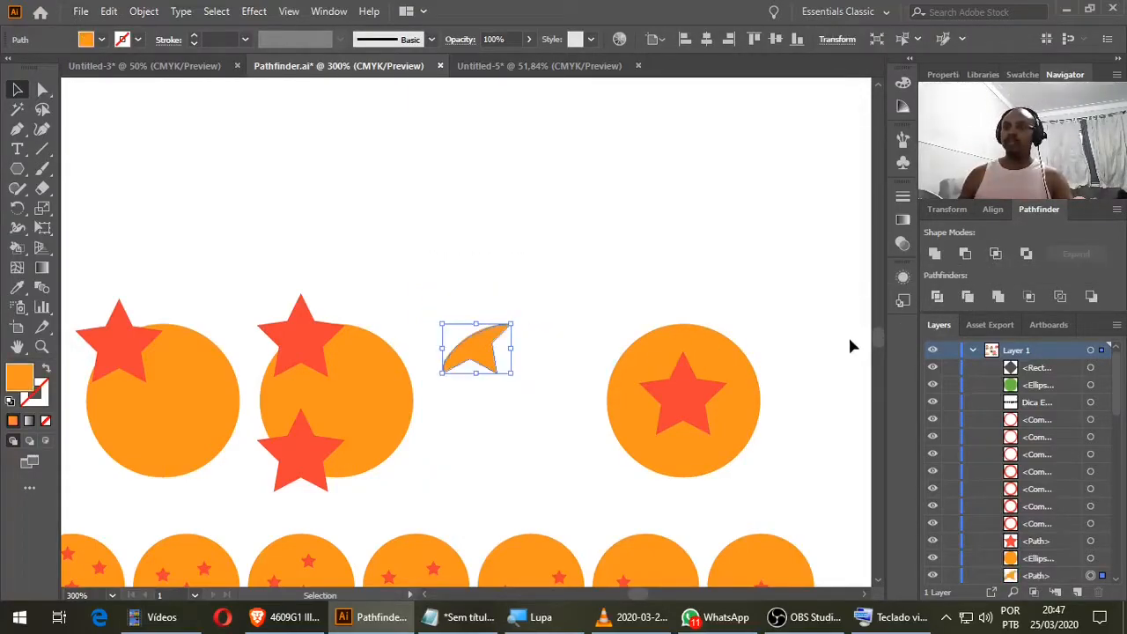
key("ctrl+z")
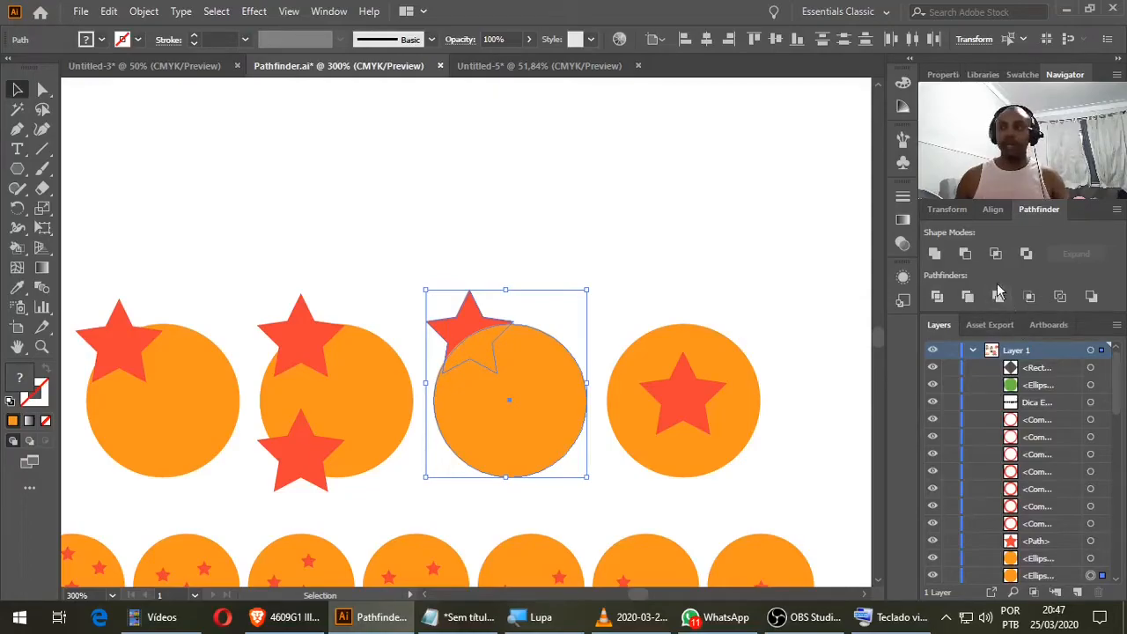
left_click(647, 331)
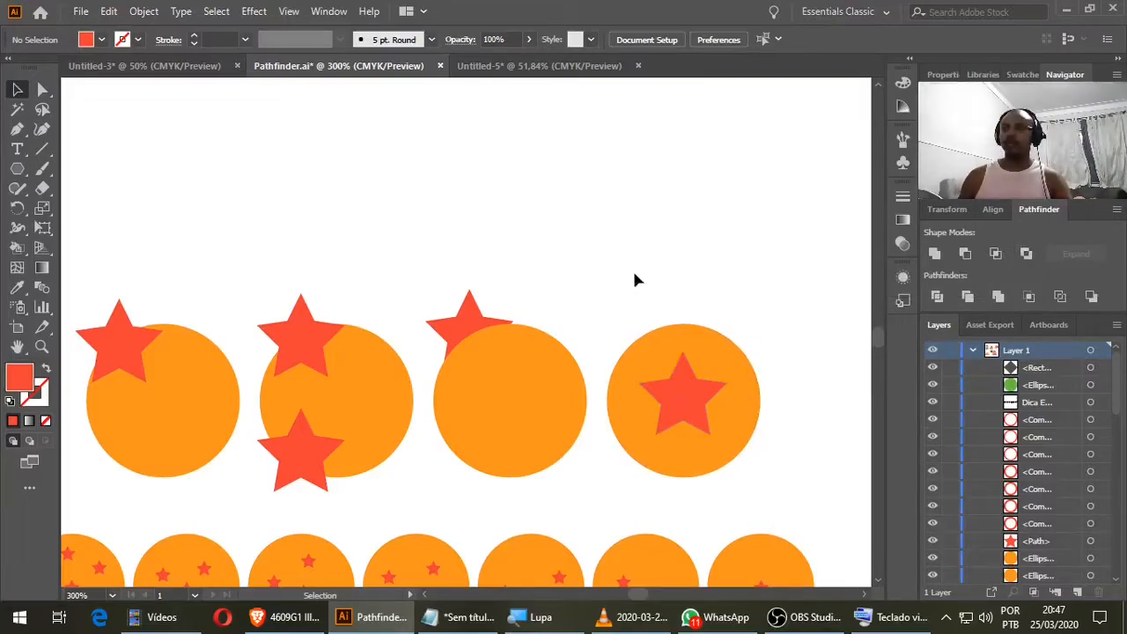
Apply the Exclude shape mode to the fourth circle and its centred star, and undo it.
left_click_drag(635, 273, 775, 467)
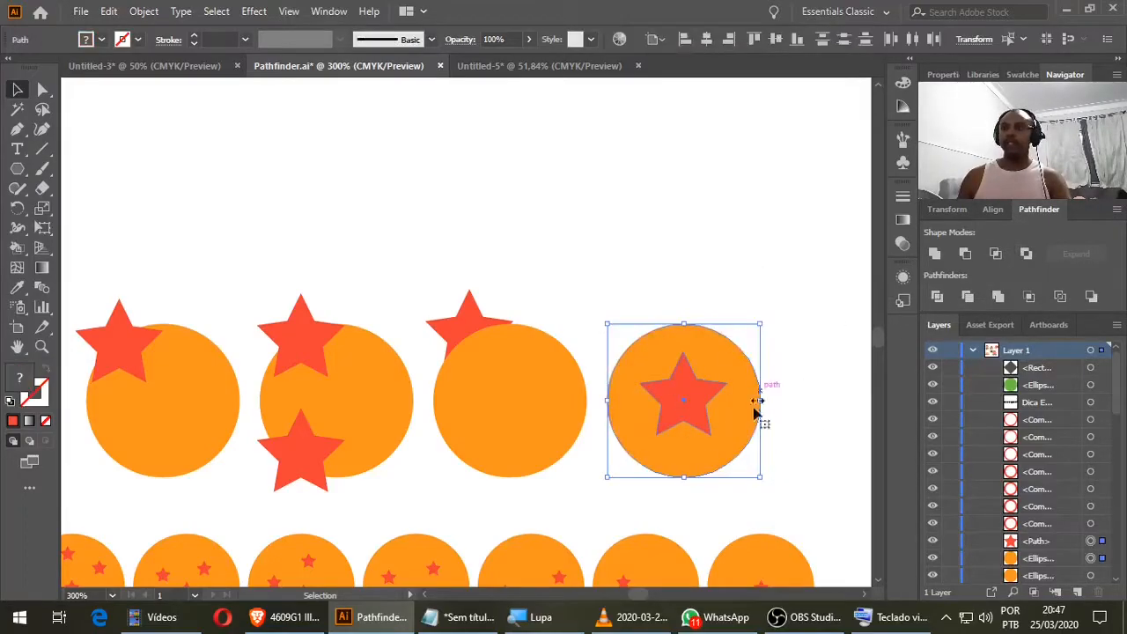
left_click(1026, 253)
left_click(721, 261)
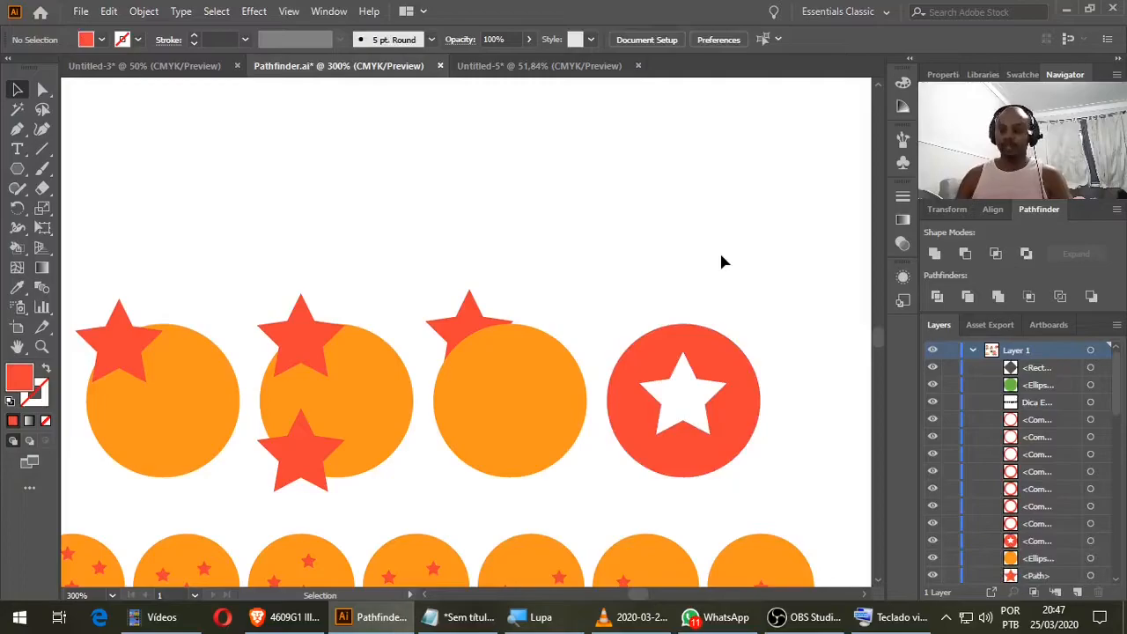
key("ctrl+z")
key("ctrl+z")
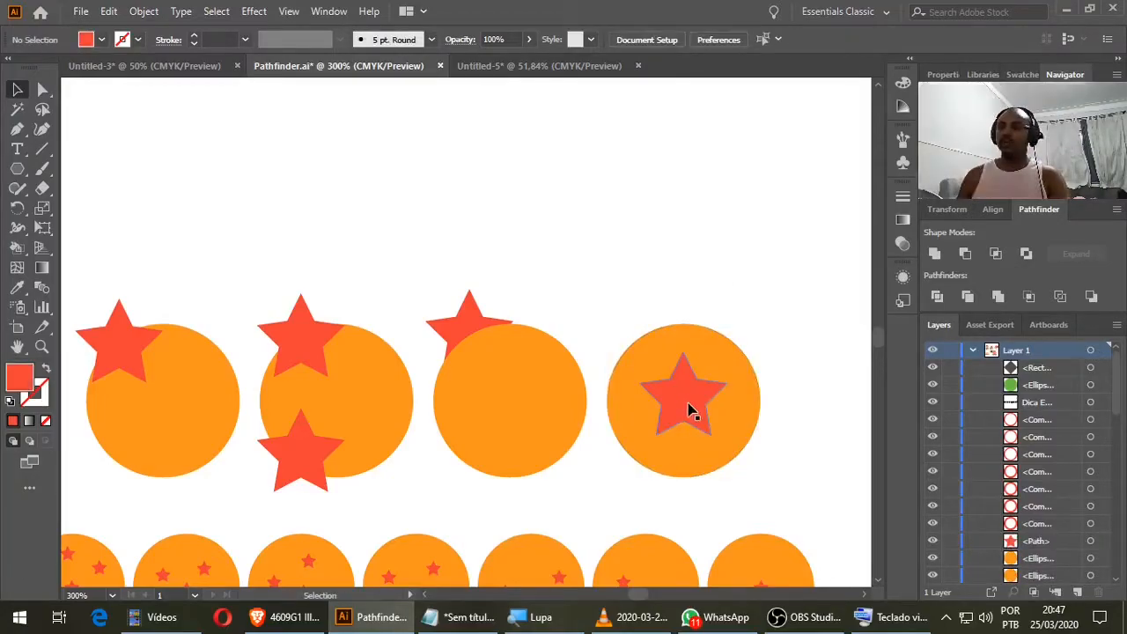
Arrange four stars around the fourth circle's edge and apply the Exclude shape mode to the circle and stars.
left_click_drag(690, 409, 738, 353)
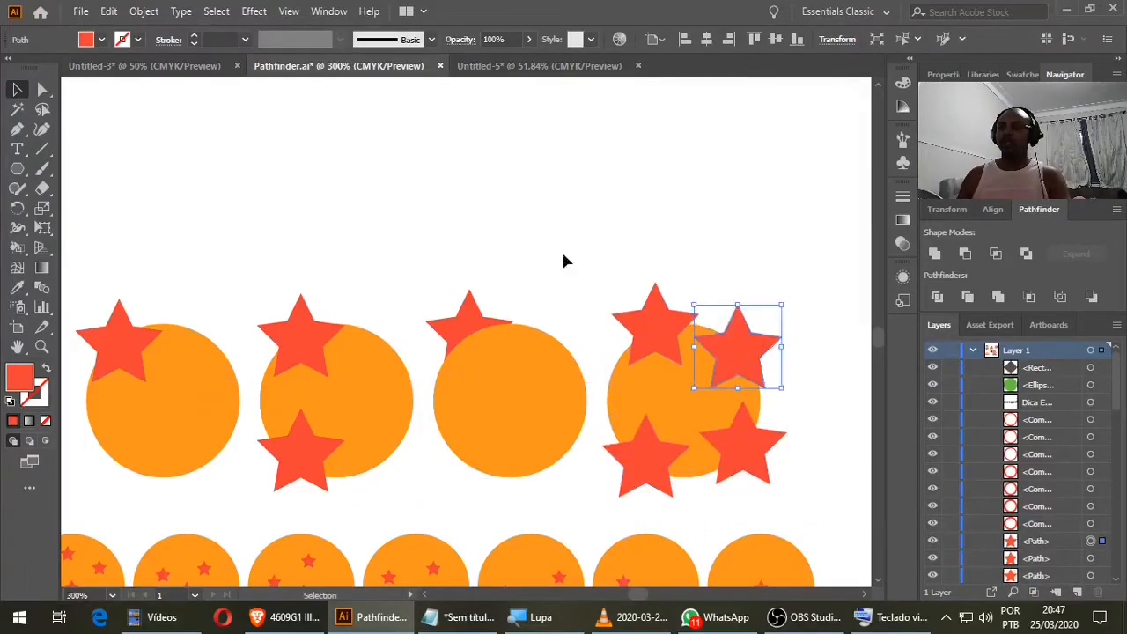
left_click_drag(564, 254, 792, 491)
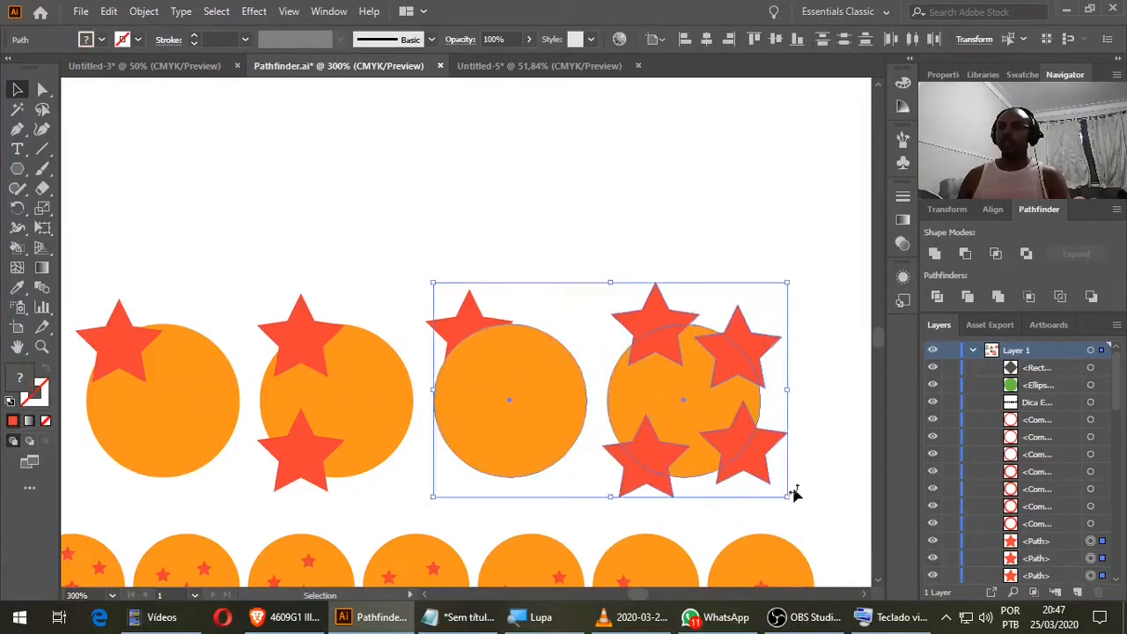
left_click(568, 417, "shift")
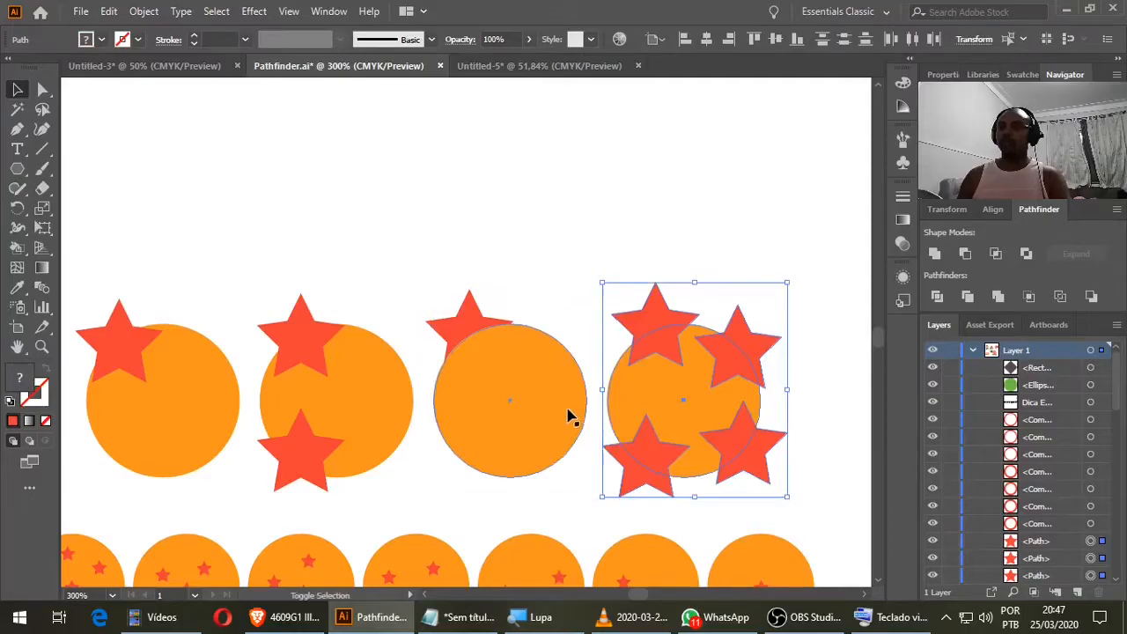
left_click(1027, 253)
left_click(688, 215)
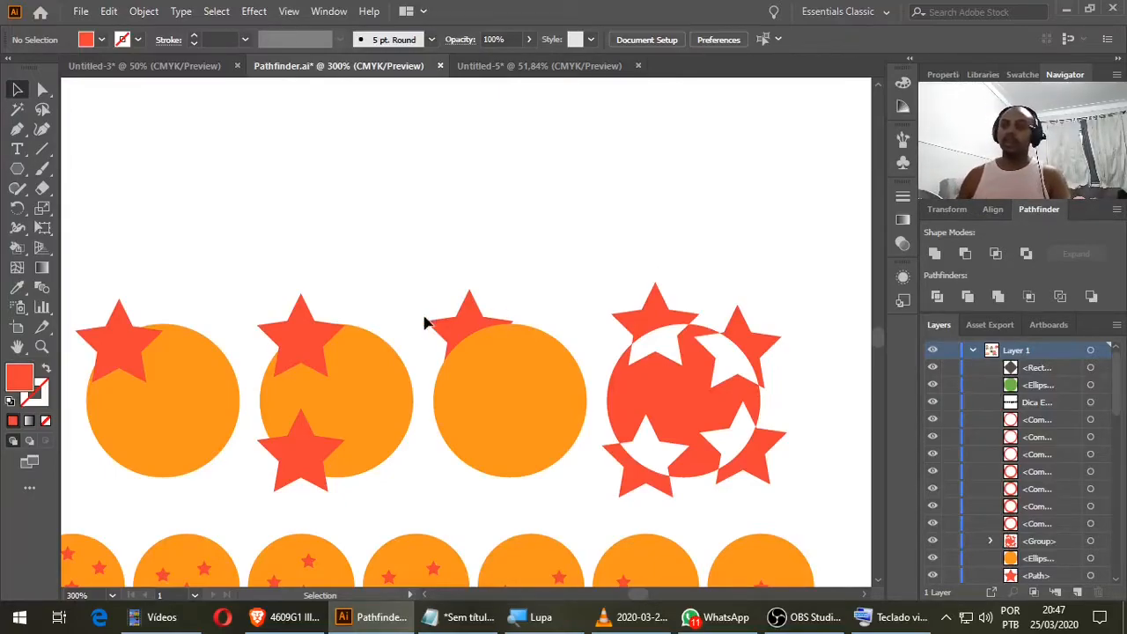
Bring the star at the third circle's upper-left edge to the front.
left_click(468, 331)
right_click(468, 332)
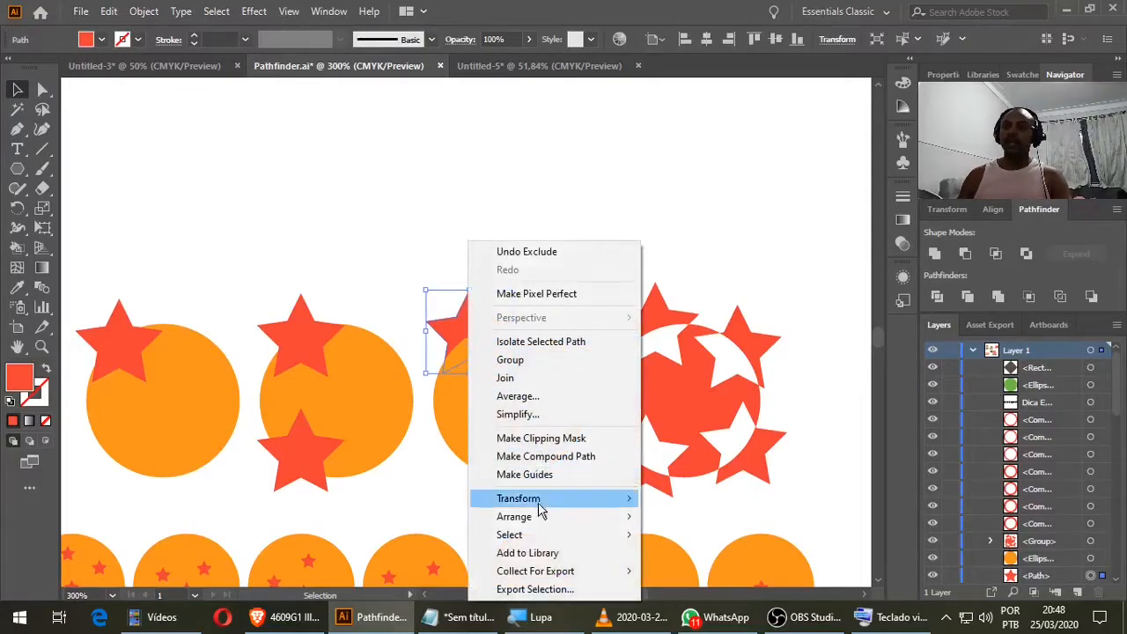
mouse_move(480, 518)
left_click(669, 518)
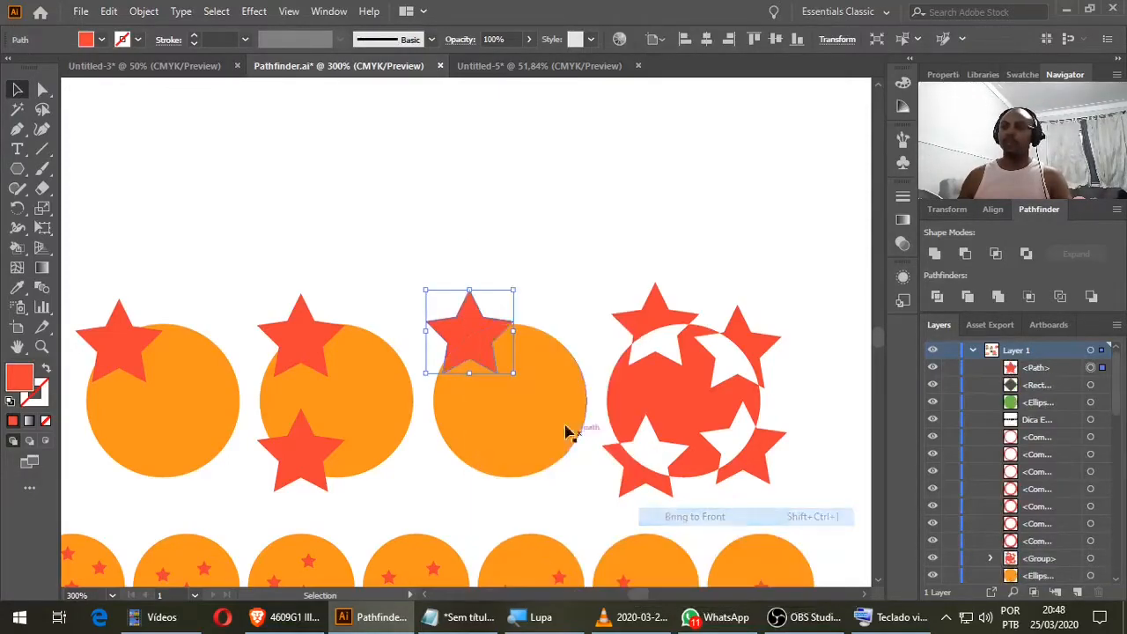
left_click(485, 256)
Try to intersect the third circle with its star and a copy placed at its lower-left edge, and delete the copy.
left_click_drag(466, 344, 473, 465)
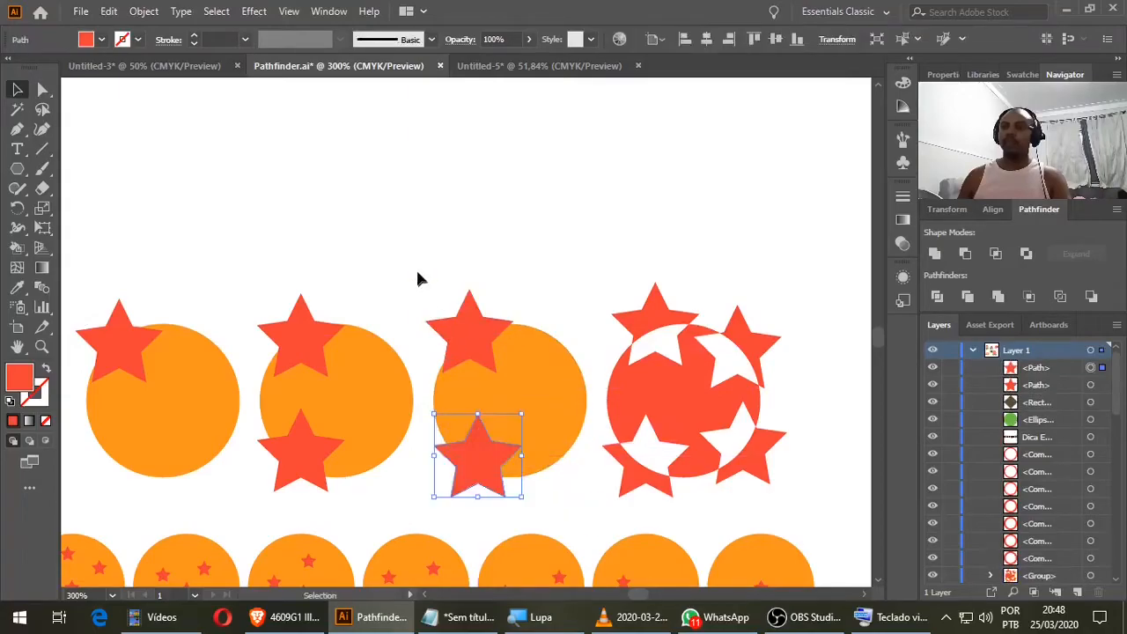
left_click_drag(427, 286, 588, 509)
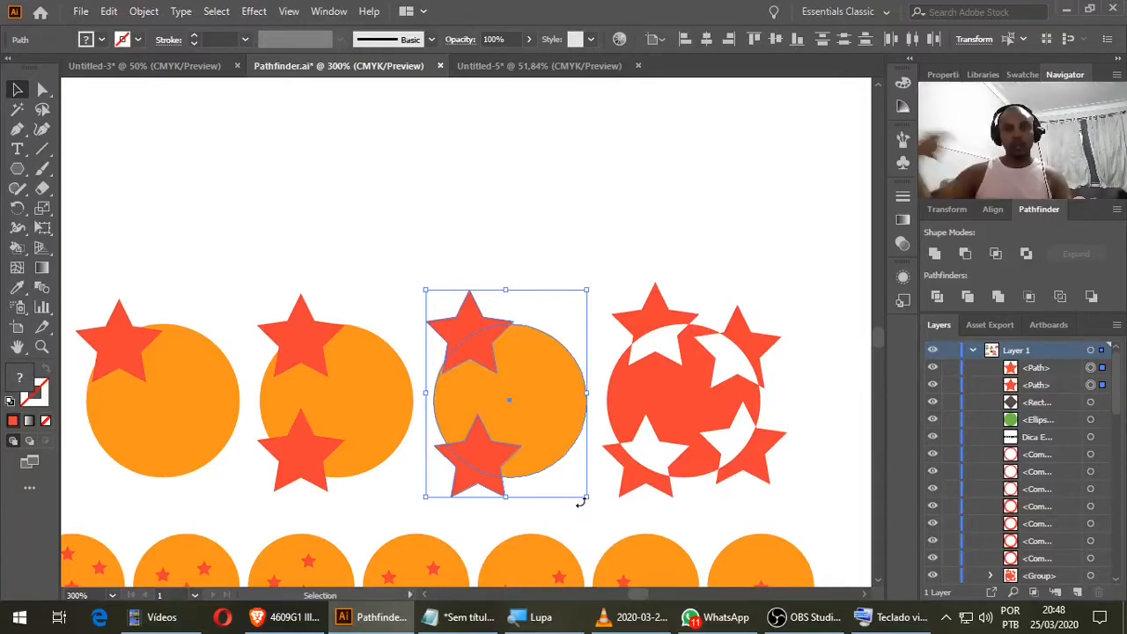
left_click(996, 254)
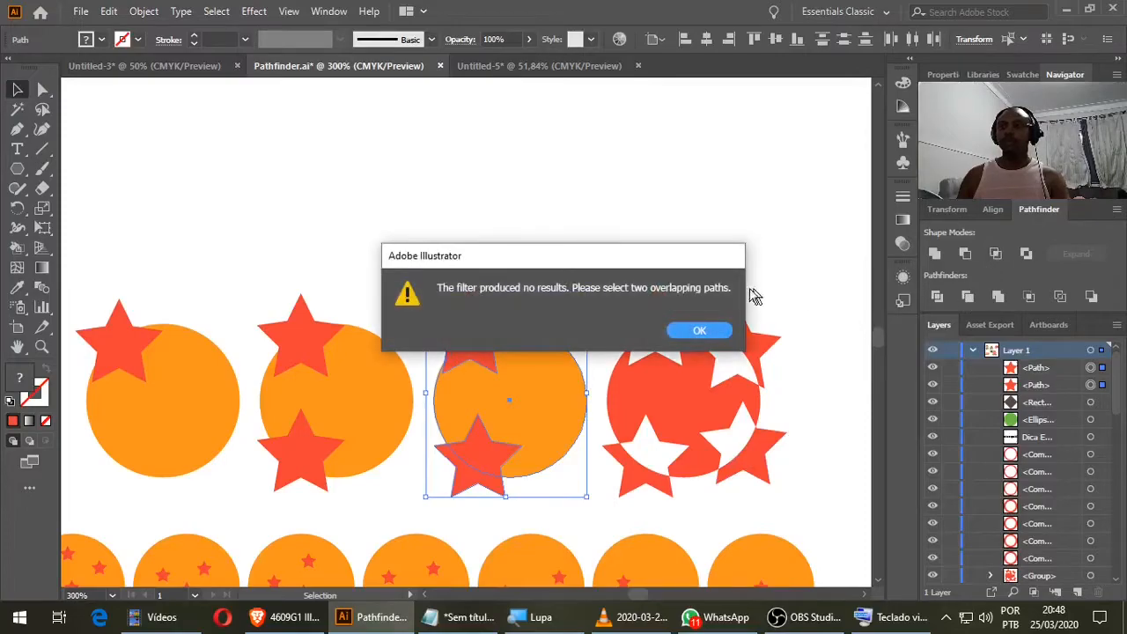
left_click(694, 330)
left_click(617, 249)
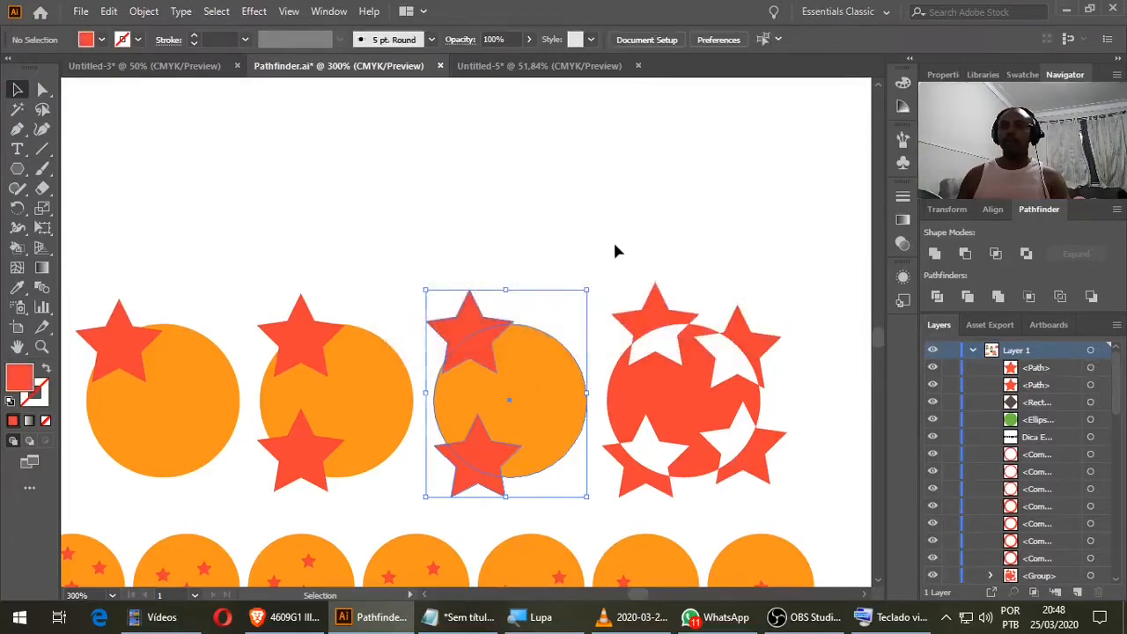
left_click(467, 471)
key("Delete")
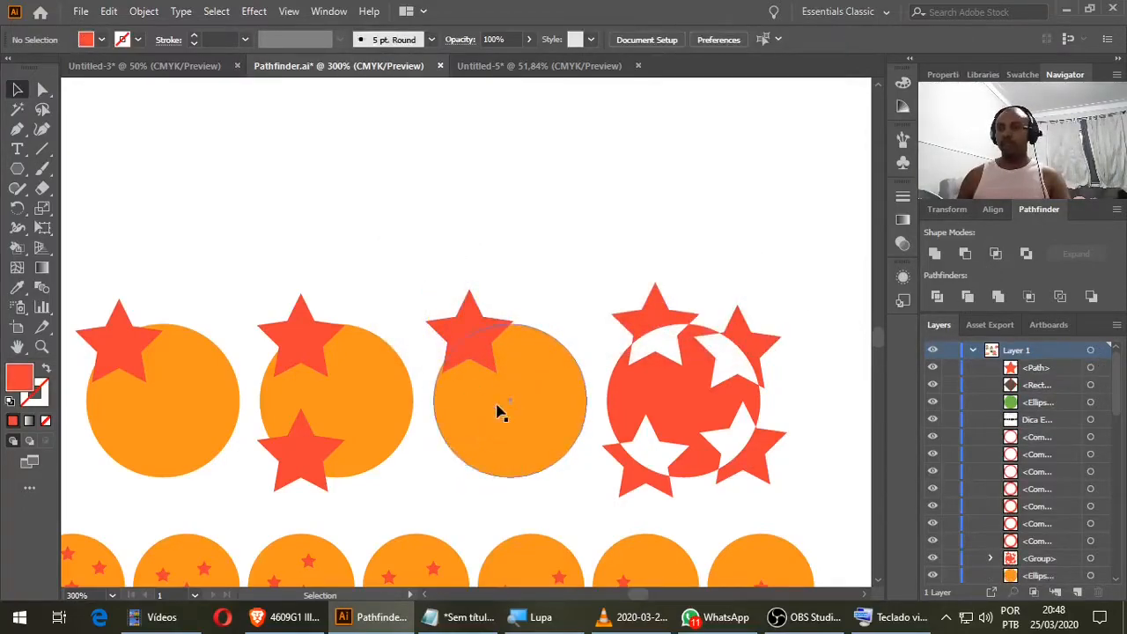
Intersect two overlapping star copies placed above the third circle, and delete the resulting shape.
left_click_drag(469, 328, 450, 203)
left_click_drag(376, 151, 508, 232)
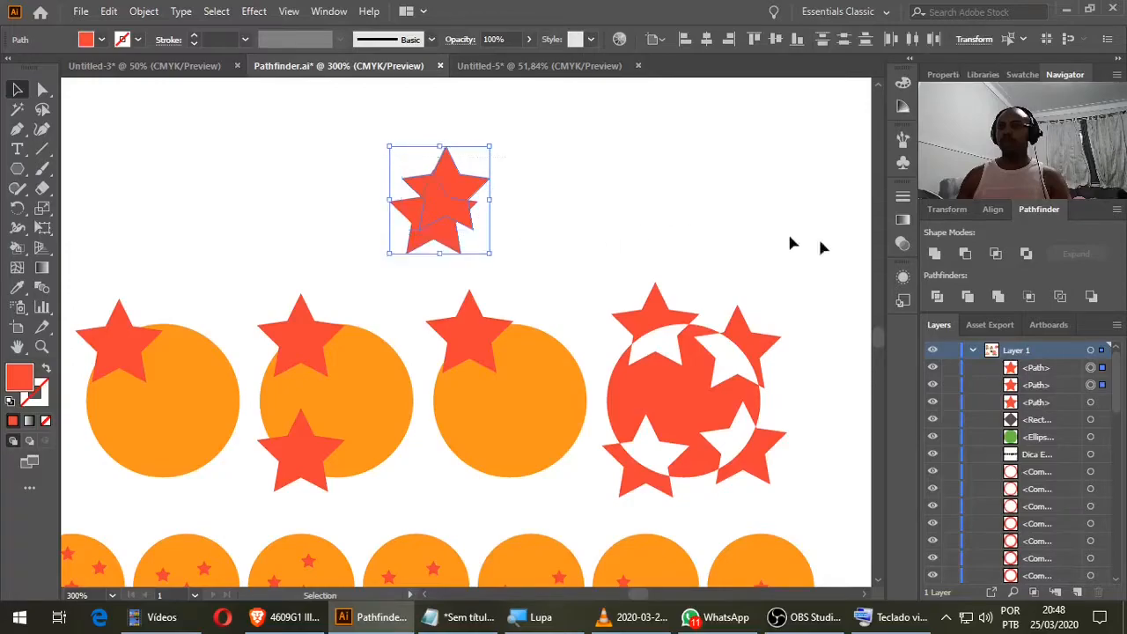
left_click(995, 254)
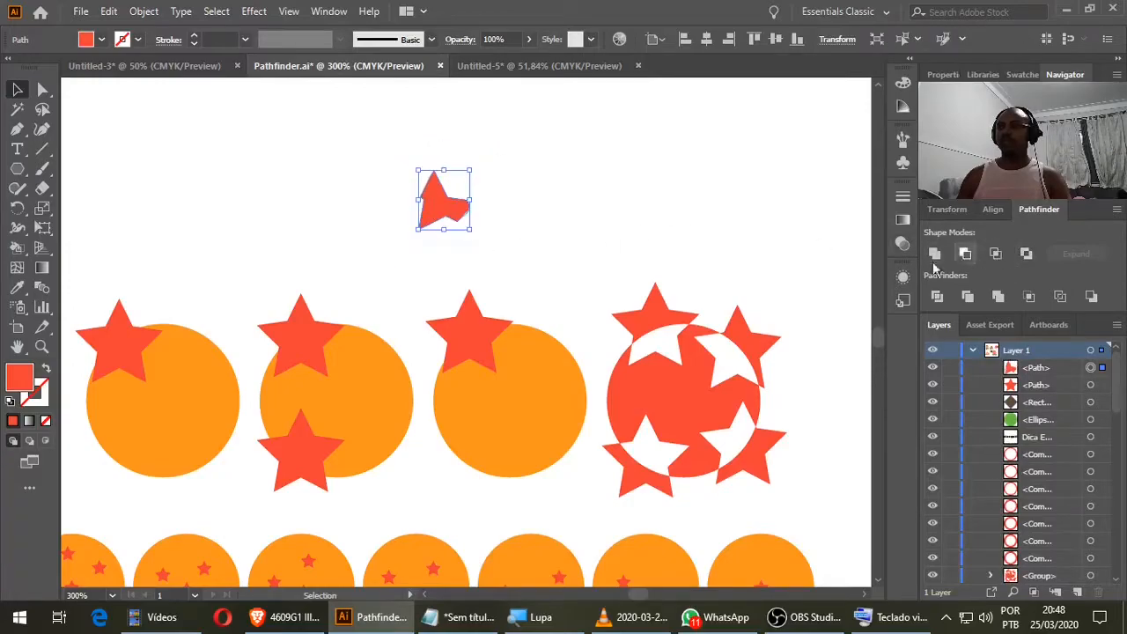
left_click(588, 211)
left_click(432, 206)
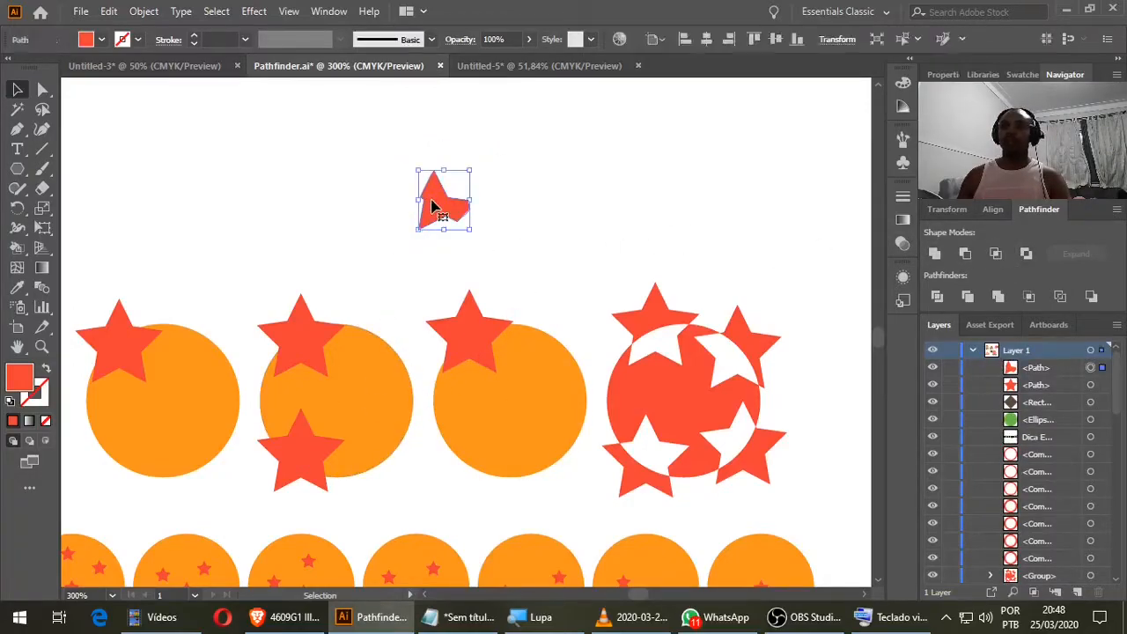
key("Delete")
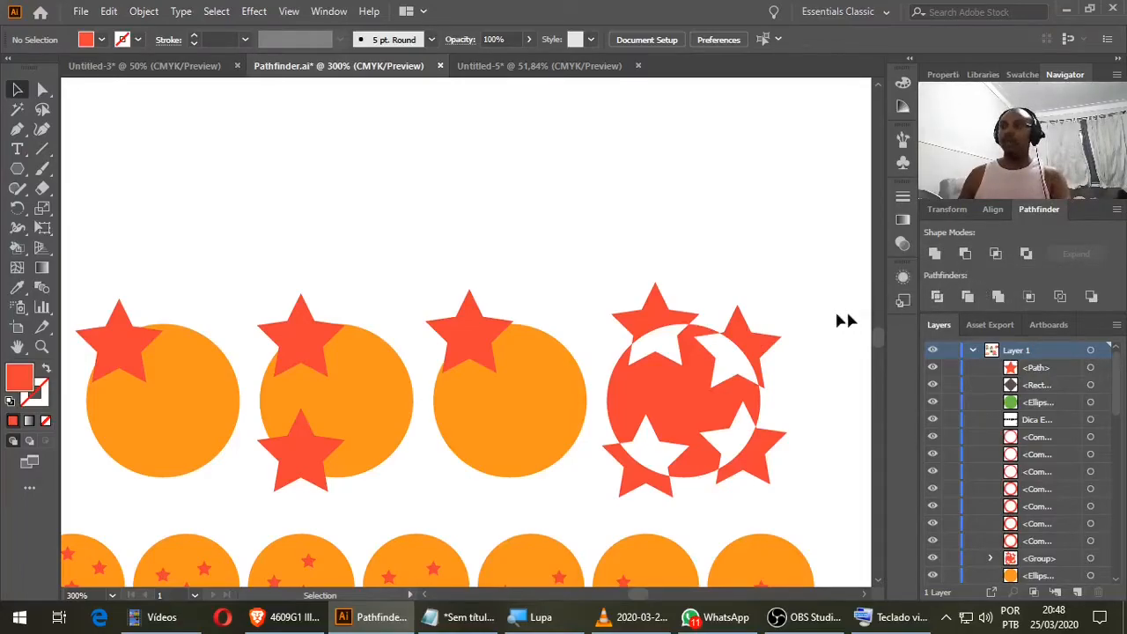
Select all the red and green shapes of the temple above the Menos Frente / Minus Front label.
scroll(407, 292, "down", 2)
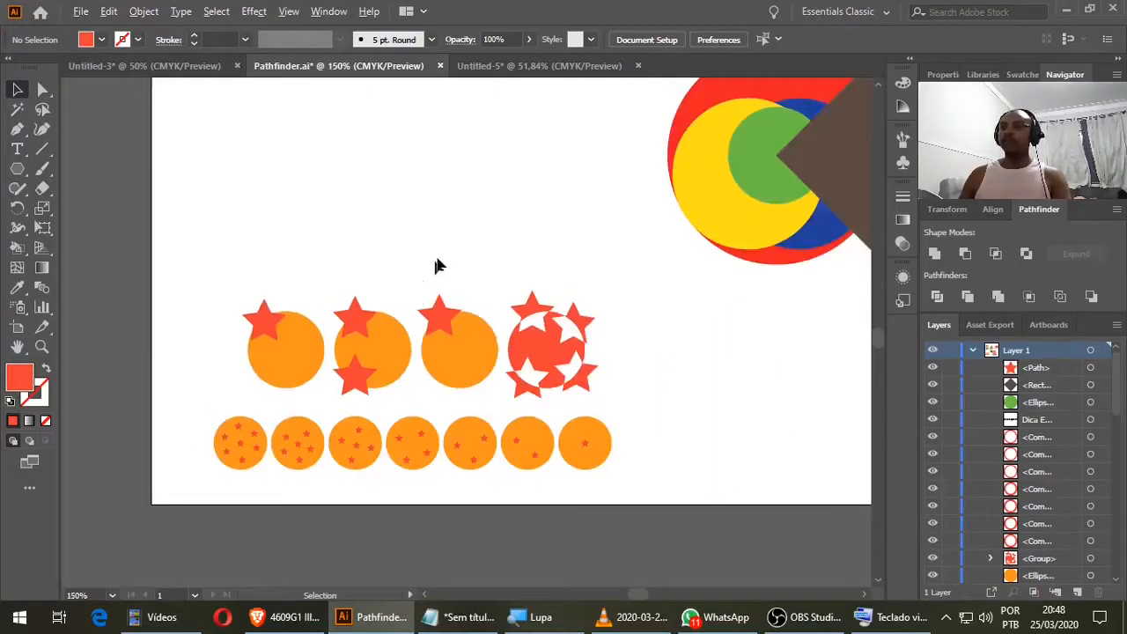
scroll(476, 220, "down", 1)
left_click_drag(546, 169, 387, 375)
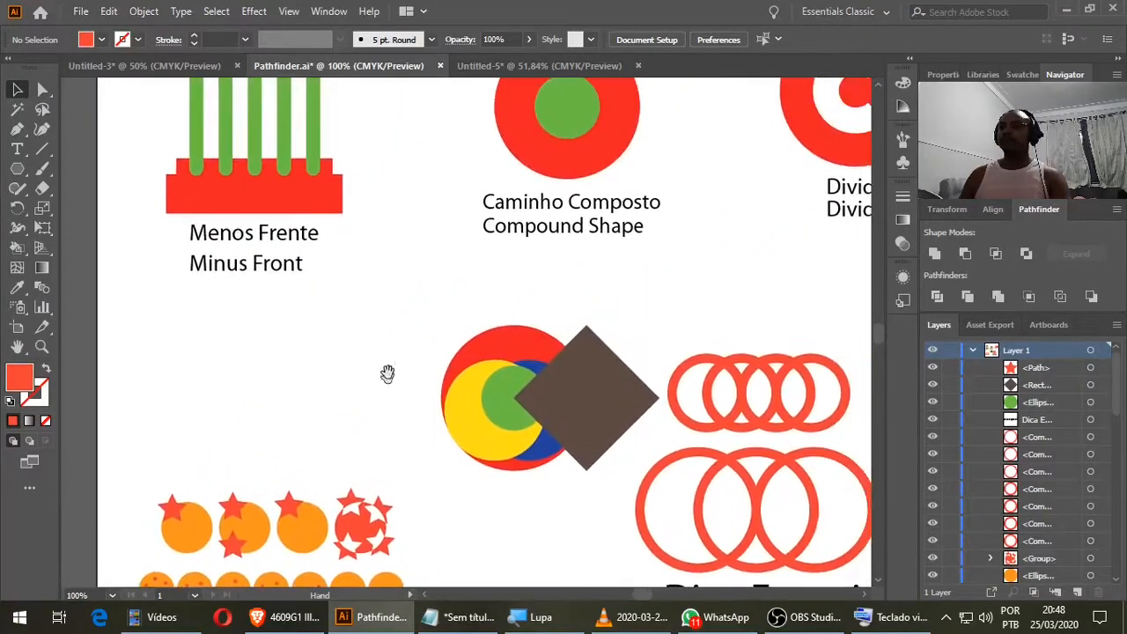
left_click_drag(428, 293, 327, 344)
scroll(314, 375, "down", 1)
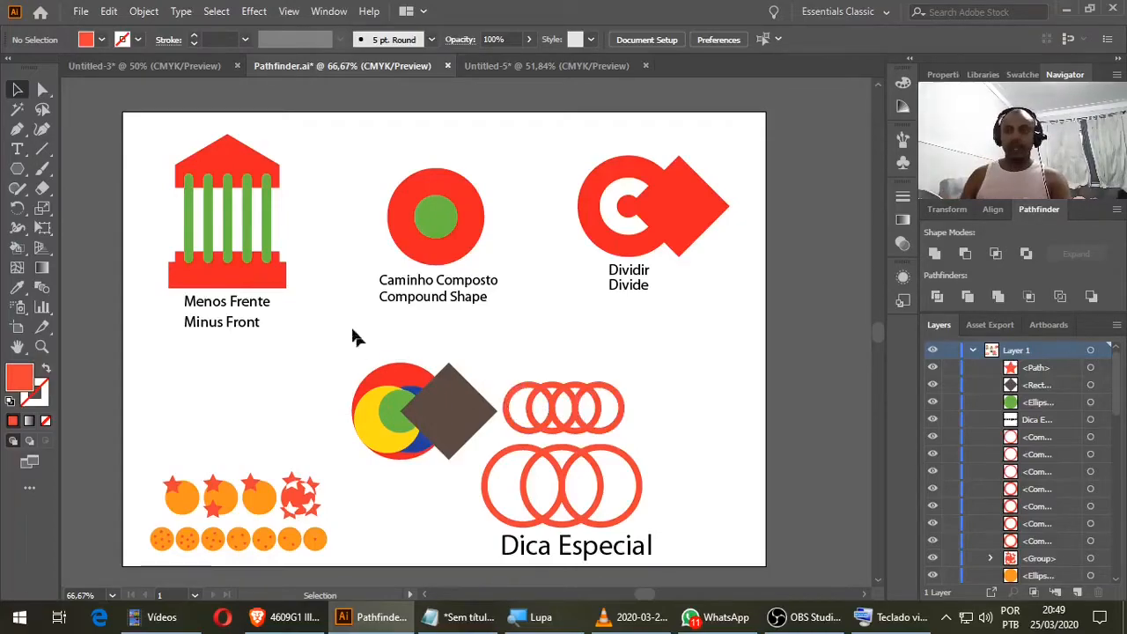
scroll(181, 232, "up", 2)
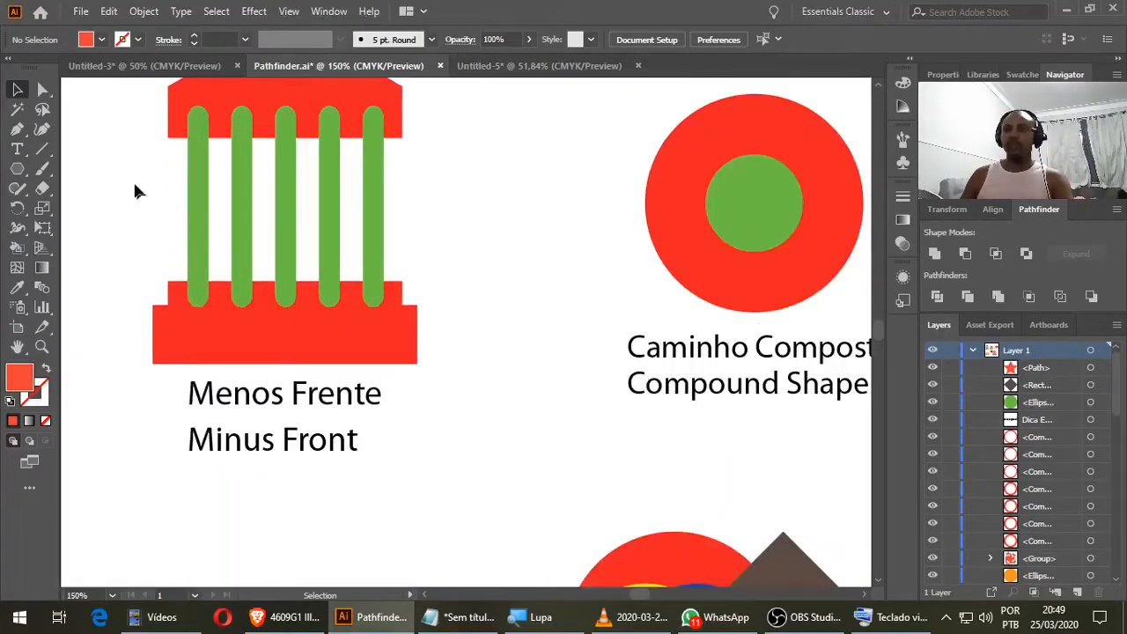
scroll(135, 191, "up", 2)
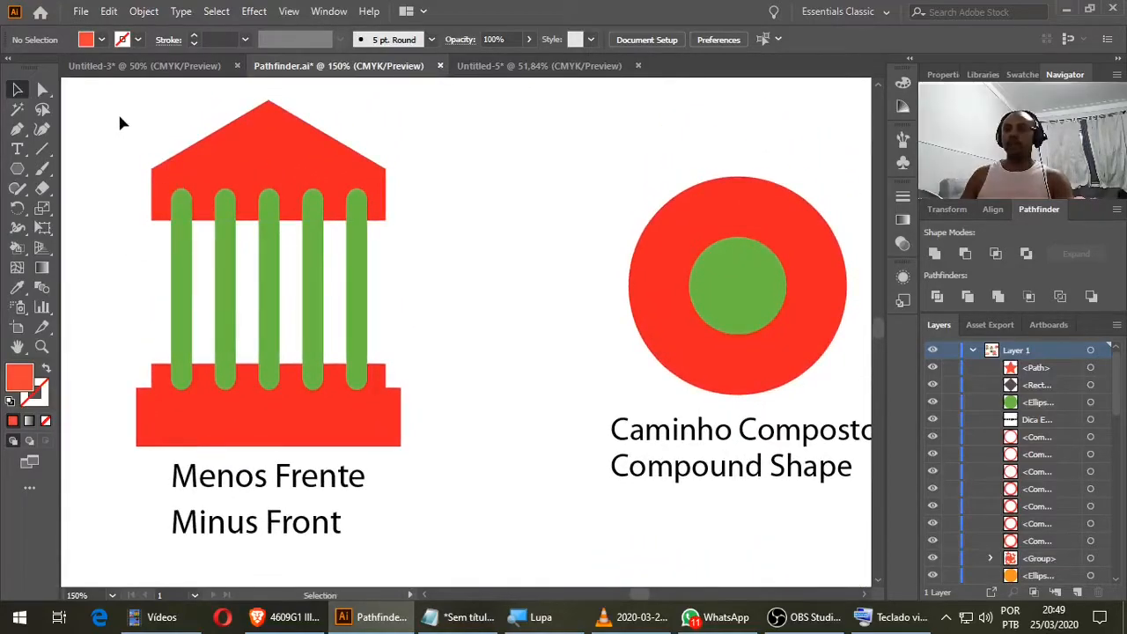
left_click_drag(120, 124, 444, 449)
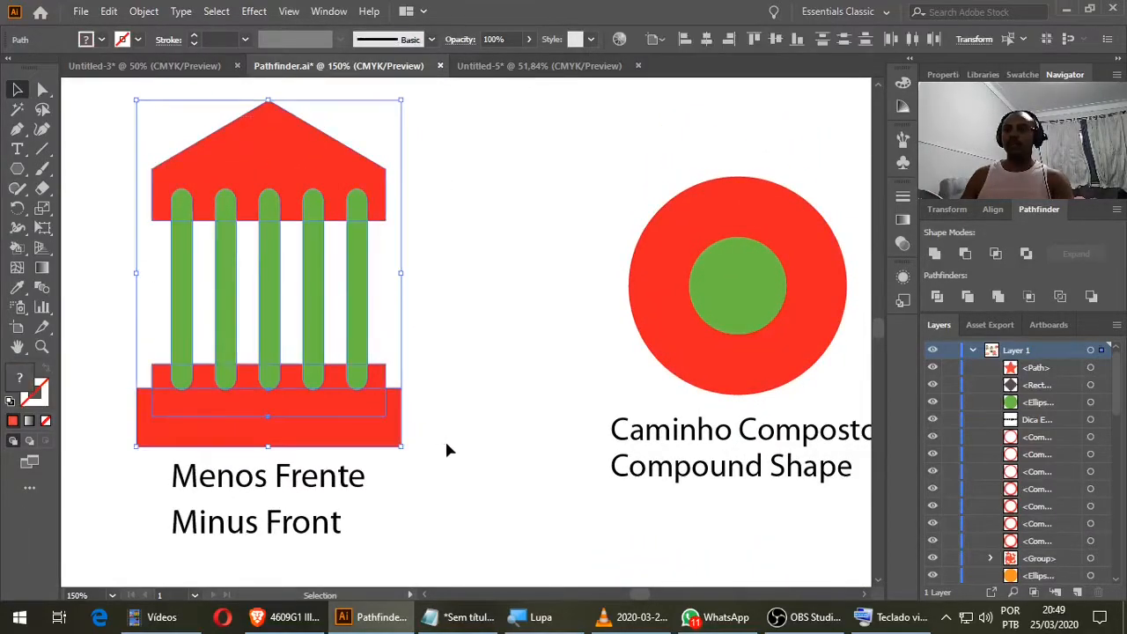
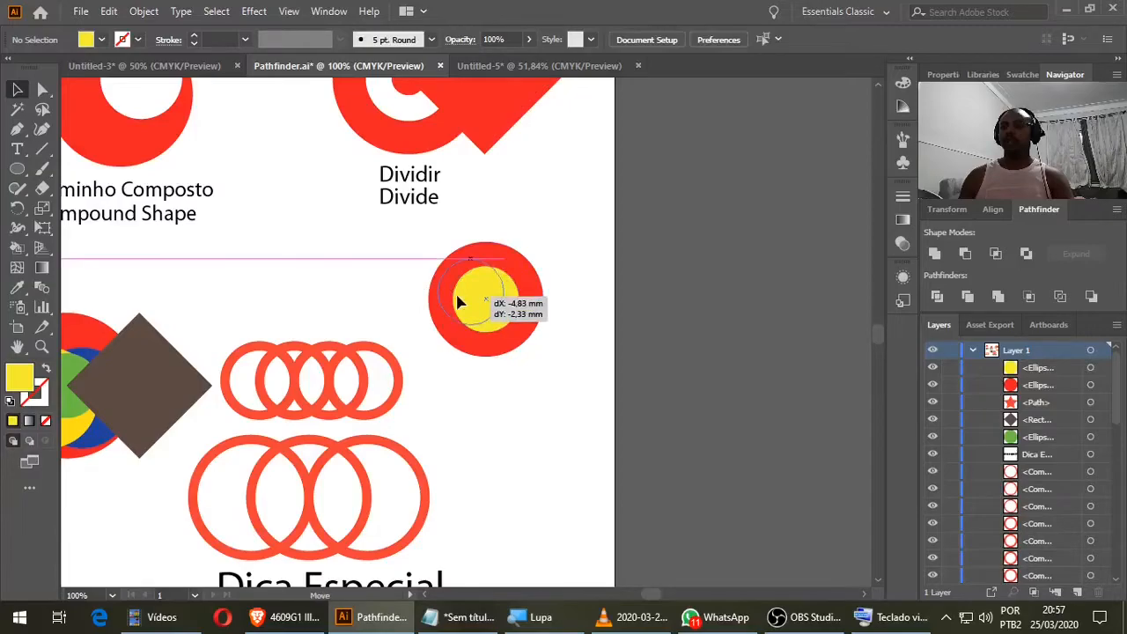
Try to apply the Minus Back pathfinder to the red circle and the yellow circle lying fully inside it.
left_click(533, 430)
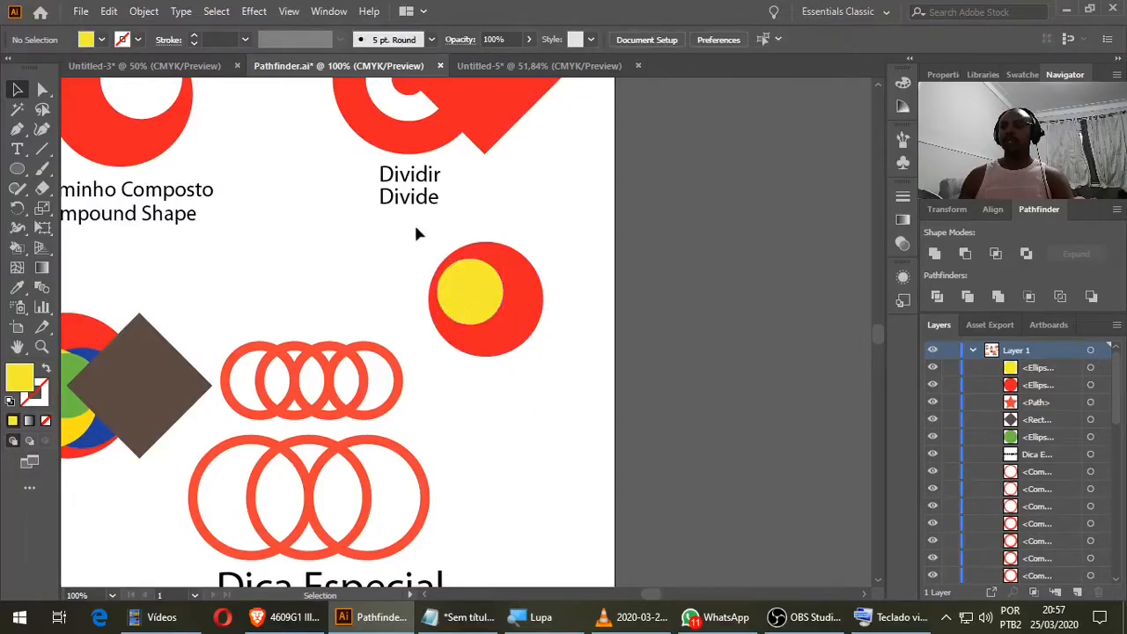
left_click_drag(425, 230, 580, 362)
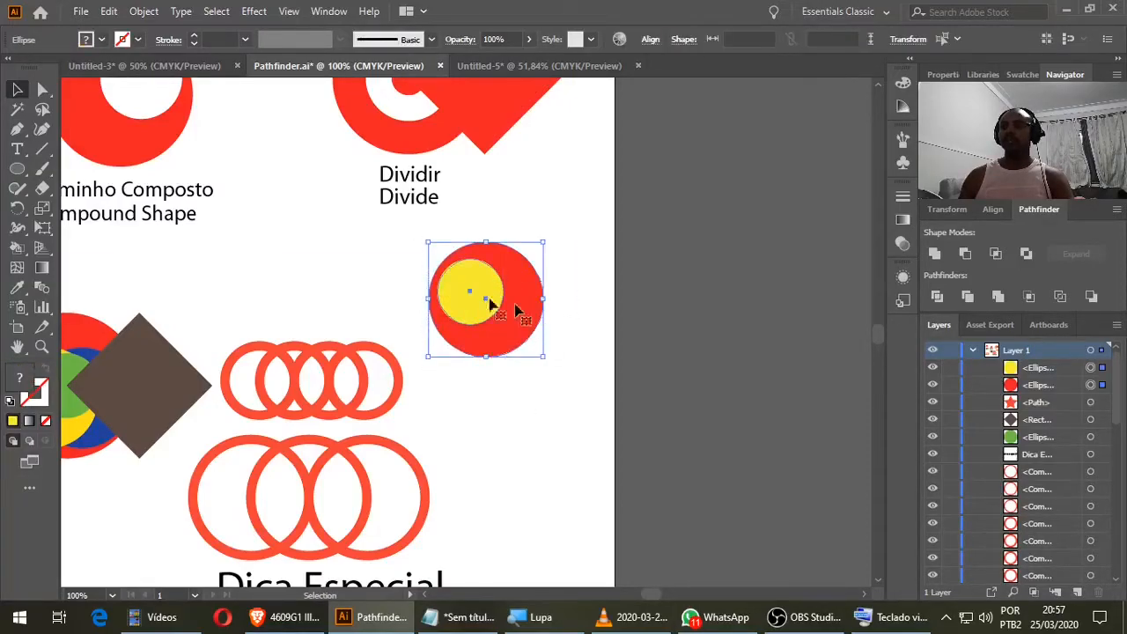
left_click(1092, 300)
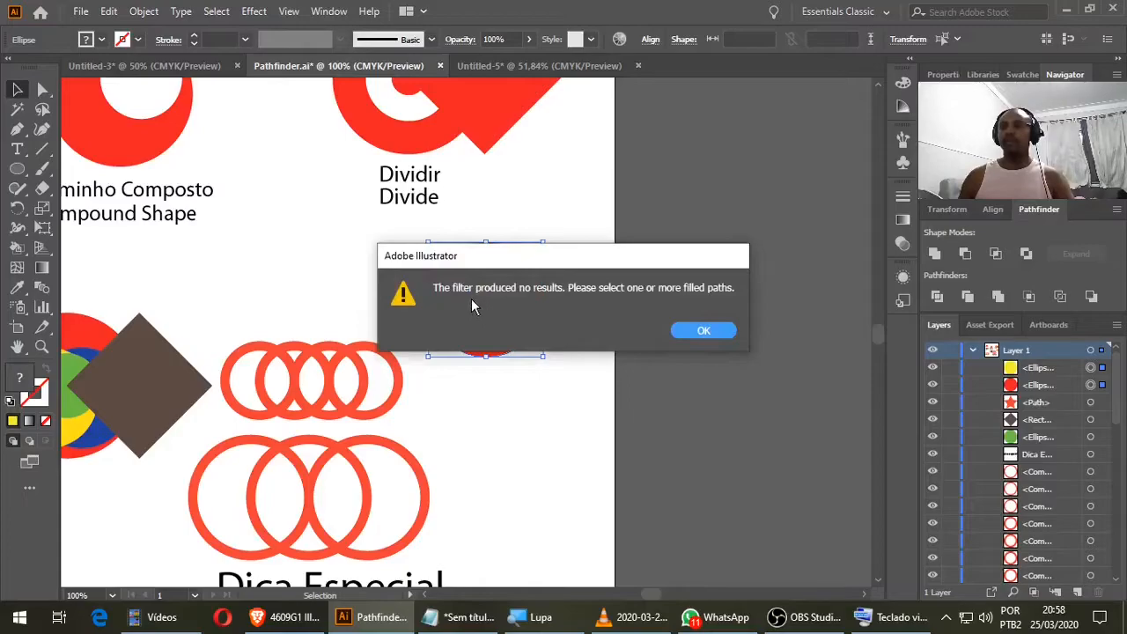
left_click(709, 333)
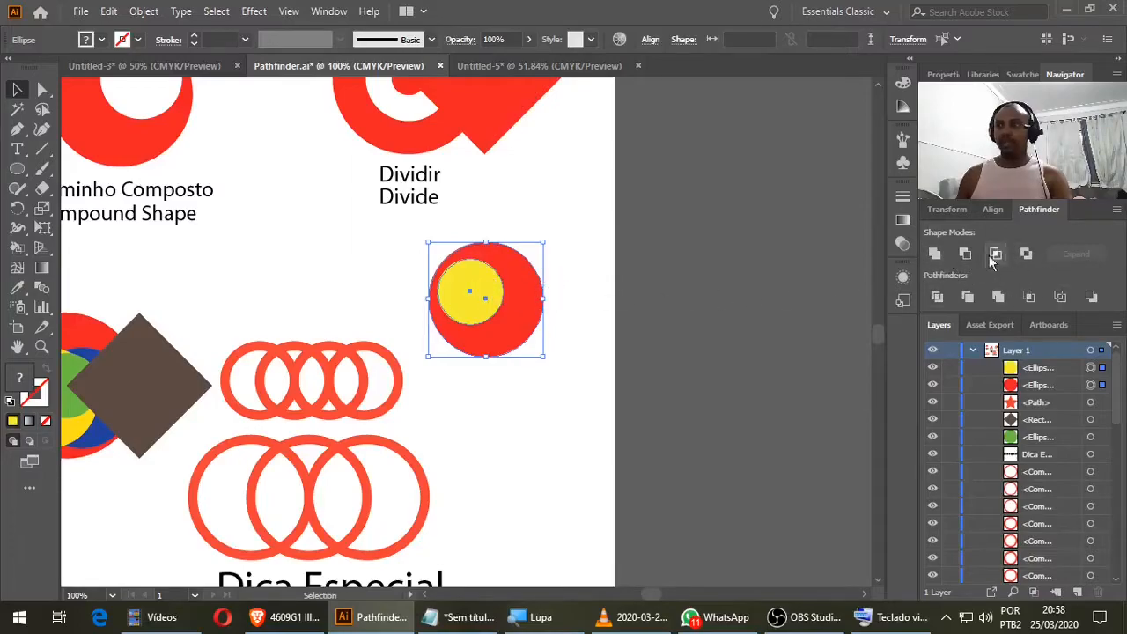
left_click(593, 353)
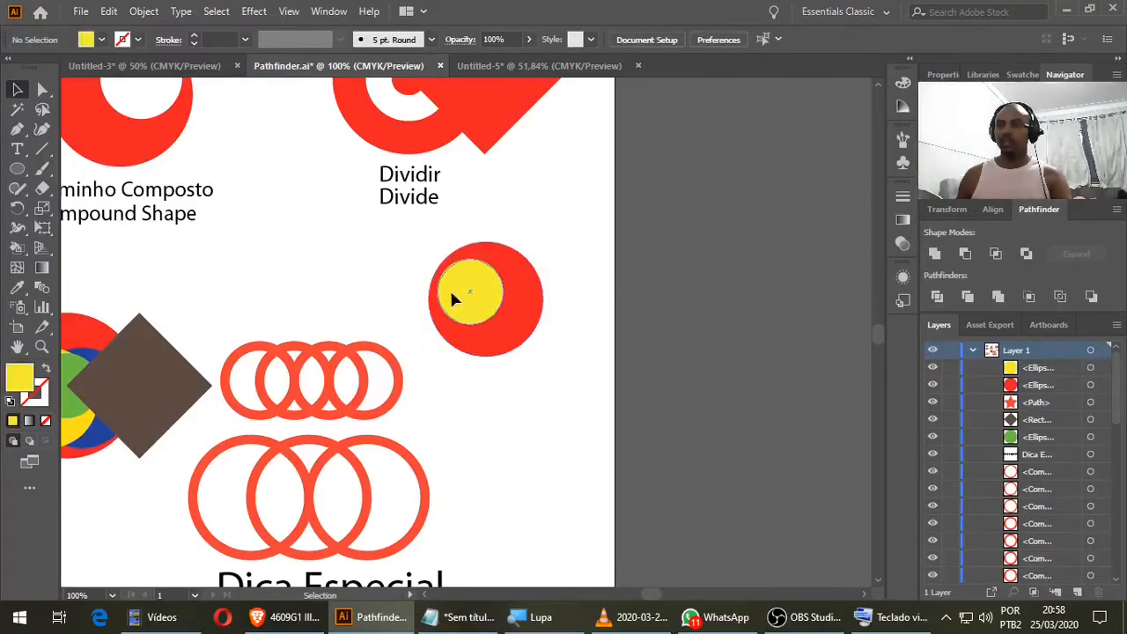
Move the yellow circle across the red circle's upper-left edge, apply Minus Back to both, and undo the operation.
left_click_drag(451, 299, 435, 290)
left_click_drag(416, 233, 592, 362)
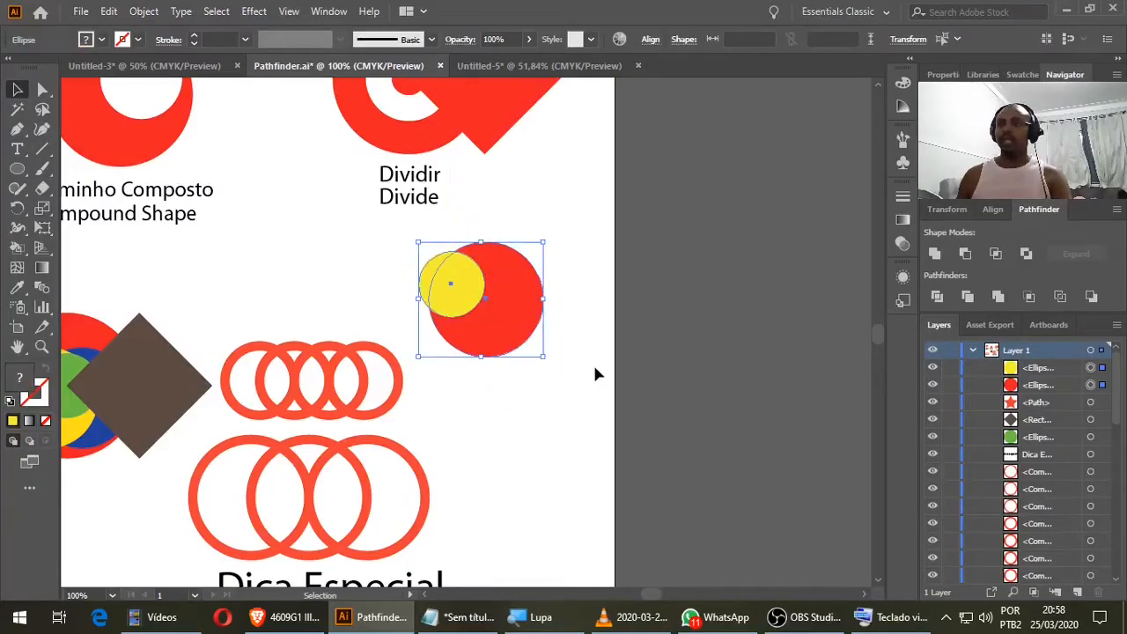
left_click(1092, 297)
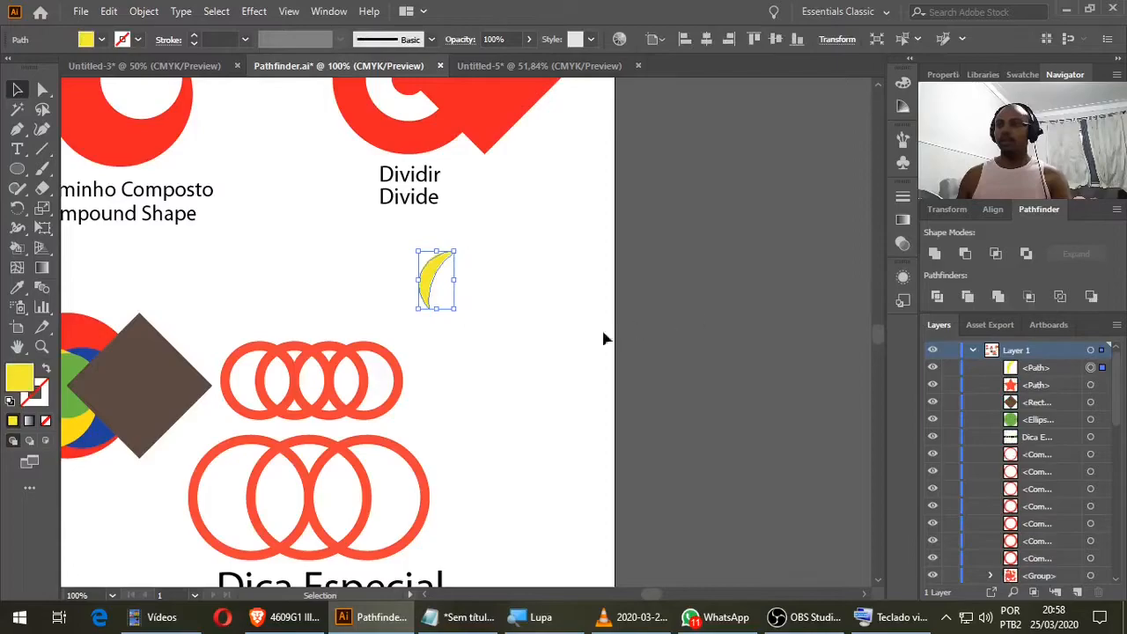
key("ctrl+z")
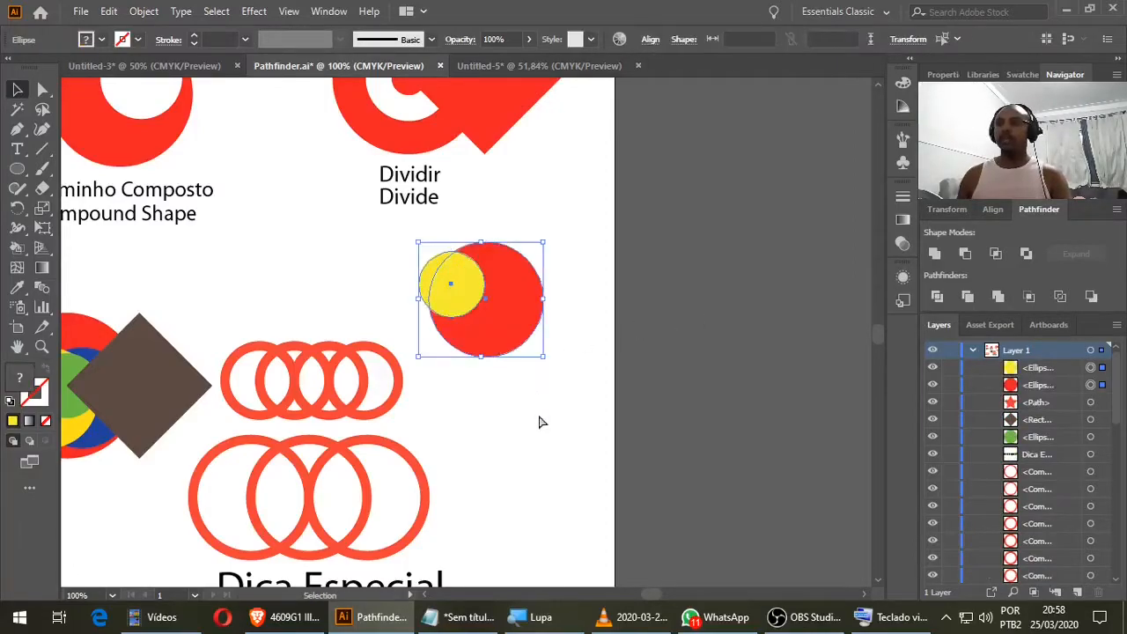
Move the yellow circle back fully inside the red circle, towards its upper-left edge.
left_click(520, 407)
left_click_drag(453, 283, 478, 293)
left_click_drag(428, 227, 561, 369)
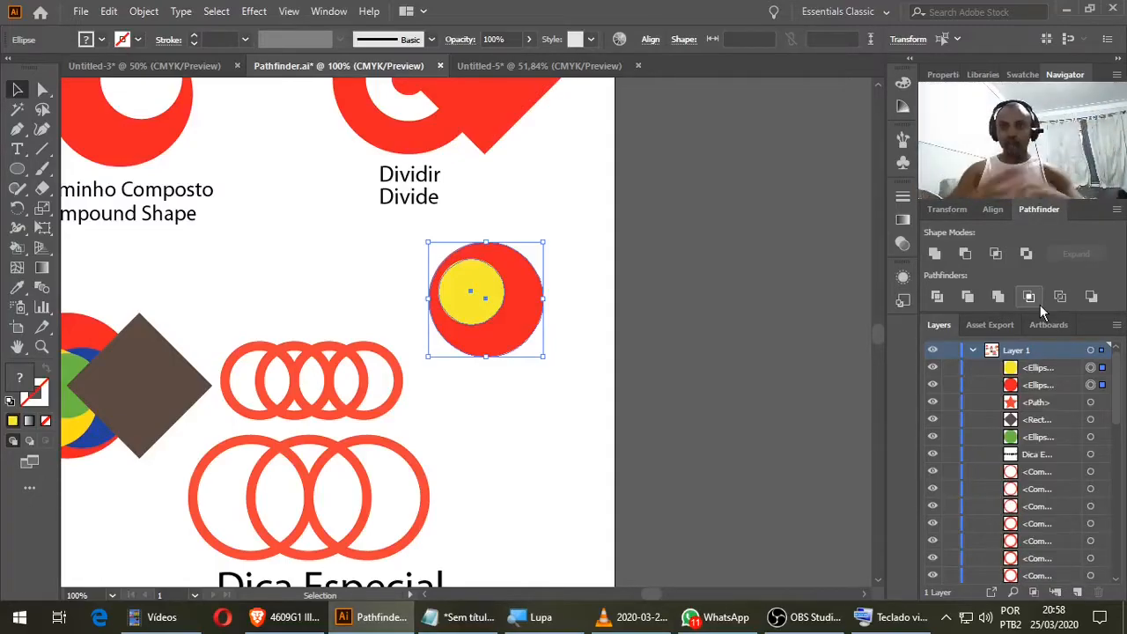
left_click(458, 404)
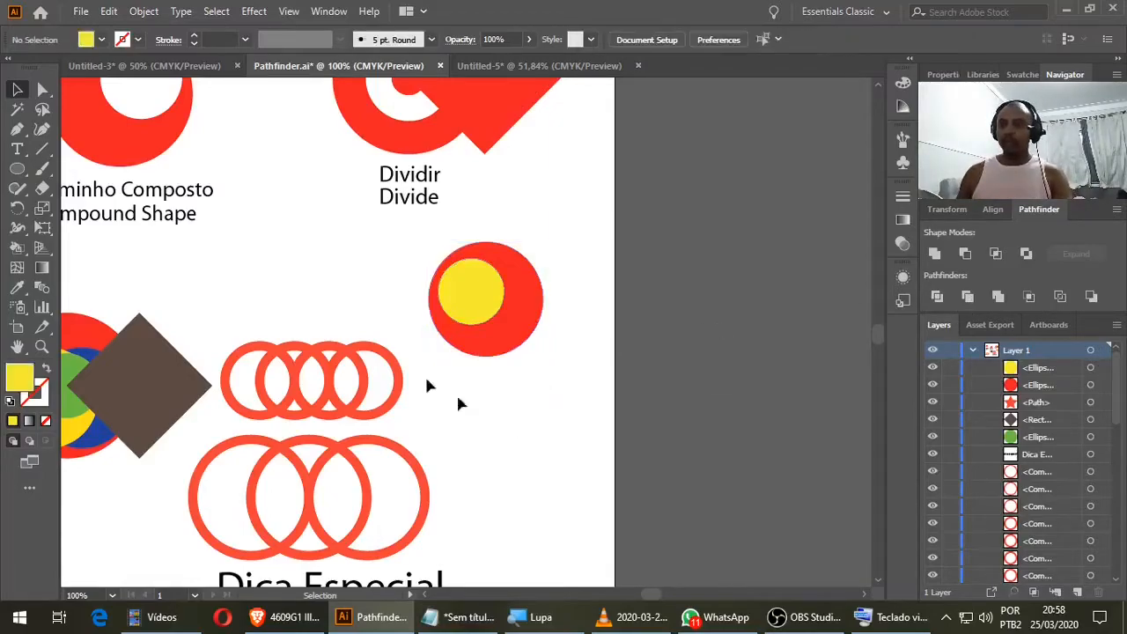
Centre the yellow circle in the red circle and place a copy of the pair below the original.
left_click_drag(334, 283, 408, 284)
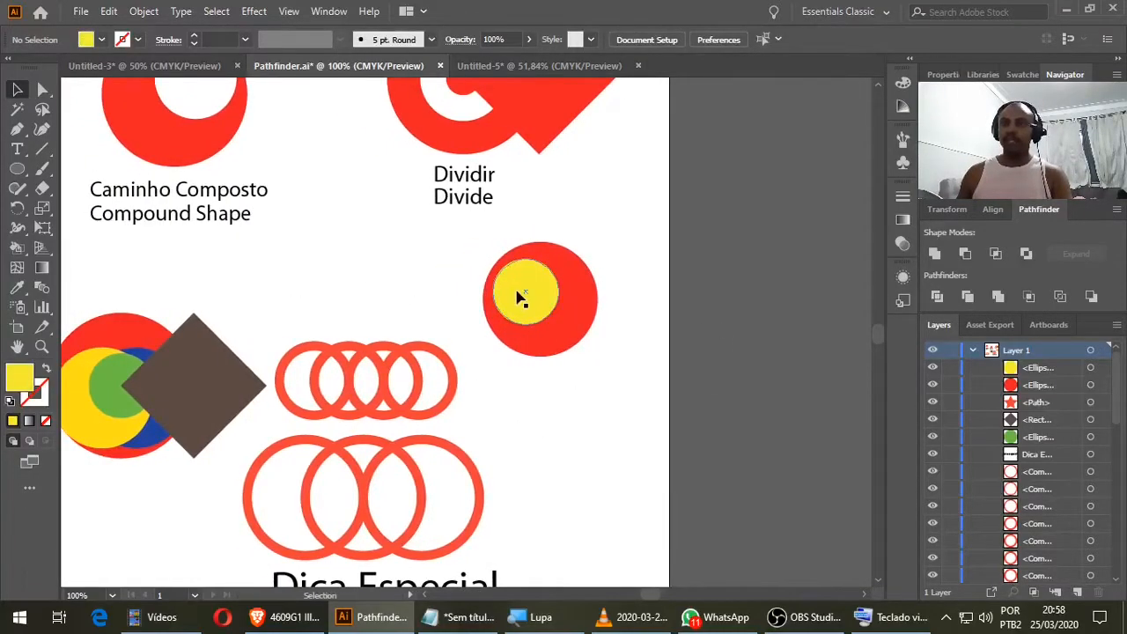
left_click_drag(519, 301, 599, 434)
left_click(573, 312, "shift")
left_click(648, 344)
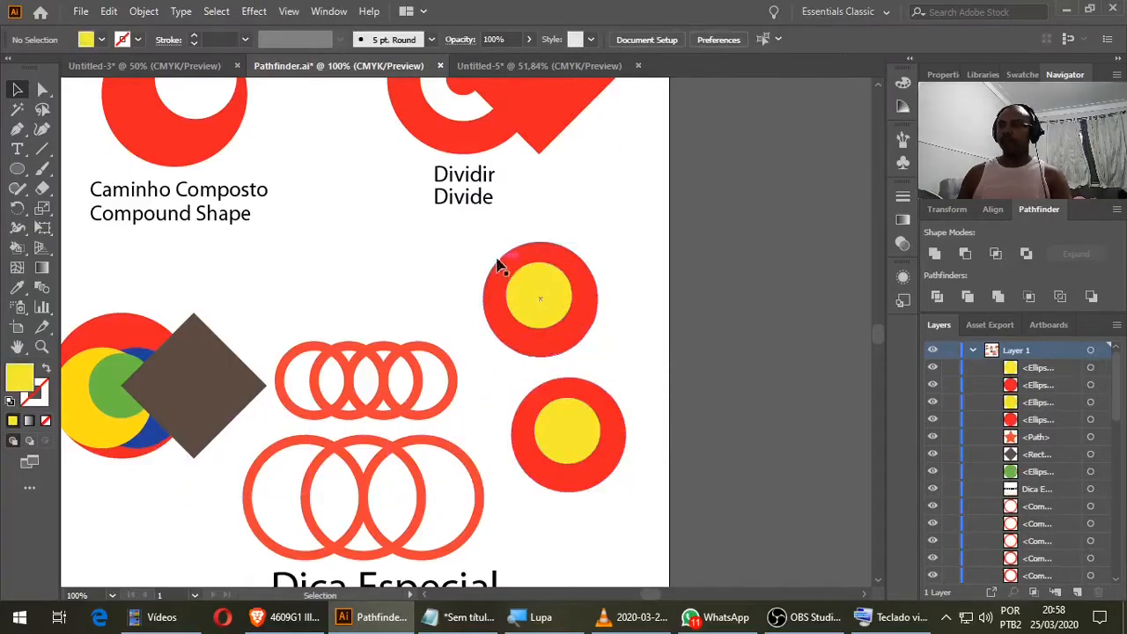
Try the Exclude shape mode on the upper red and yellow circles, undo it, and apply Intersect to them instead.
left_click_drag(490, 248, 606, 354)
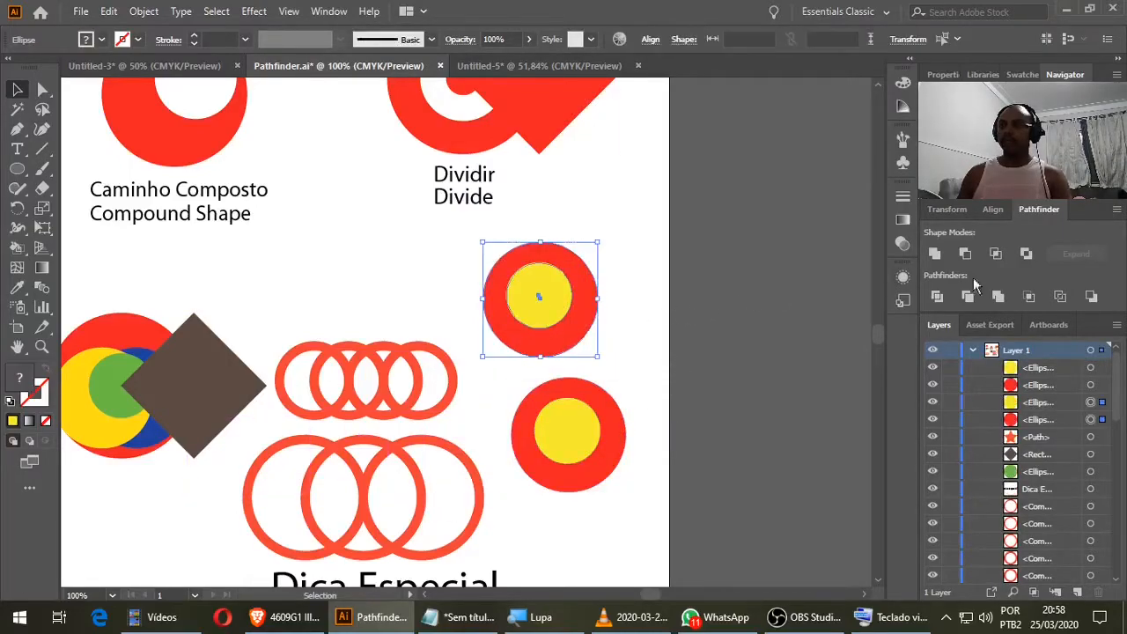
left_click(1026, 254)
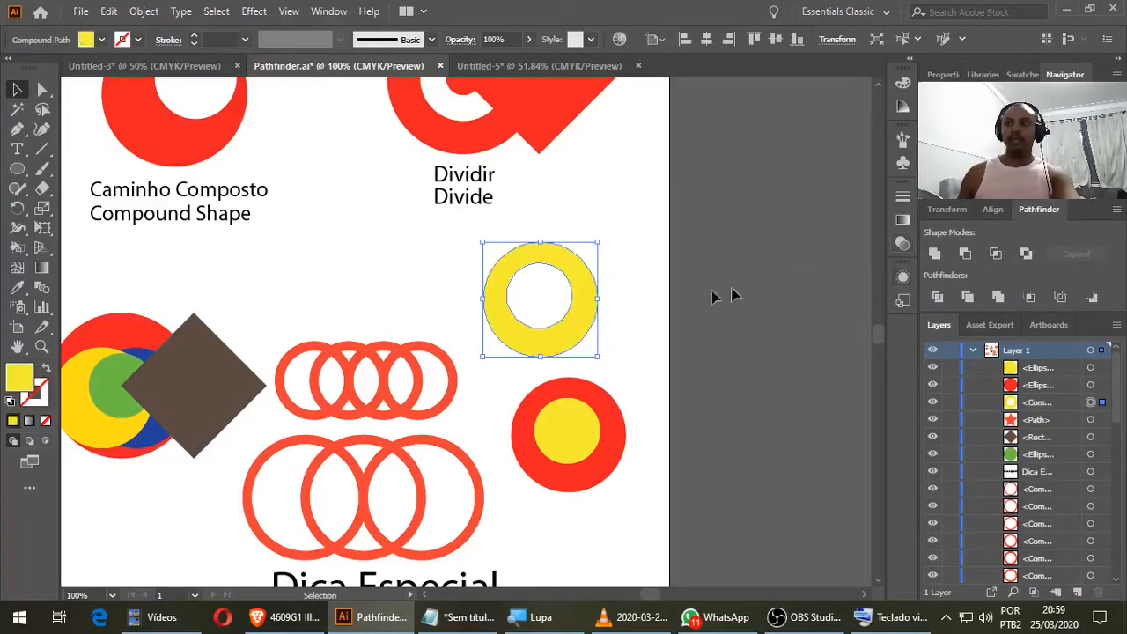
left_click(650, 320)
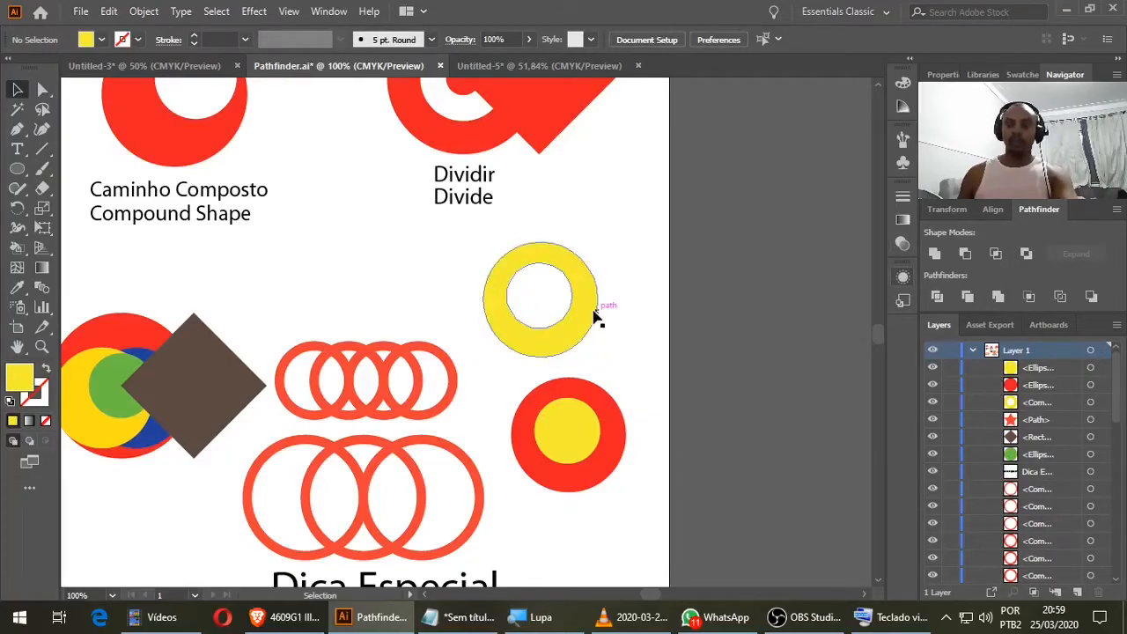
key("ctrl+z")
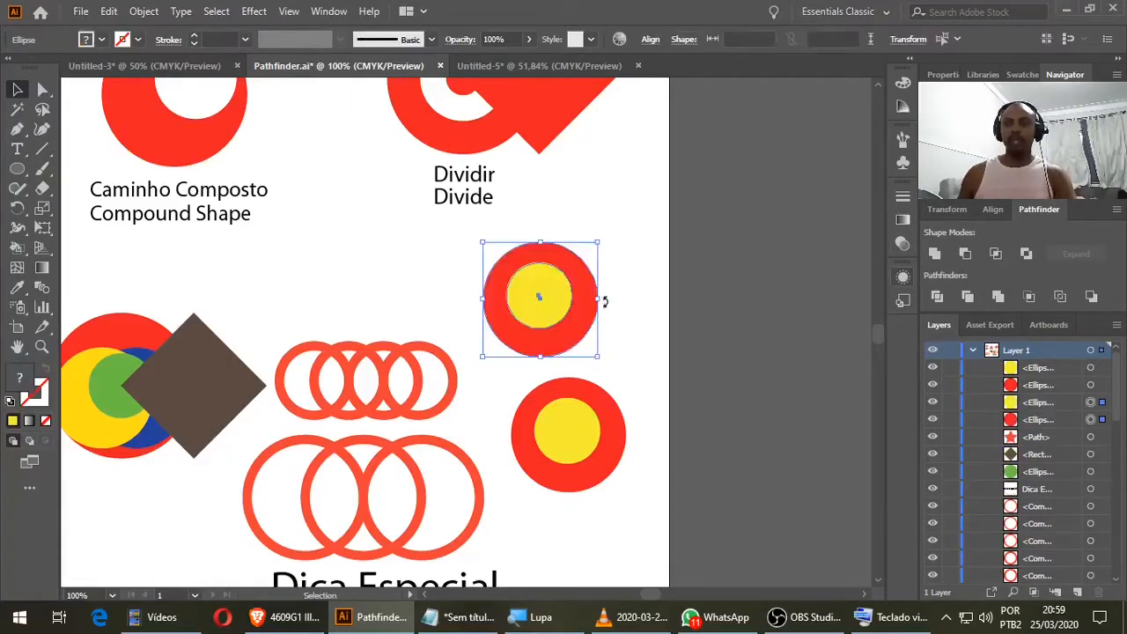
left_click(995, 254)
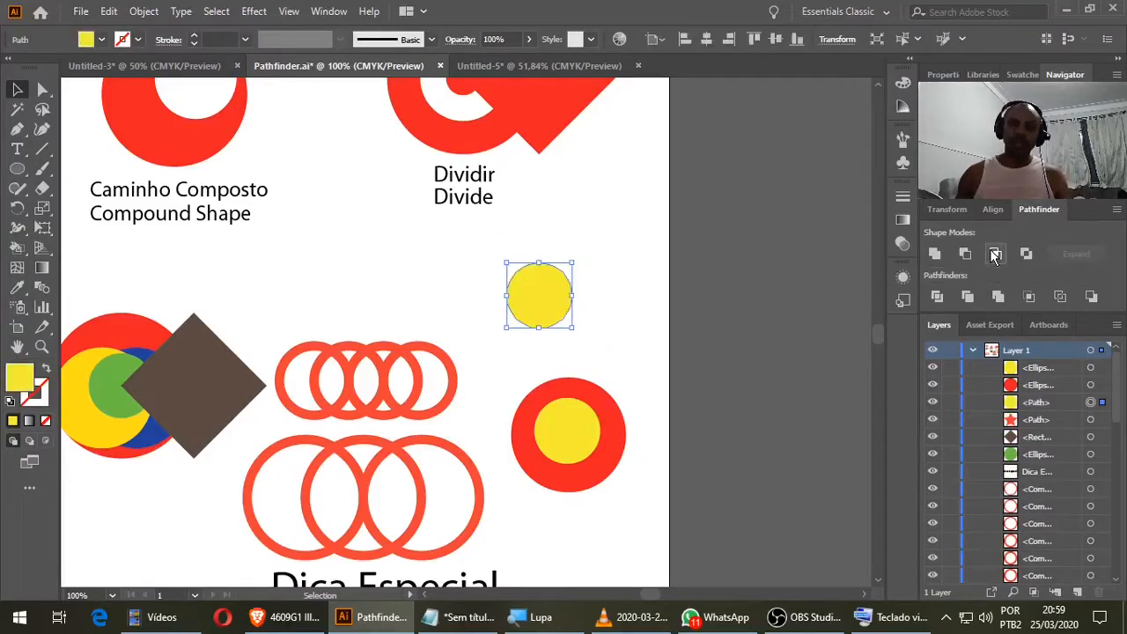
Undo the Intersect on the upper circle pair, and try Minus Front and Unite on it, undoing each operation.
key("ctrl+z")
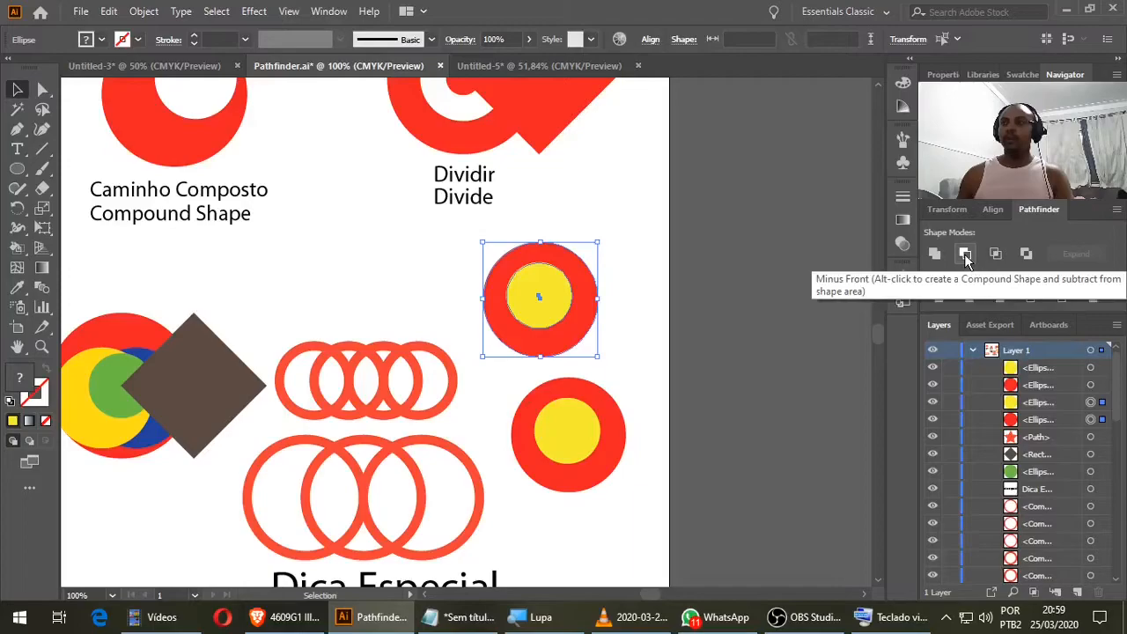
left_click(966, 256)
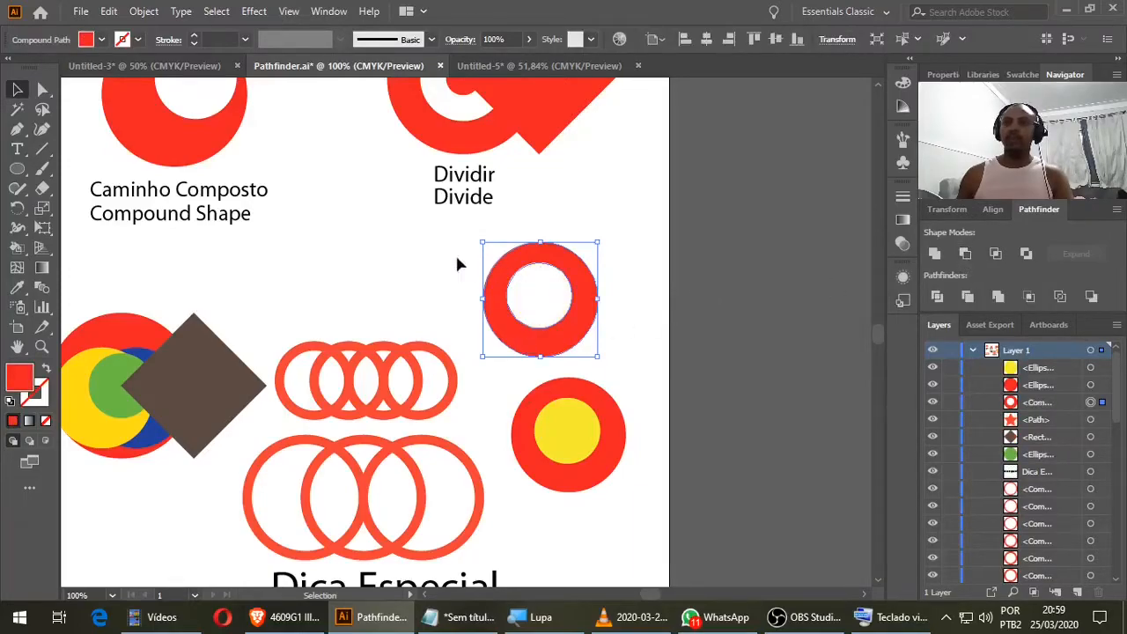
key("ctrl+z")
left_click(936, 253)
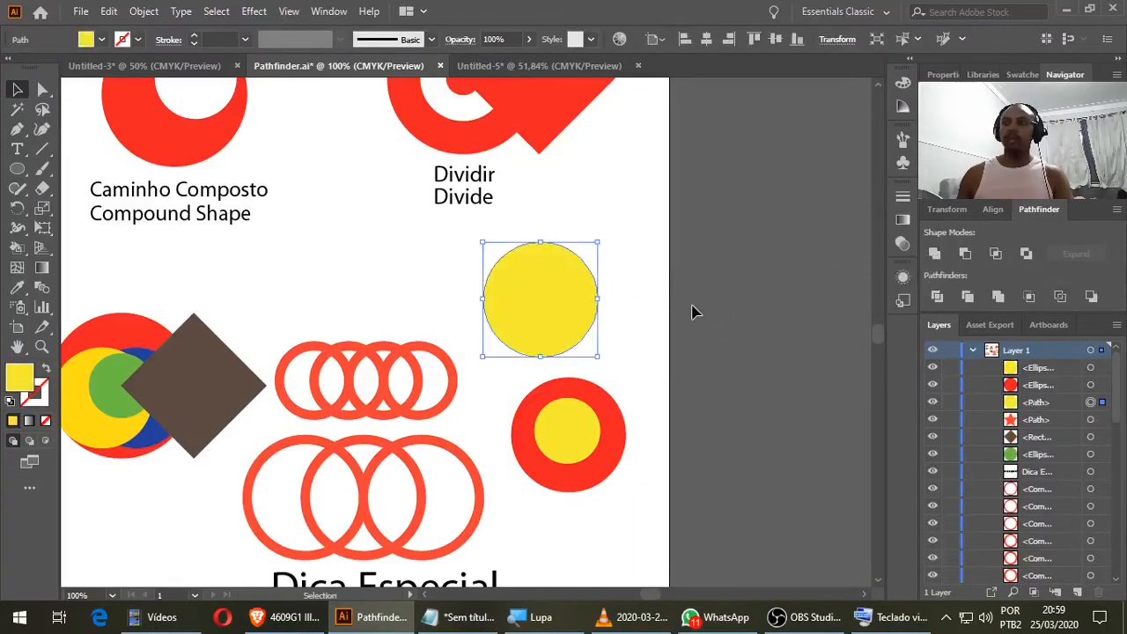
key("ctrl+z")
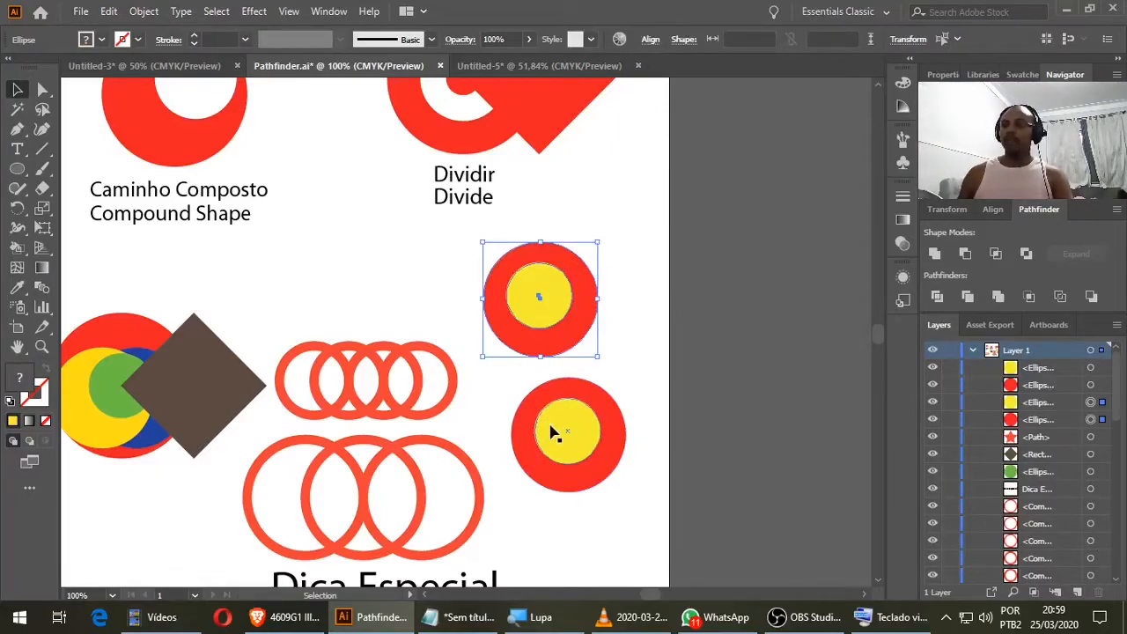
Try the Minus Back pathfinder on the lower red and yellow circles.
left_click(542, 430)
left_click_drag(516, 382, 641, 498)
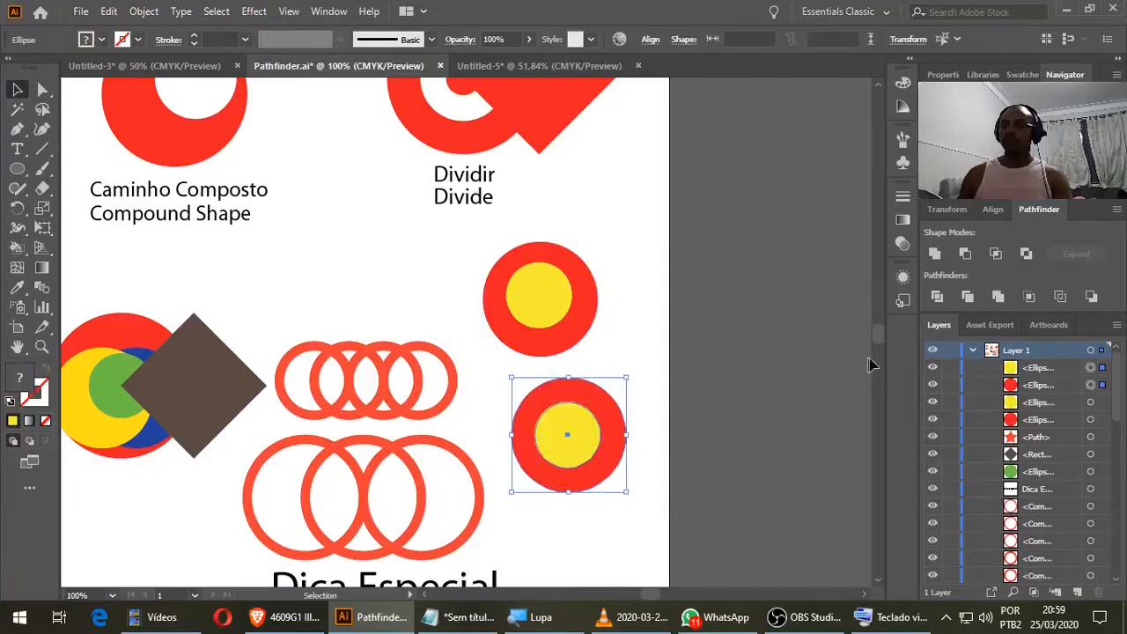
left_click(1090, 298)
left_click(711, 331)
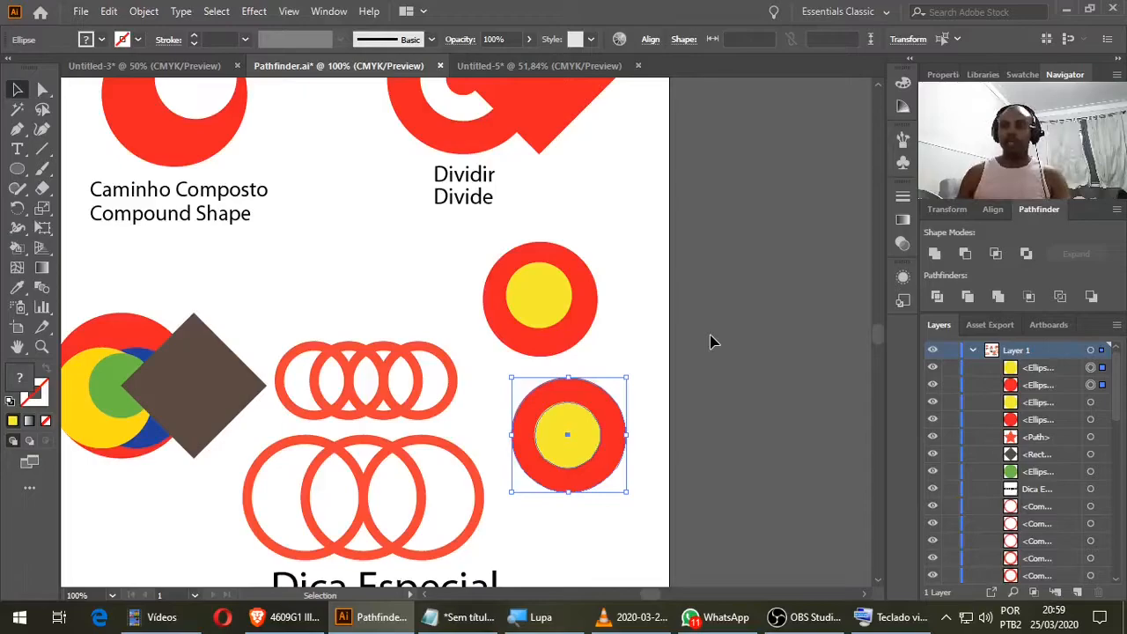
Arrange three yellow circles across the edge of the lower red circle, duplicating the original yellow one.
left_click(670, 414)
left_click_drag(564, 453, 592, 487)
left_click(680, 453)
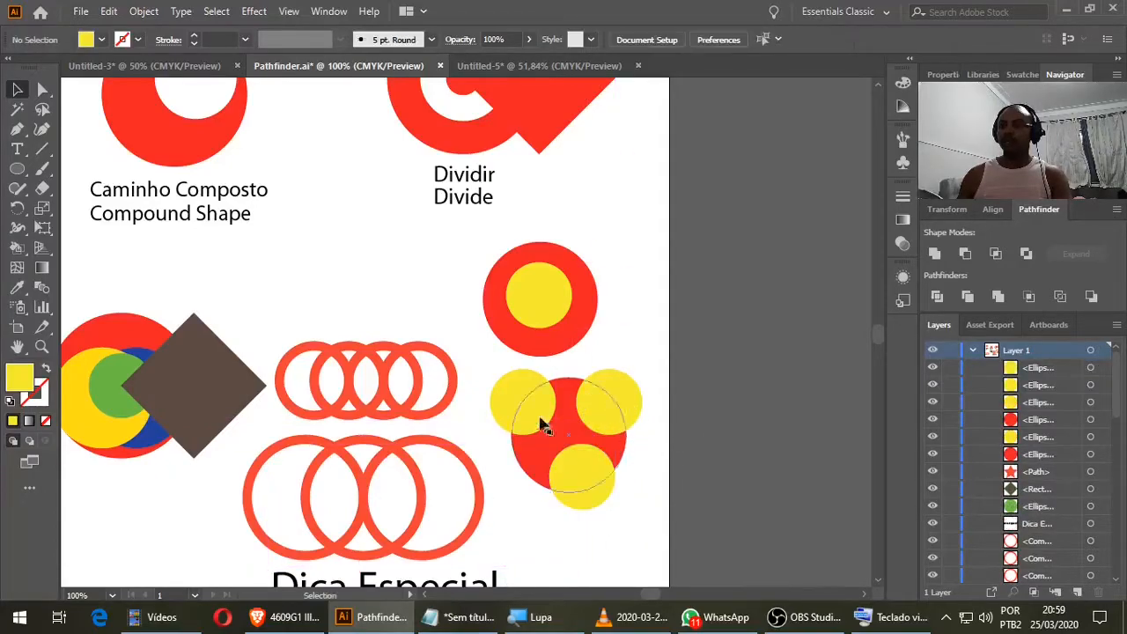
Apply Minus Back to the lower red circle with its three yellow circles, and undo the operation.
left_click_drag(486, 369, 659, 498)
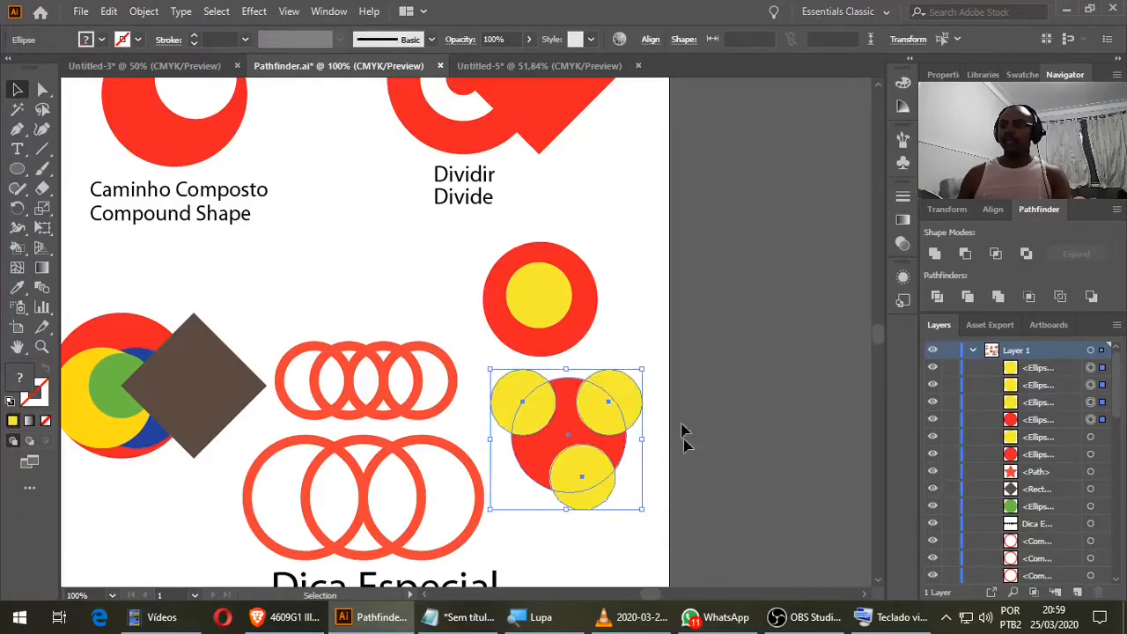
left_click(1091, 297)
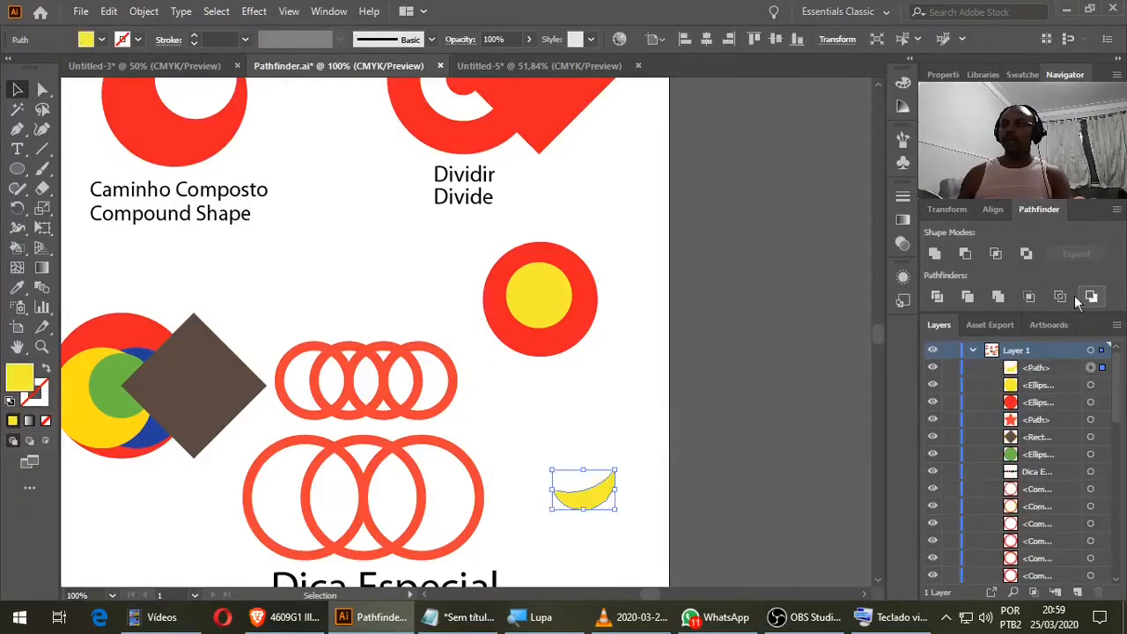
left_click(723, 398)
key("ctrl+z")
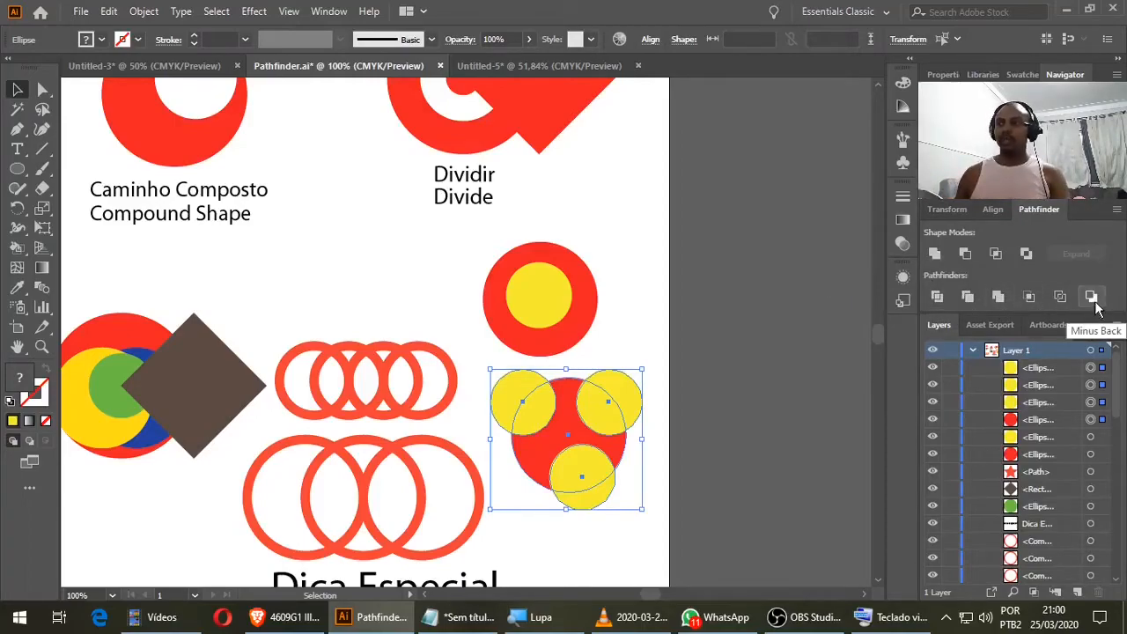
Delete the lower group of test circles and the upper red and yellow pair.
key("Delete")
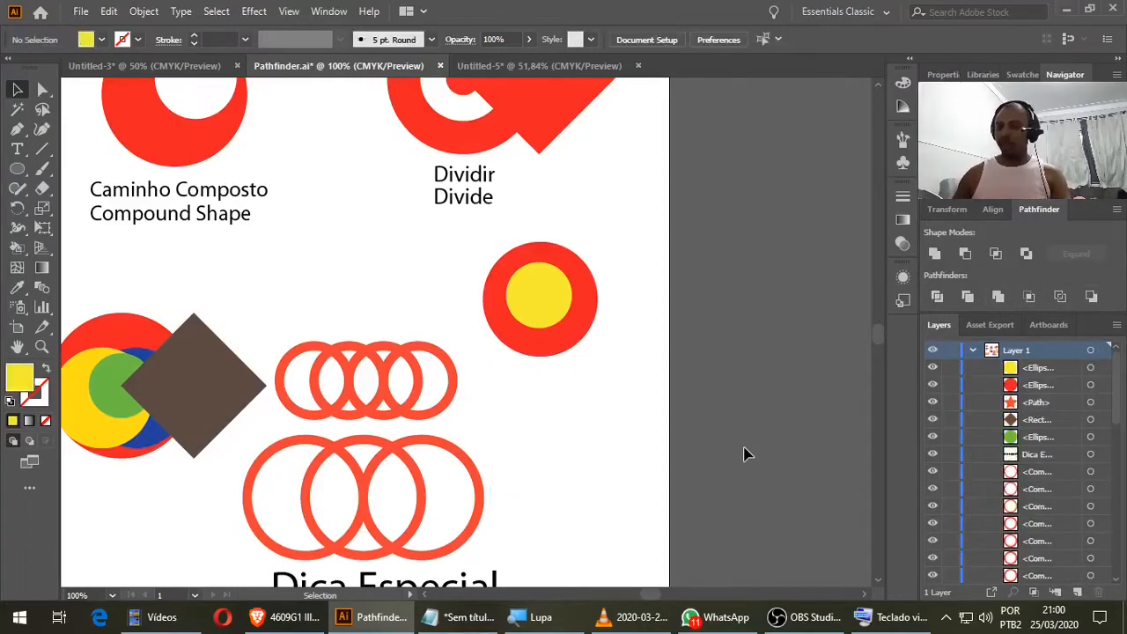
left_click_drag(477, 236, 621, 349)
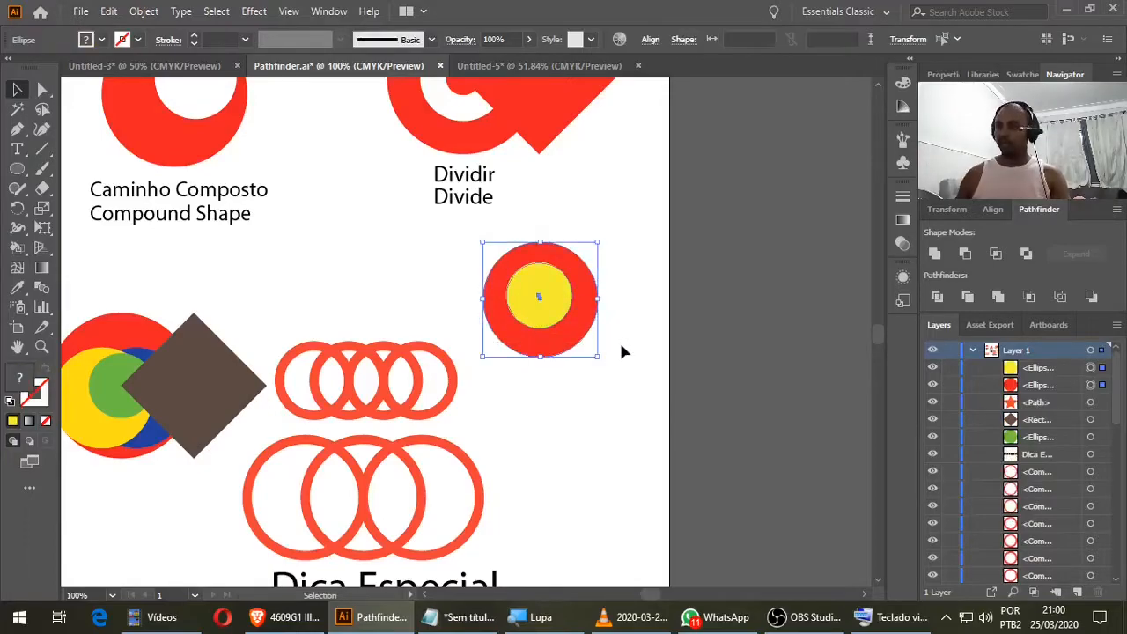
key("Delete")
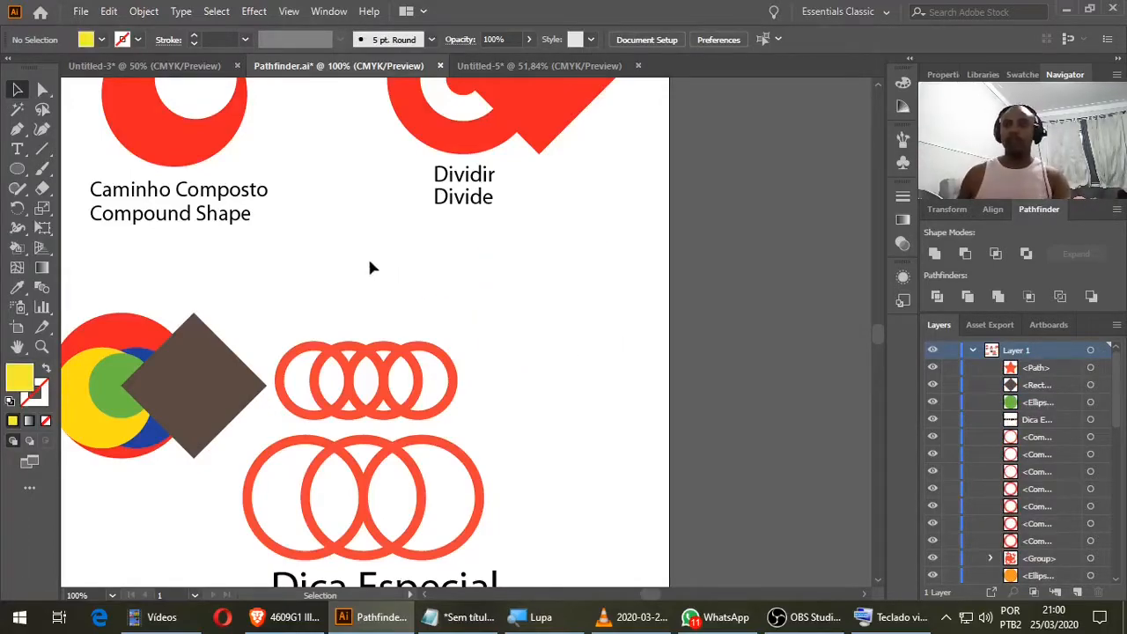
Apply the Divide pathfinder to the concentric circles and overlapping diamond above the Divide label.
left_click_drag(370, 267, 464, 342)
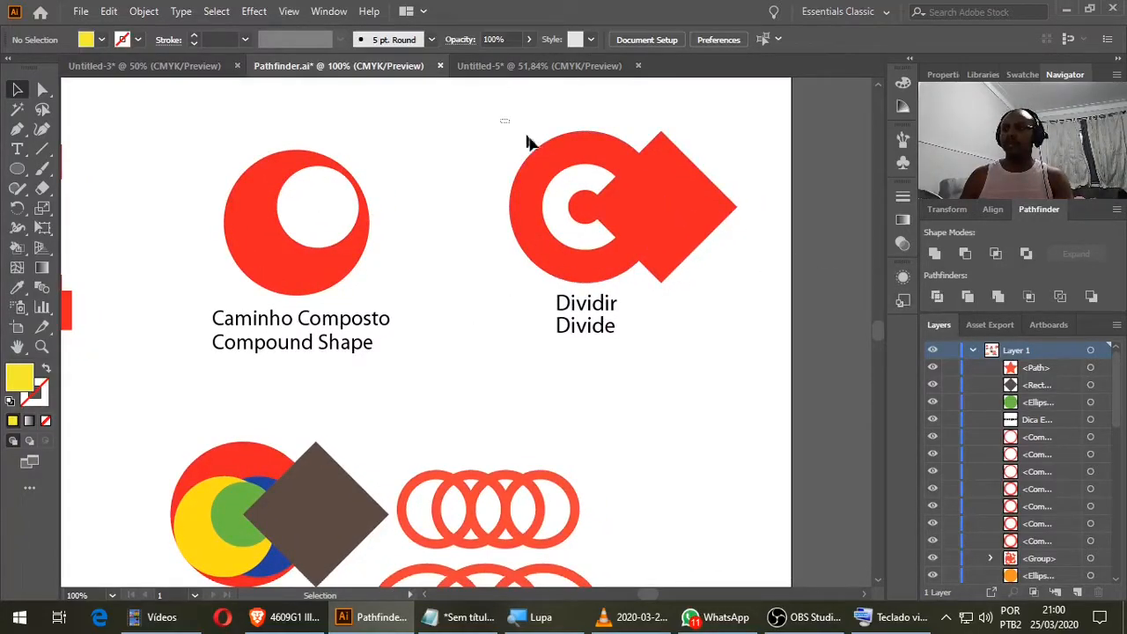
left_click_drag(527, 139, 760, 288)
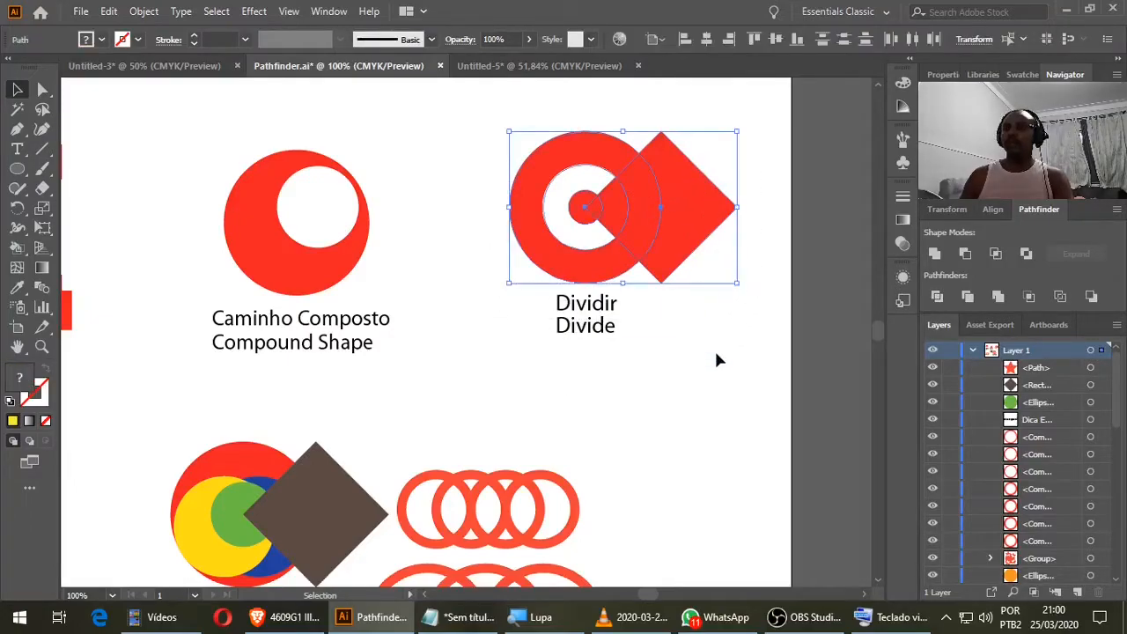
left_click(713, 291)
left_click(710, 218)
left_click(551, 187)
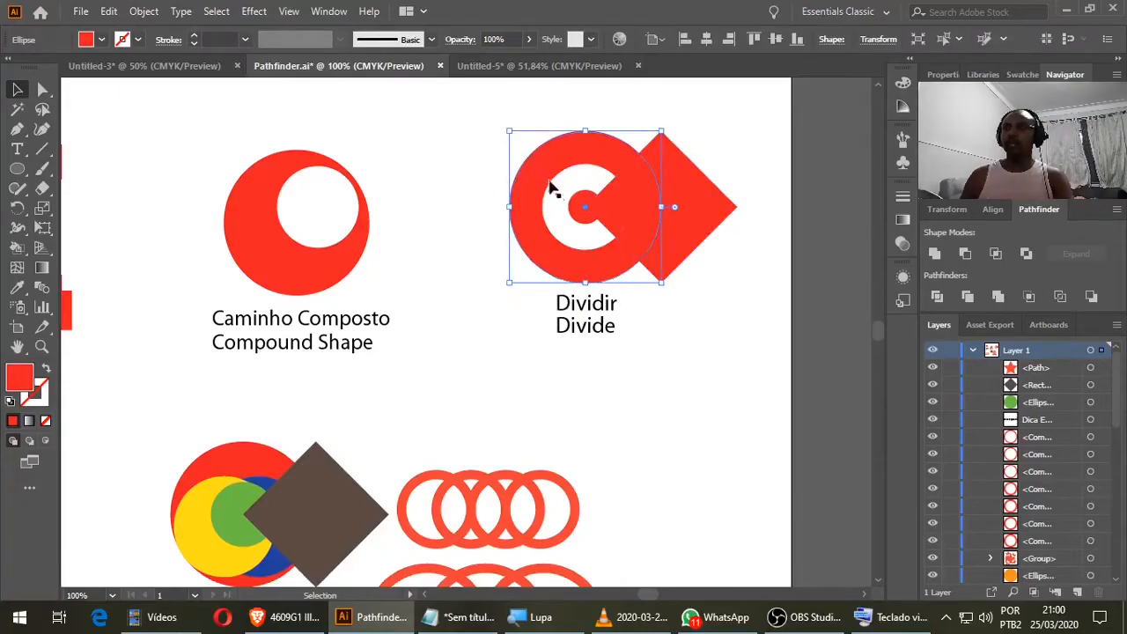
left_click(573, 199)
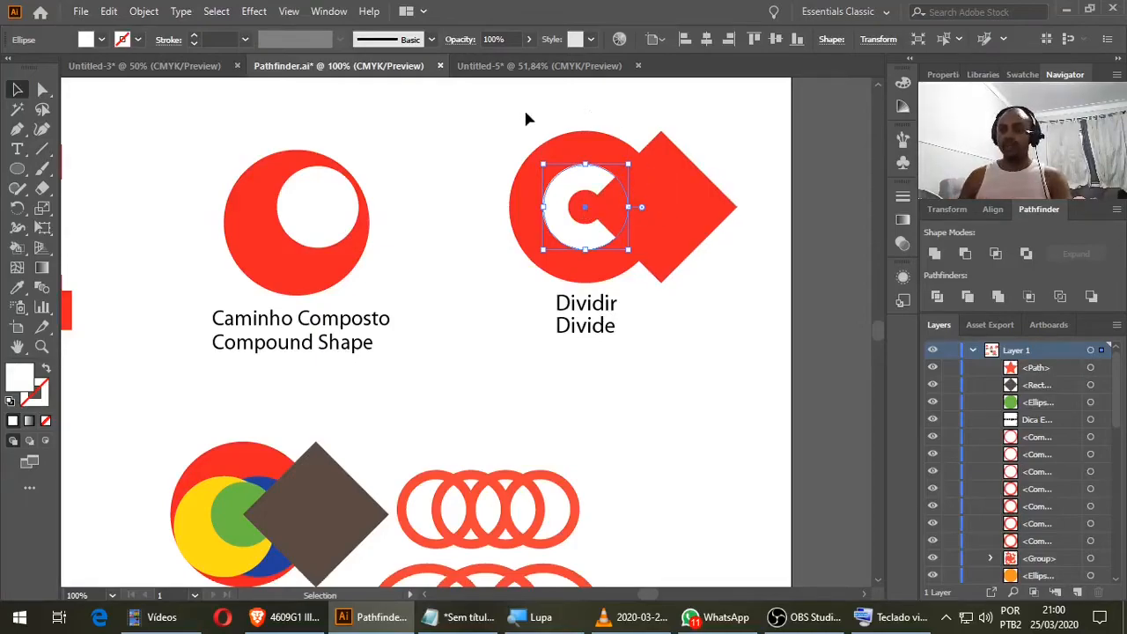
left_click_drag(516, 111, 743, 281)
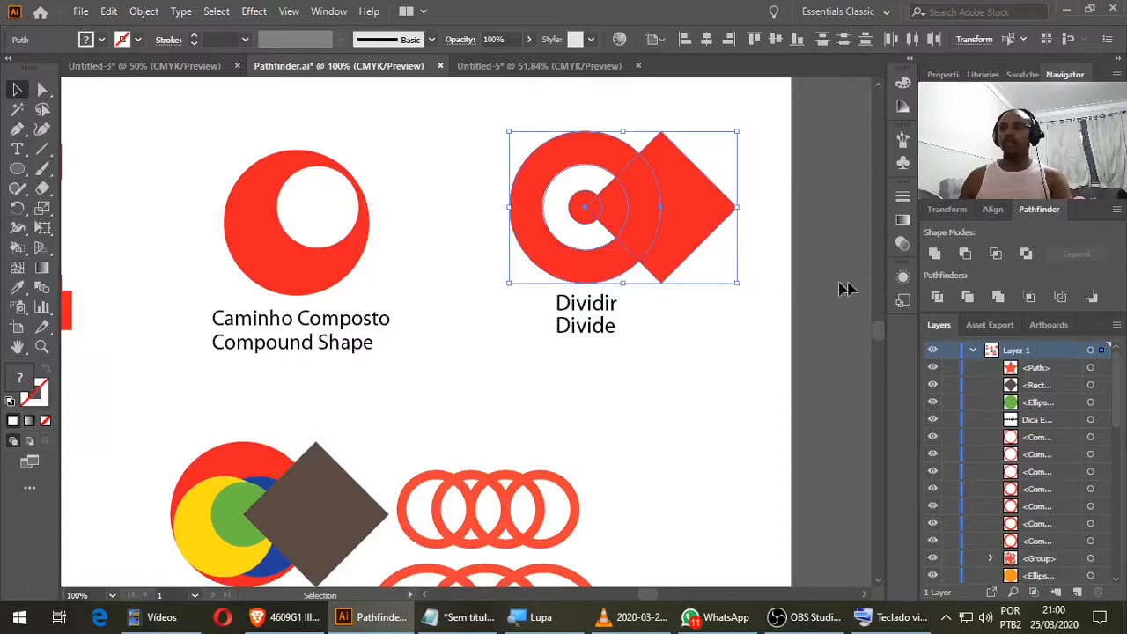
left_click(938, 296)
left_click(693, 368)
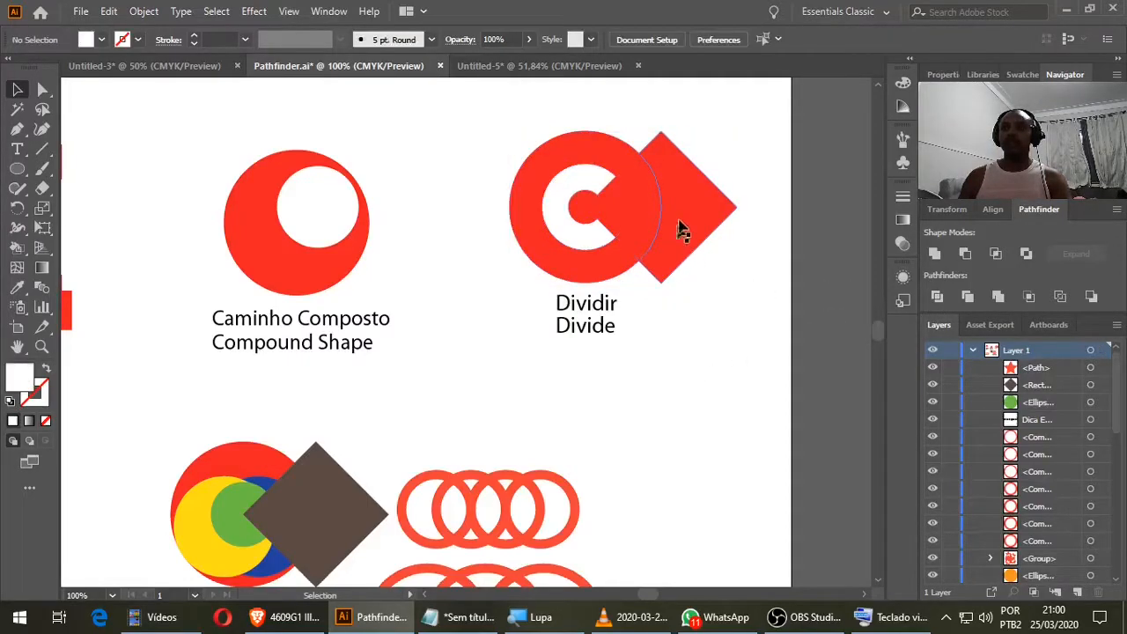
Move the whole divided group horizontally to the right and undo the move.
left_click(681, 195)
left_click(674, 384)
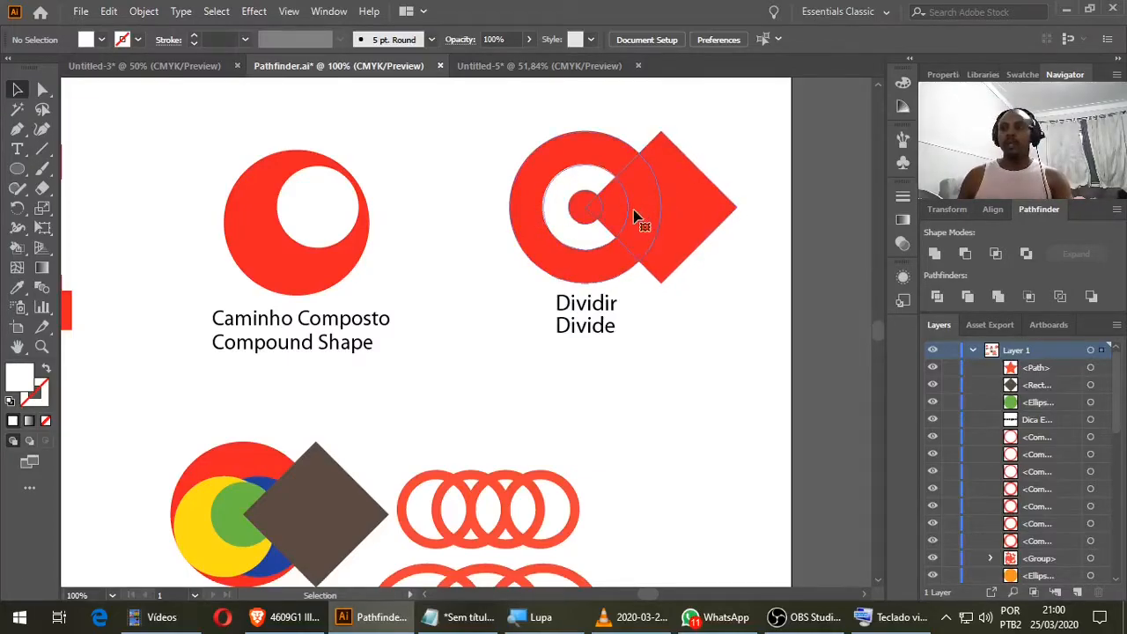
left_click(636, 217)
left_click_drag(651, 220, 715, 221)
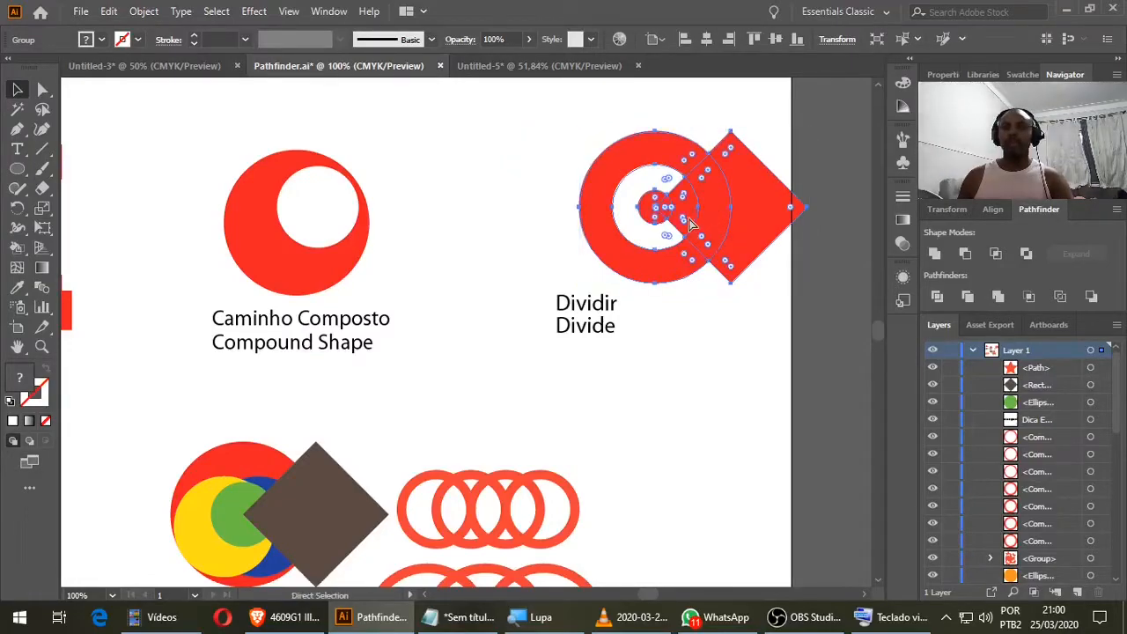
key("ctrl+z")
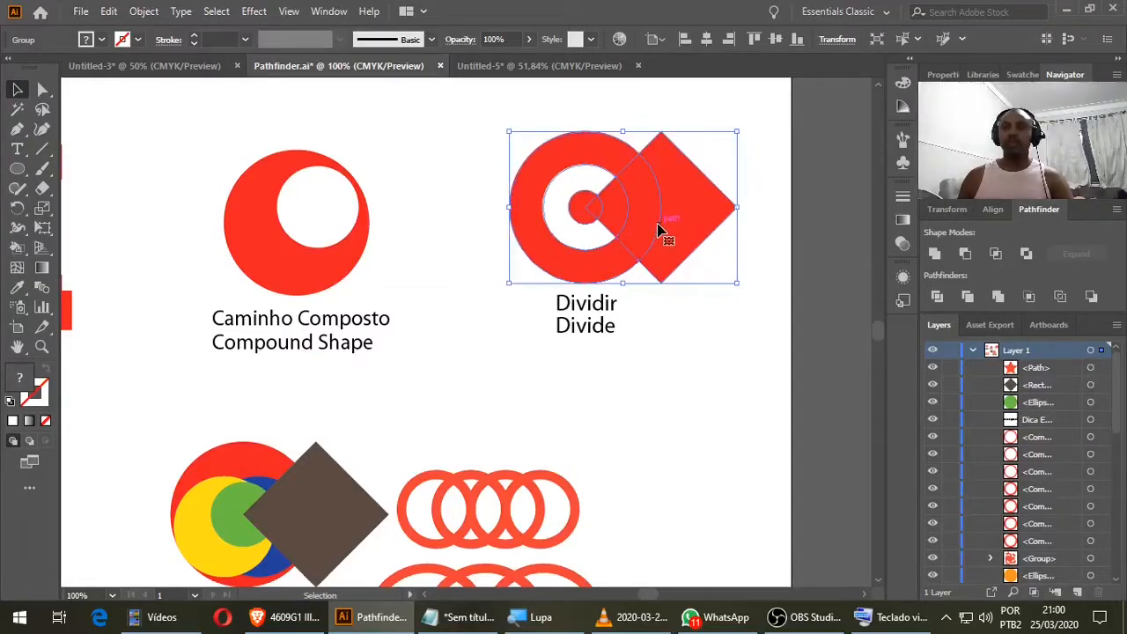
Ungroup the divided circles and diamond into separate pieces and deselect them.
left_click(133, 13)
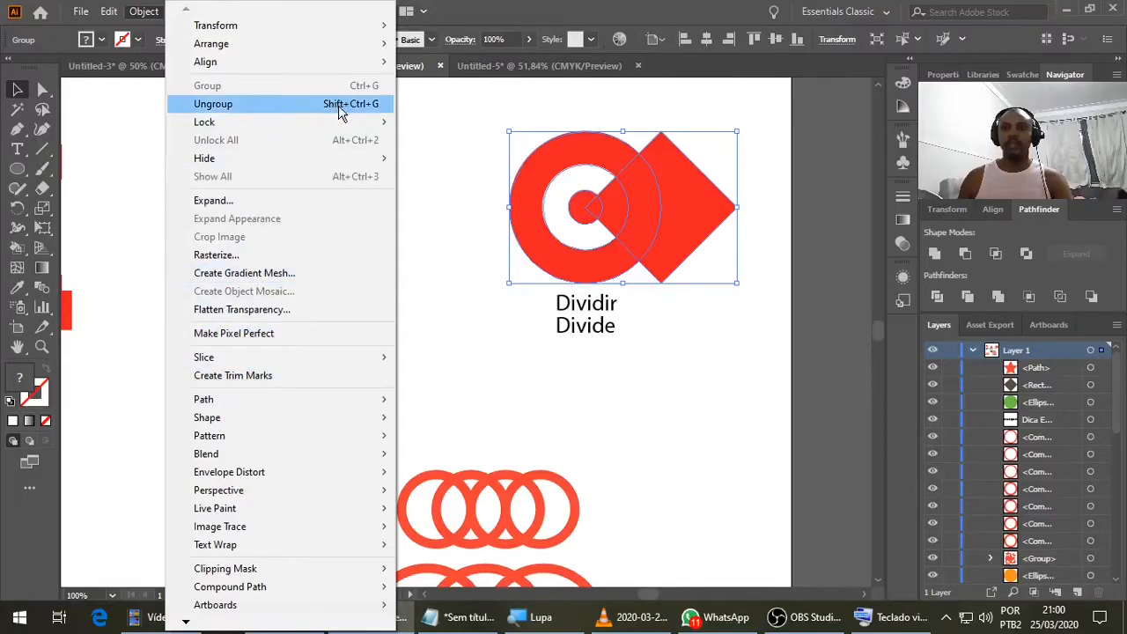
right_click(662, 194)
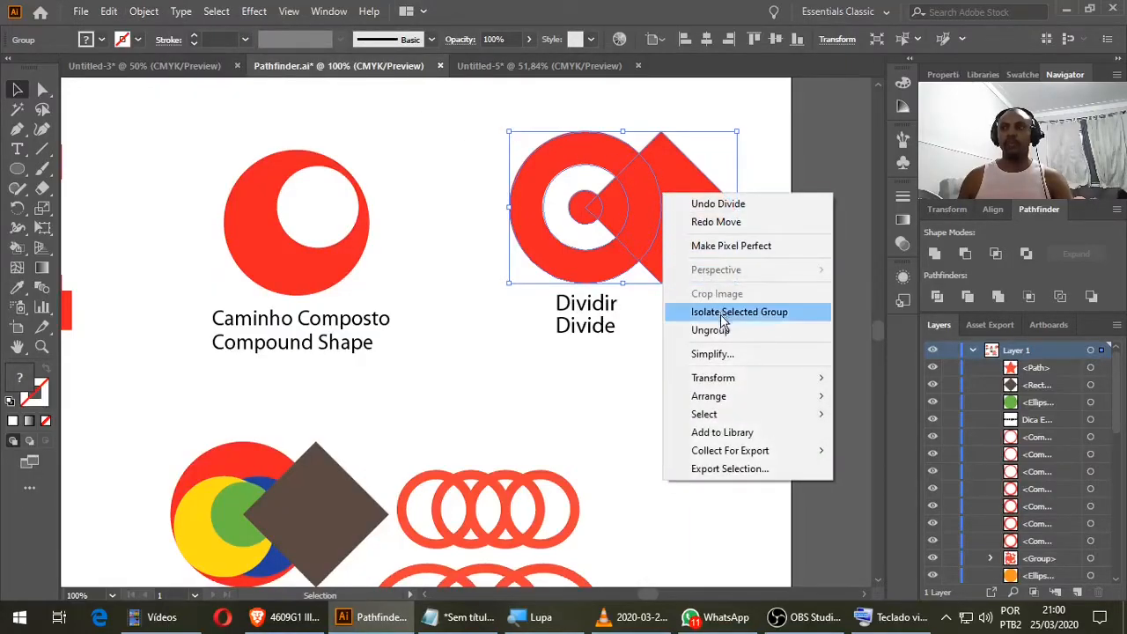
left_click(723, 334)
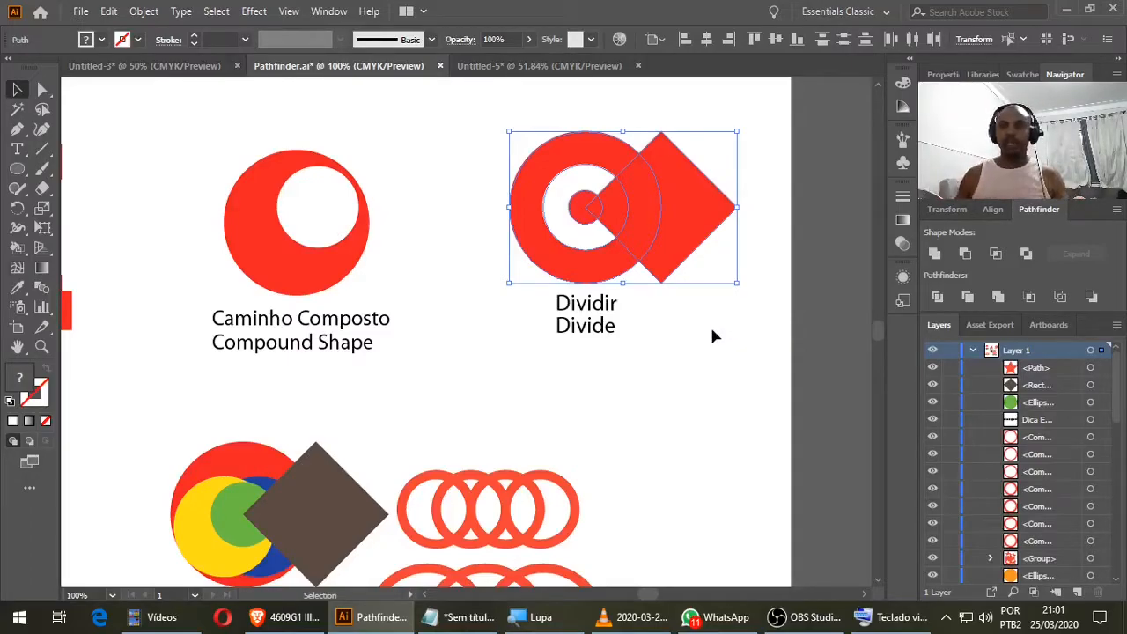
left_click(712, 335)
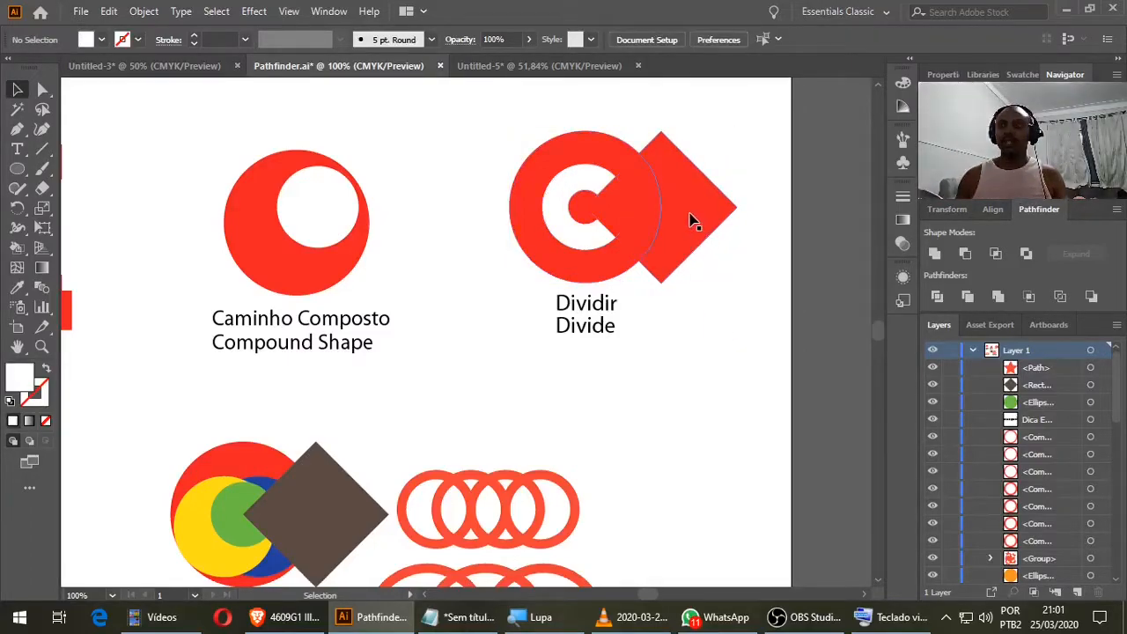
Pull the outer diamond piece away from the circles and undo the move.
mouse_move(690, 214)
left_mouse_down()
mouse_move(739, 221)
mouse_move(685, 193)
mouse_move(689, 202)
left_mouse_up()
key("ctrl+z")
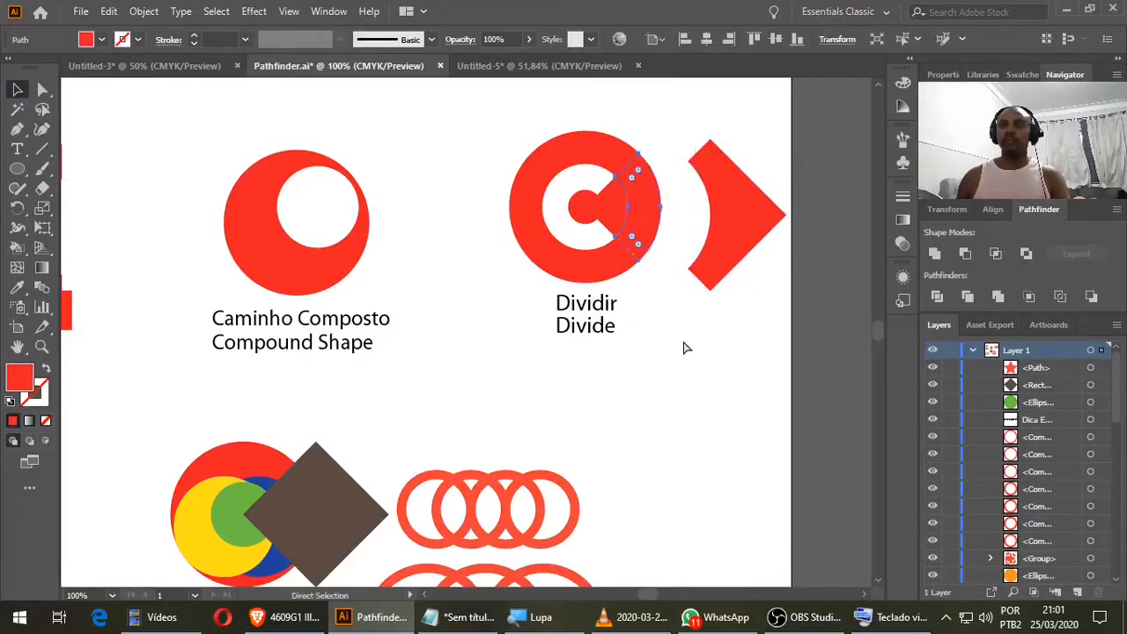
key("ctrl+z")
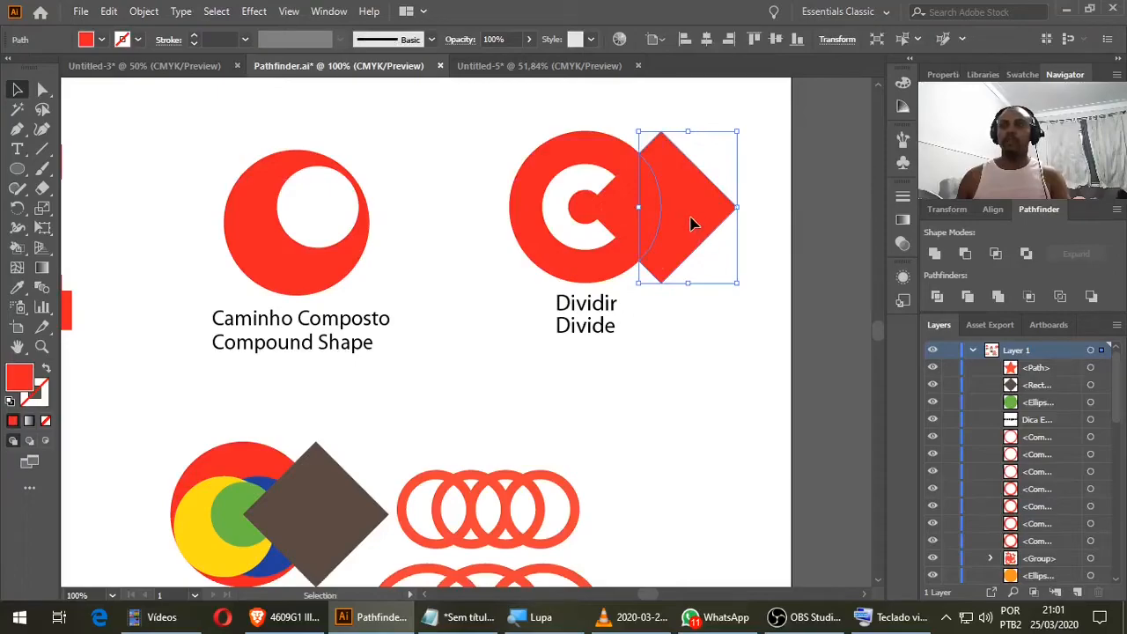
Move the outer diamond piece horizontally to the right, and shift the adjacent arc piece after it, leaving a gap between them.
left_click_drag(692, 224, 705, 224)
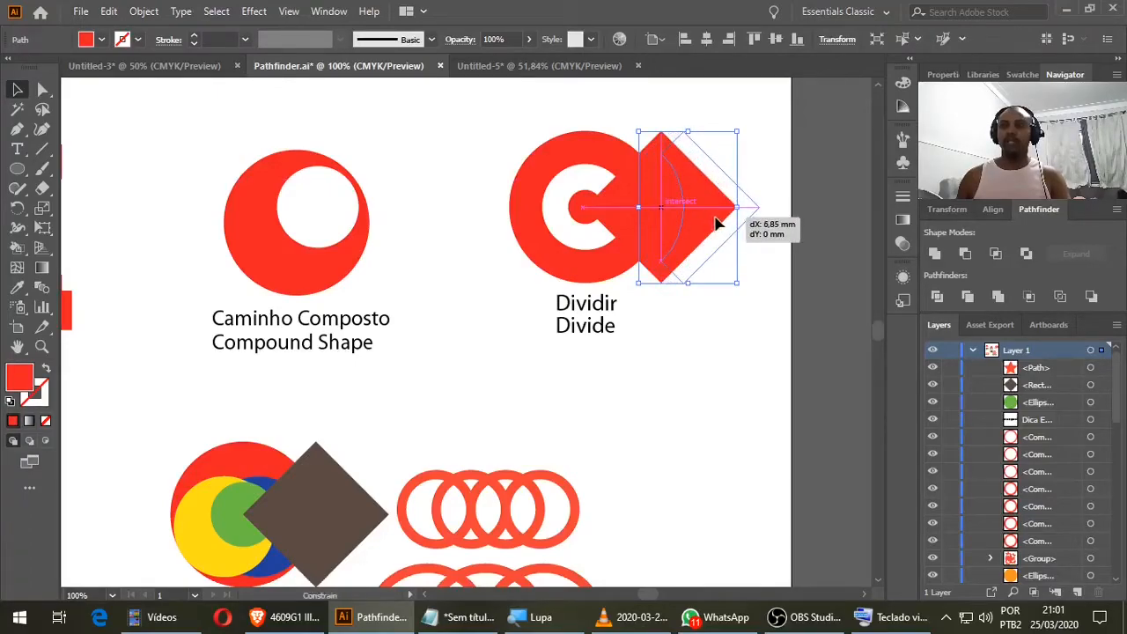
left_click_drag(715, 223, 728, 222)
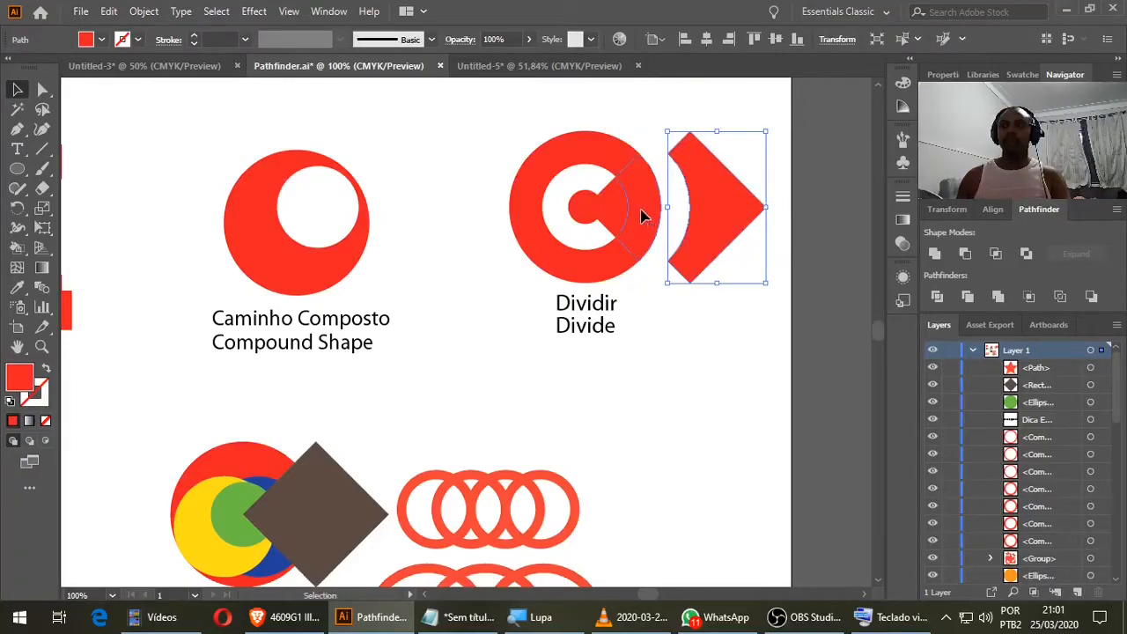
left_click_drag(642, 216, 662, 213)
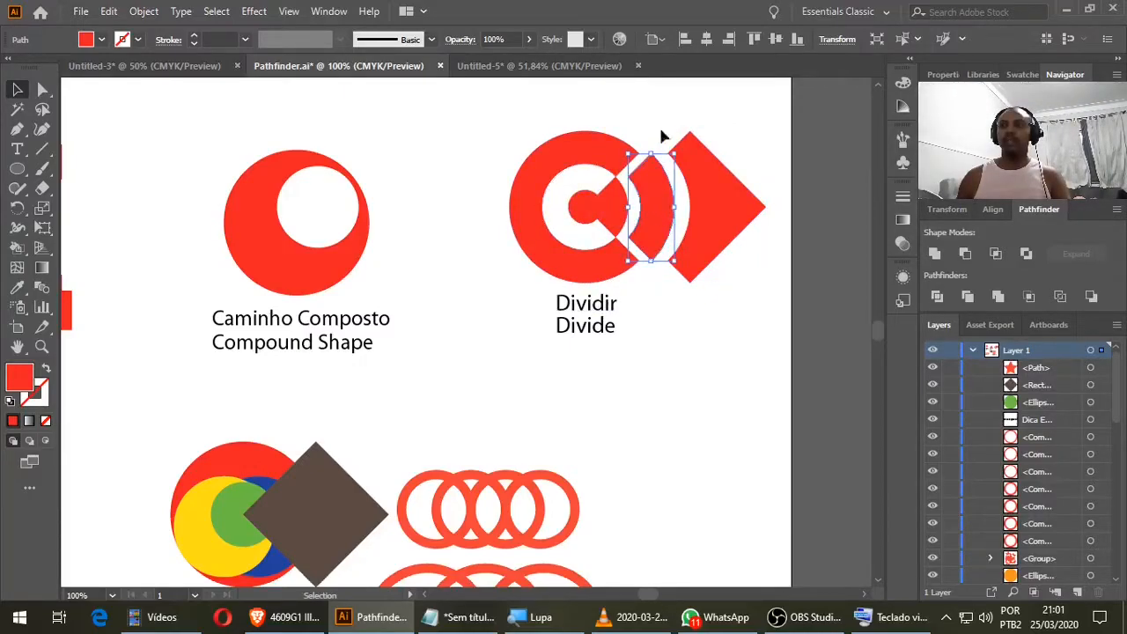
Select the outer diamond piece and the arc piece together and move both further right, clear of the rings.
left_click_drag(692, 154, 736, 227)
left_click(742, 222, "shift")
left_click_drag(656, 102, 738, 248)
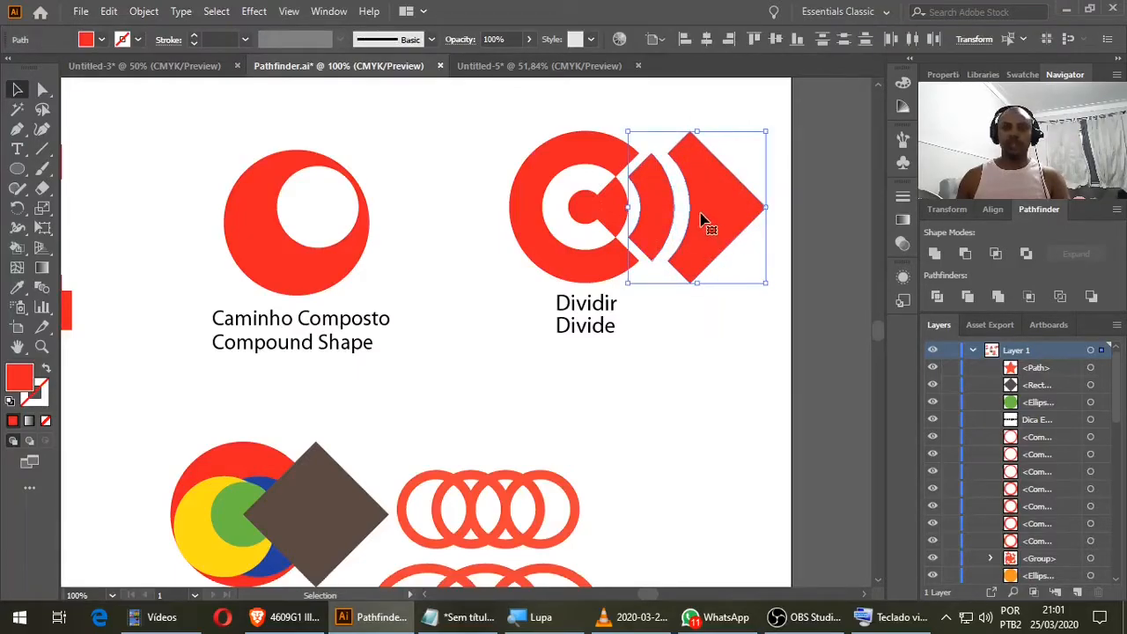
left_click(657, 123)
left_click_drag(656, 125, 750, 263)
mouse_move(717, 211)
left_mouse_down()
mouse_move(746, 214)
mouse_move(737, 214)
left_mouse_up()
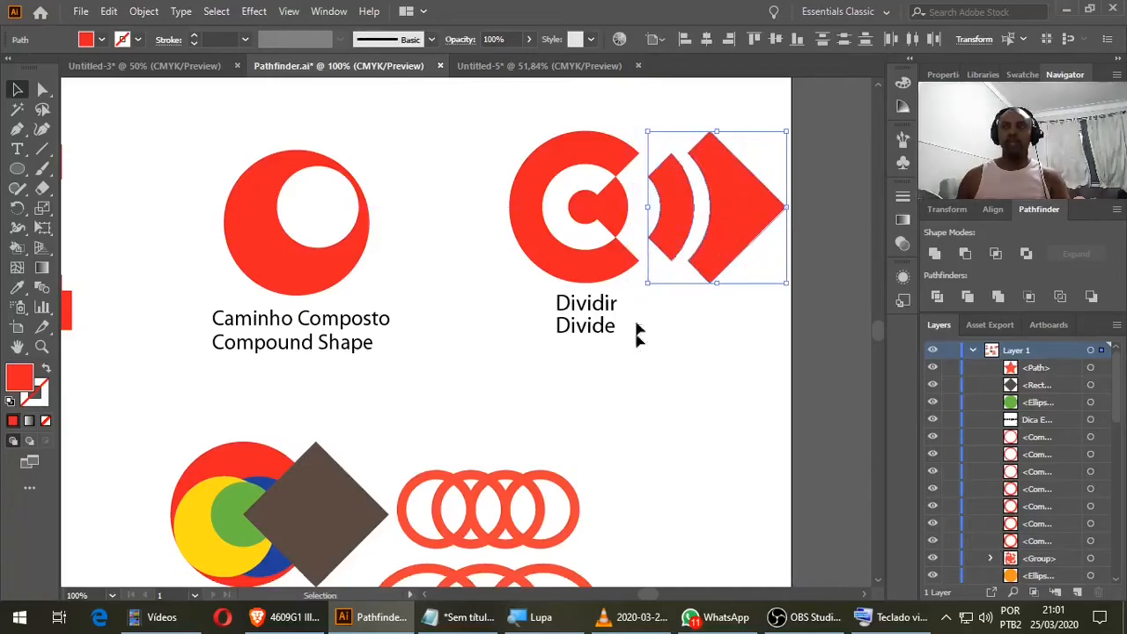
Shift the small inner arc piece to the right and the cut central disc to the left to separate them.
left_click_drag(614, 205, 627, 205)
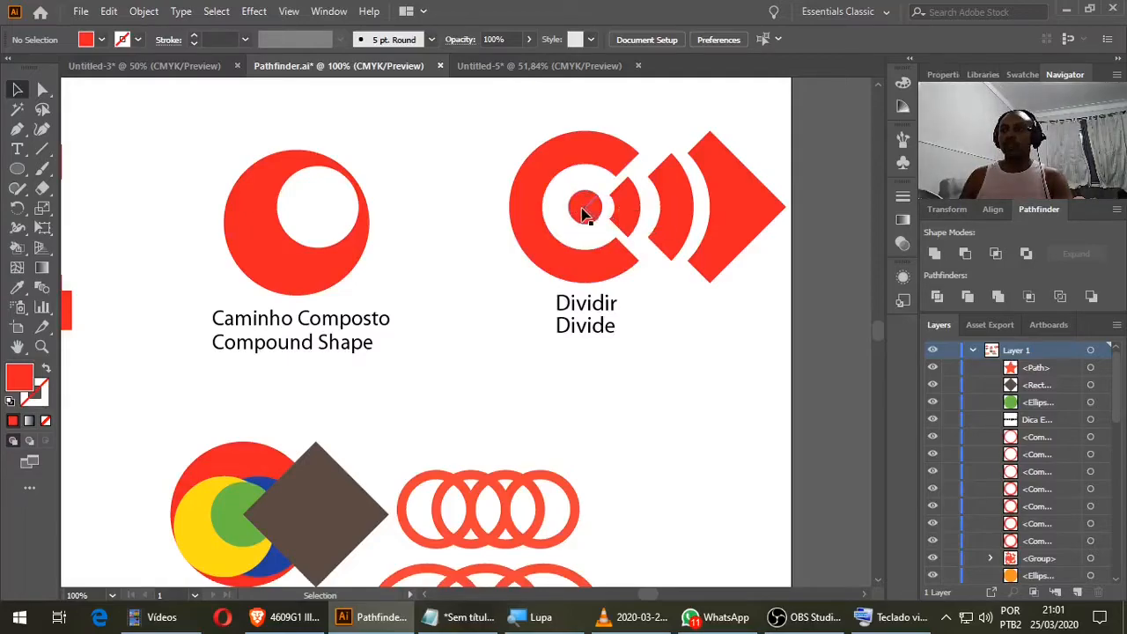
left_click_drag(581, 214, 567, 214)
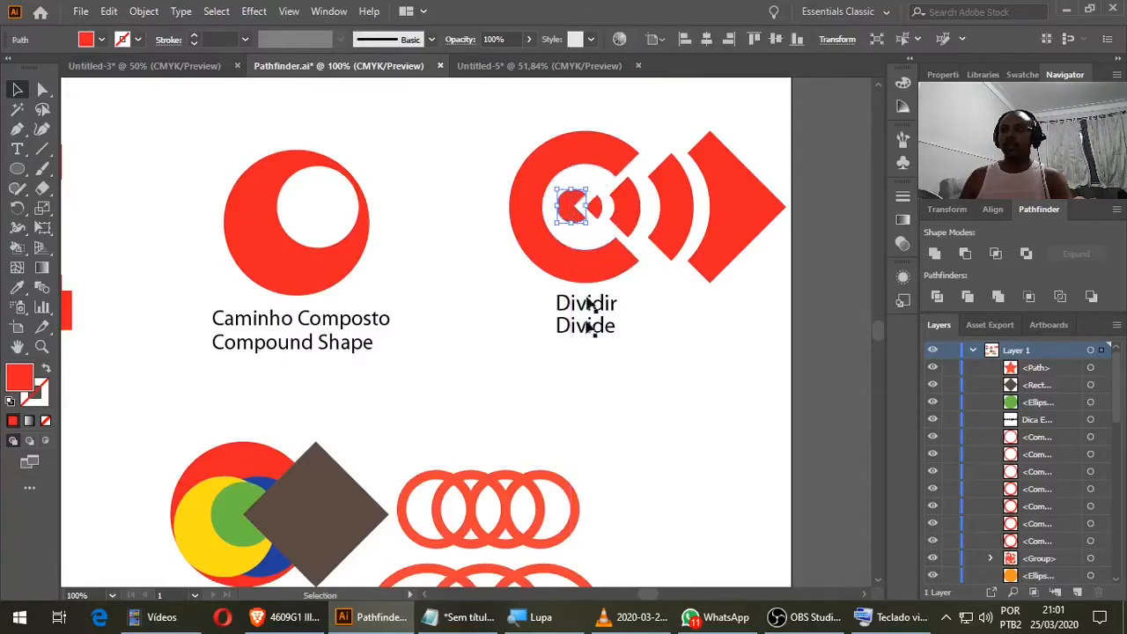